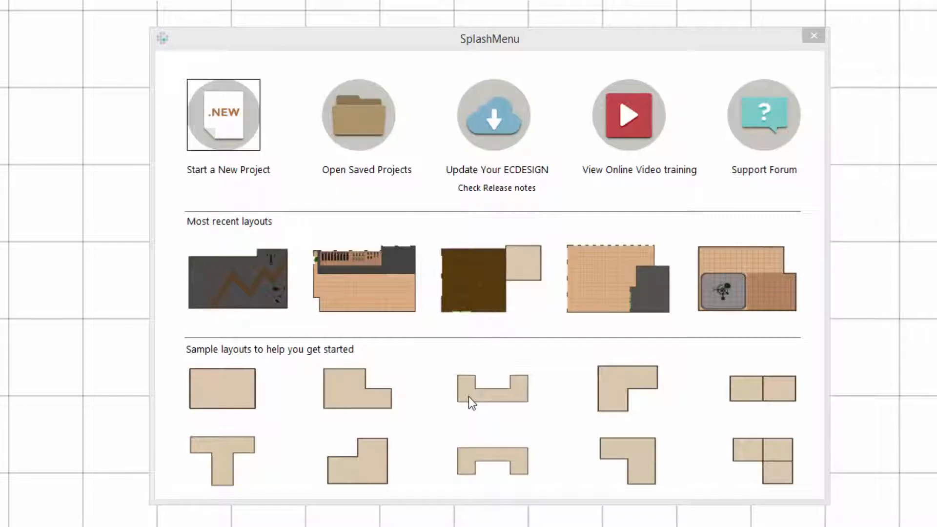
# Step: Start a new empty project named "Test layout 1", keeping the default save location
pyautogui.click(228, 118)
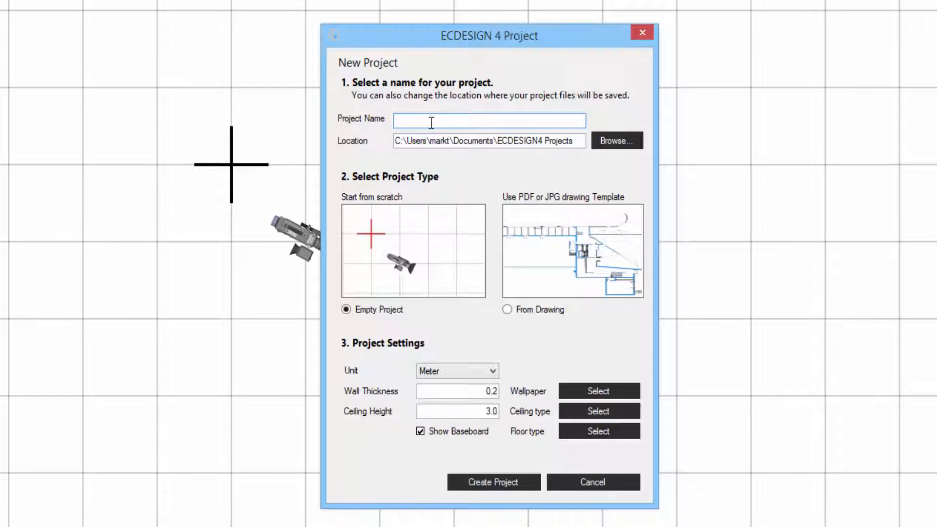
pyautogui.write('Test layout 1')
pyautogui.moveTo(575, 141); pyautogui.dragTo(376, 137)
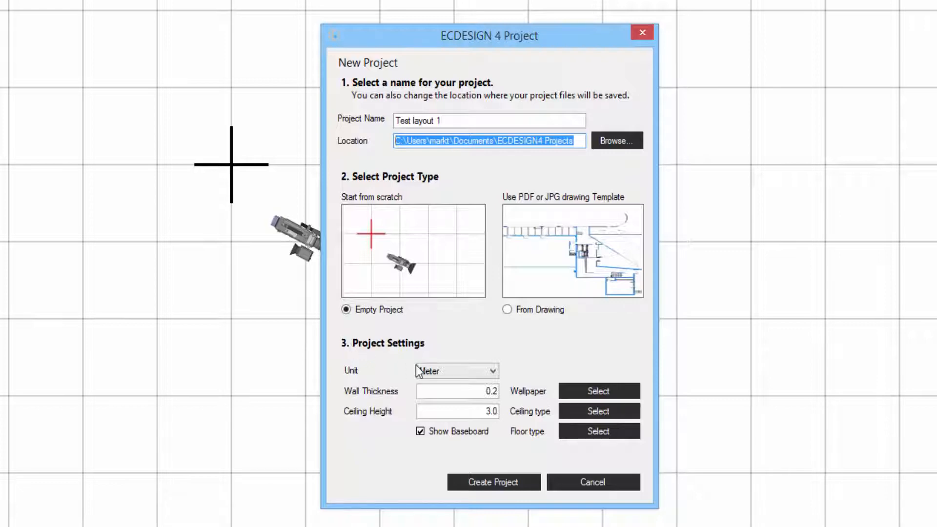
# Step: Keep the project unit as Meter and set the ceiling height to 4.5
pyautogui.click(466, 371)
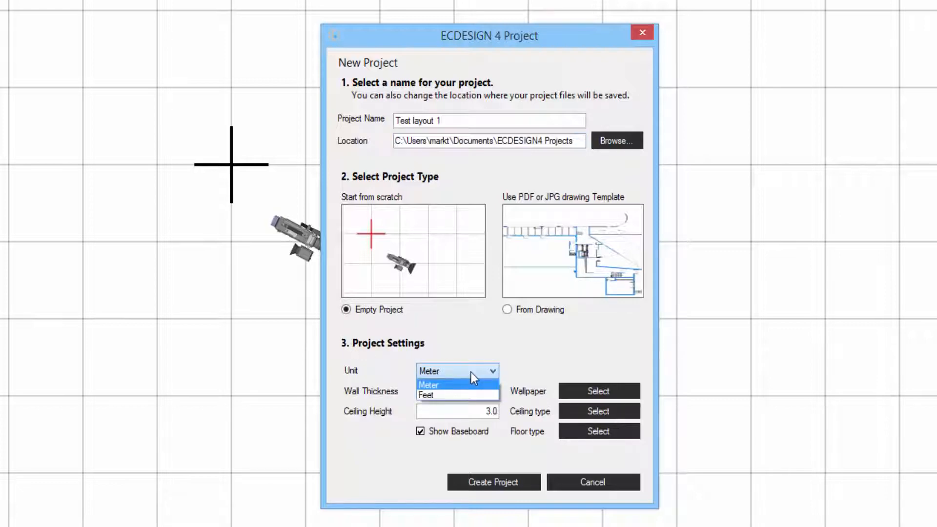
pyautogui.click(470, 372)
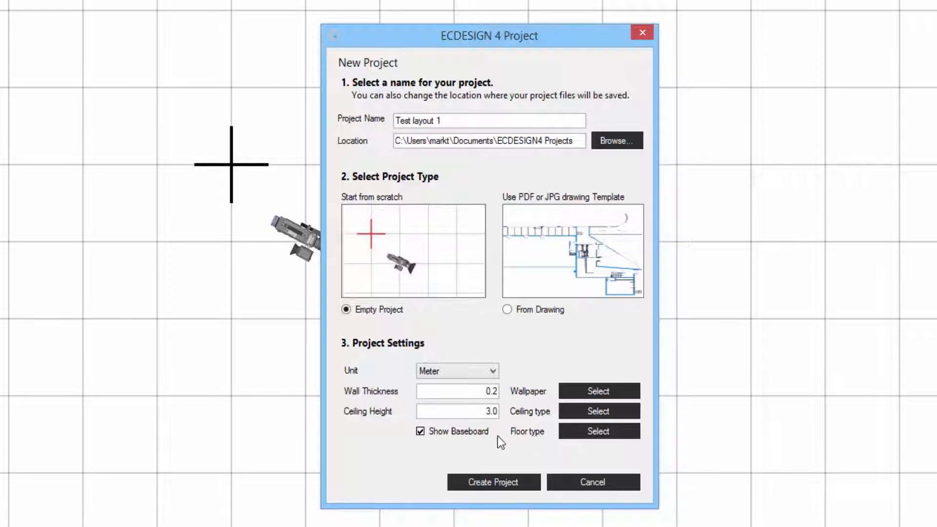
pyautogui.moveTo(483, 411); pyautogui.dragTo(513, 403)
pyautogui.write('4.5')
# Step: Browse the floor materials, then add a custom light green (RGB 184, 231, 133) to the color swatches and select it
pyautogui.click(579, 433)
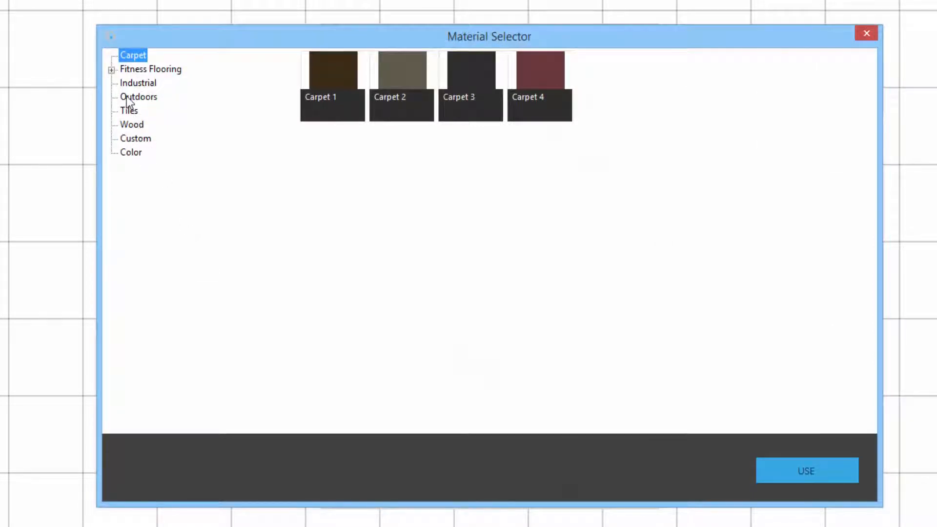
pyautogui.click(129, 123)
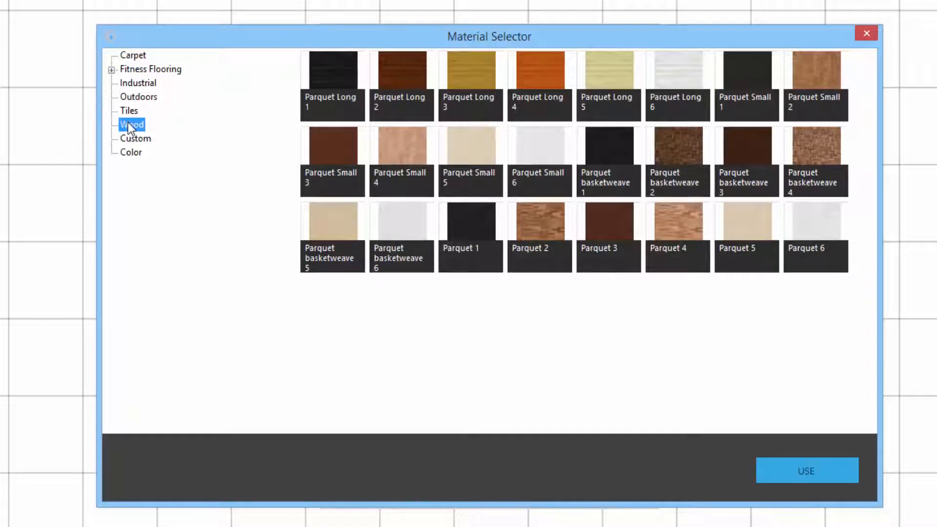
pyautogui.click(129, 115)
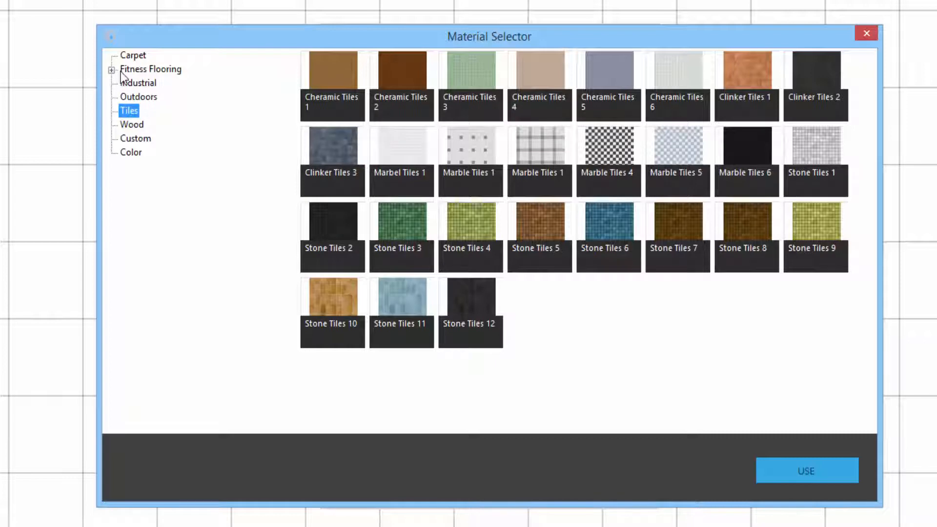
pyautogui.click(131, 139)
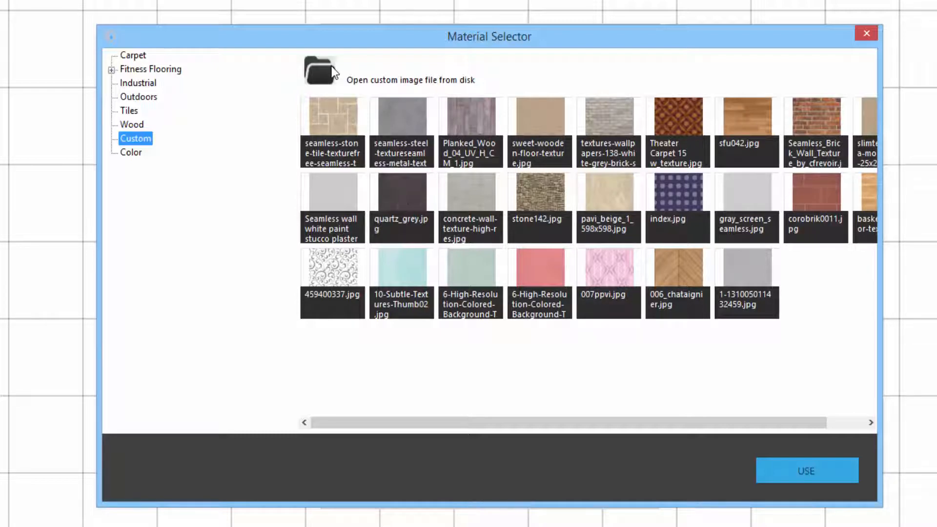
pyautogui.click(131, 153)
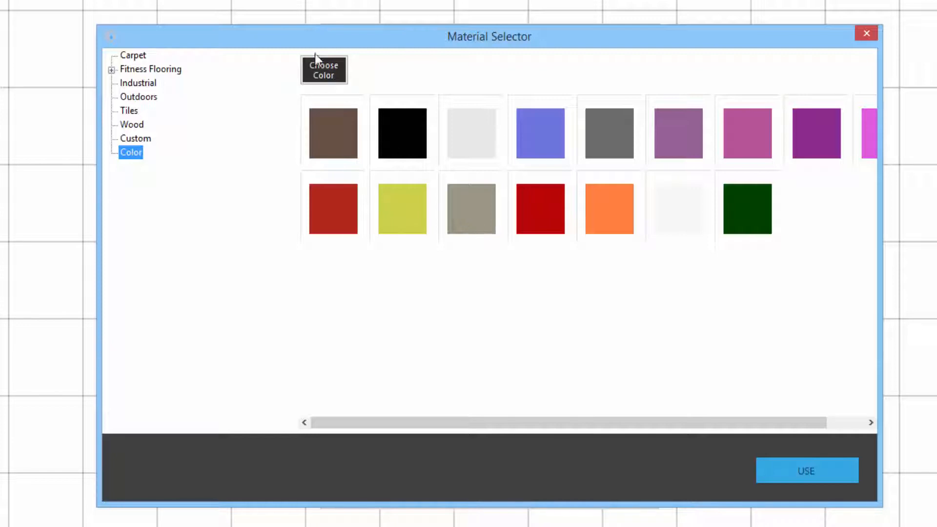
pyautogui.click(324, 73)
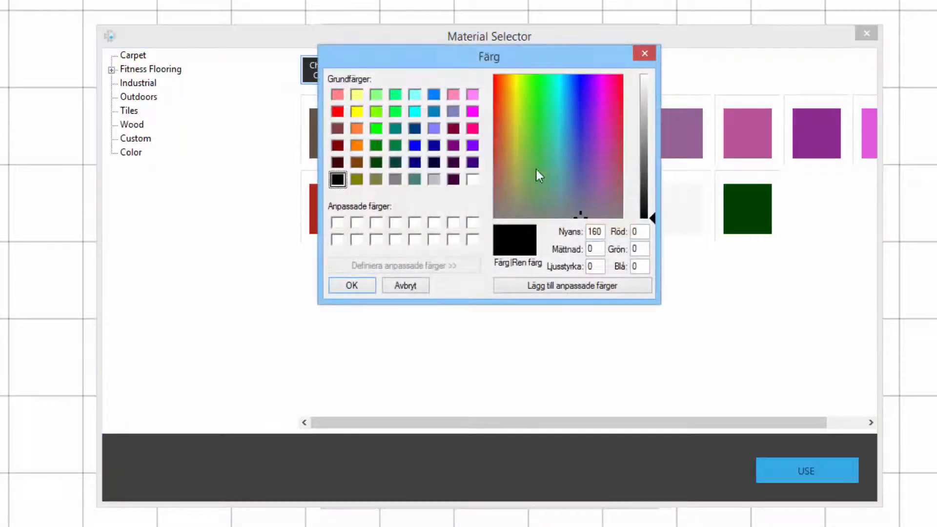
pyautogui.moveTo(639, 151); pyautogui.dragTo(525, 124)
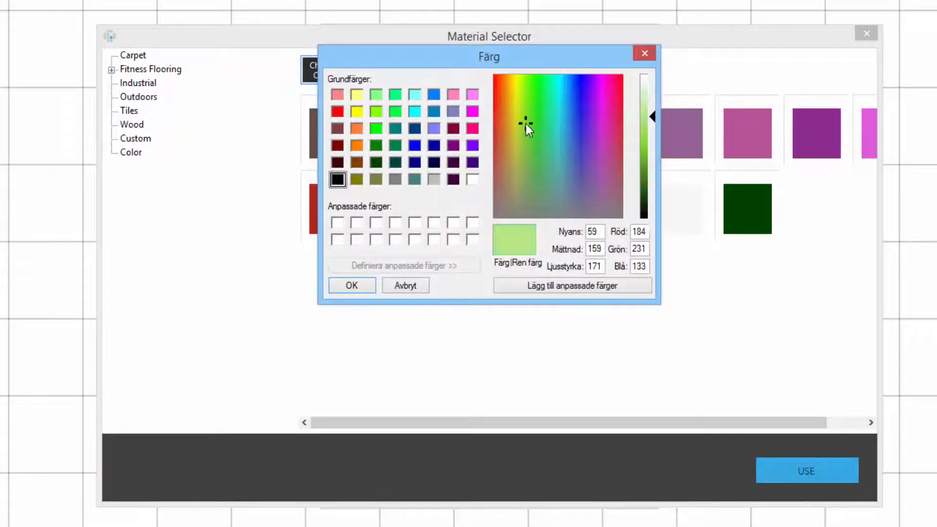
pyautogui.click(352, 285)
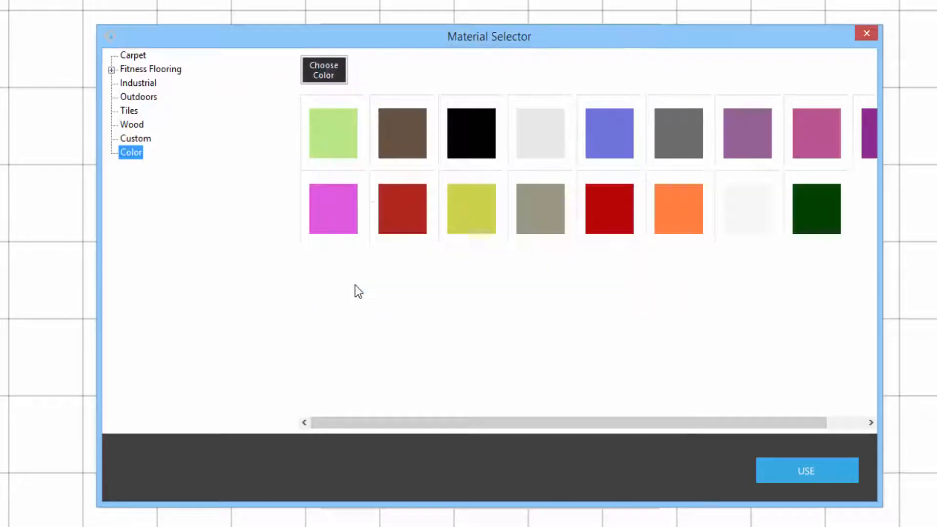
pyautogui.click(337, 139)
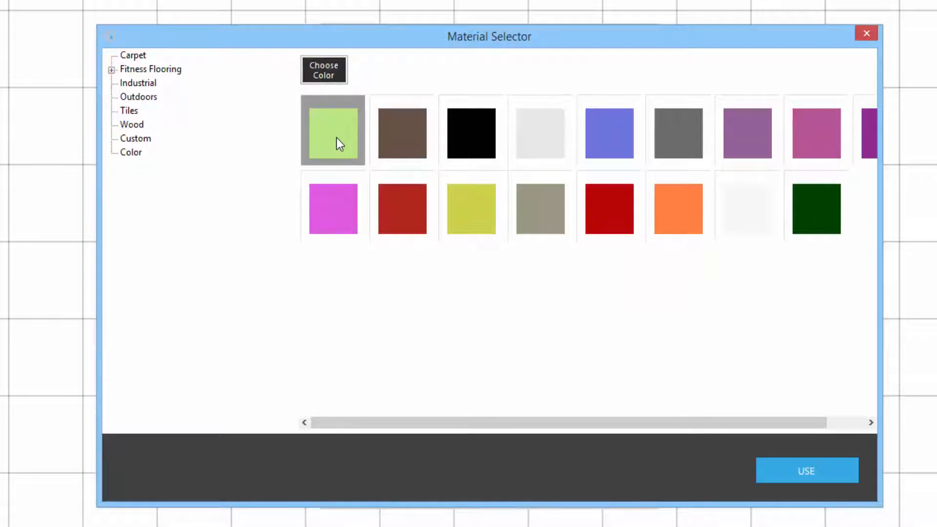
# Step: Set the project's floor type to the wood material Parquet 5
pyautogui.click(136, 127)
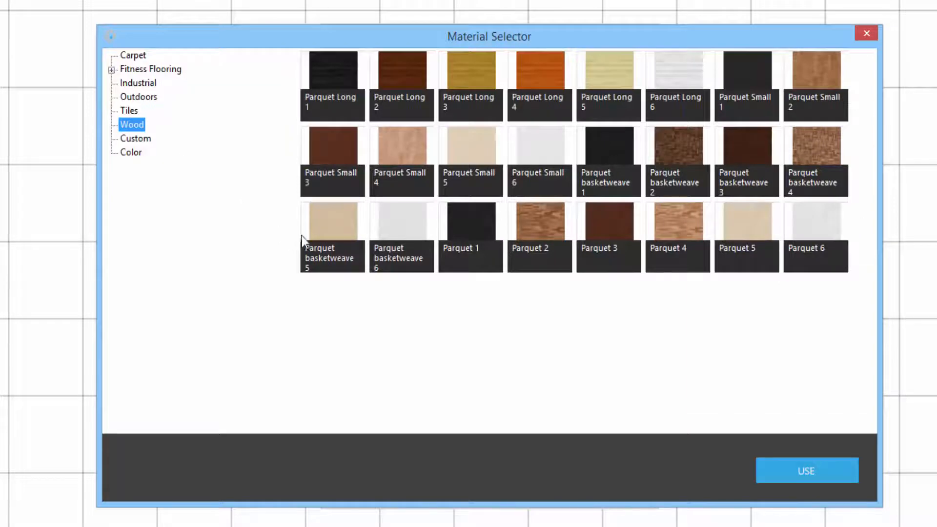
pyautogui.click(736, 221)
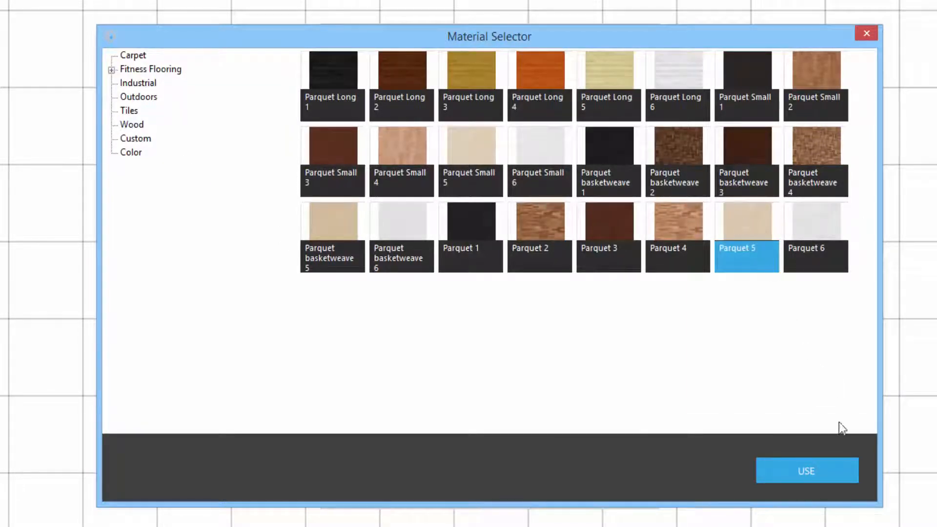
pyautogui.click(815, 473)
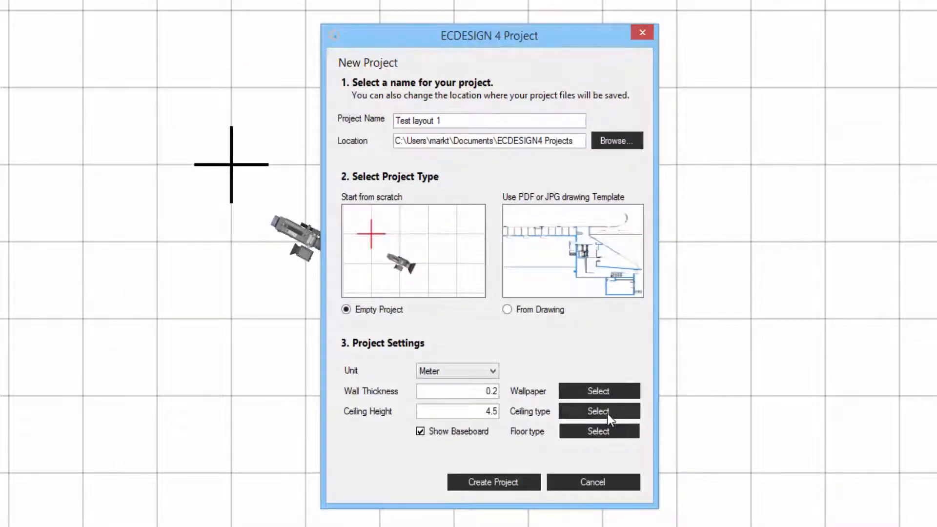
# Step: Set the project's ceiling type to the standard material Ceiling_spot_squre_1
pyautogui.click(607, 414)
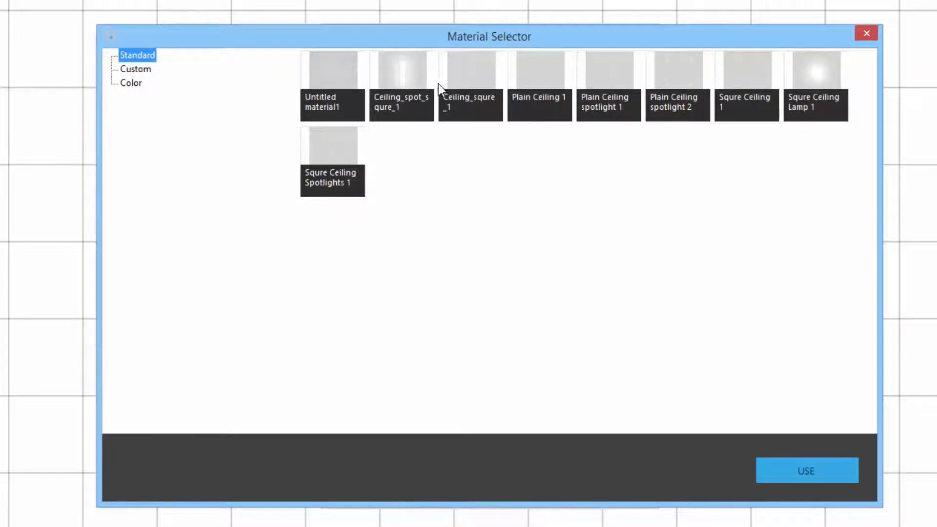
pyautogui.click(409, 81)
pyautogui.click(494, 76)
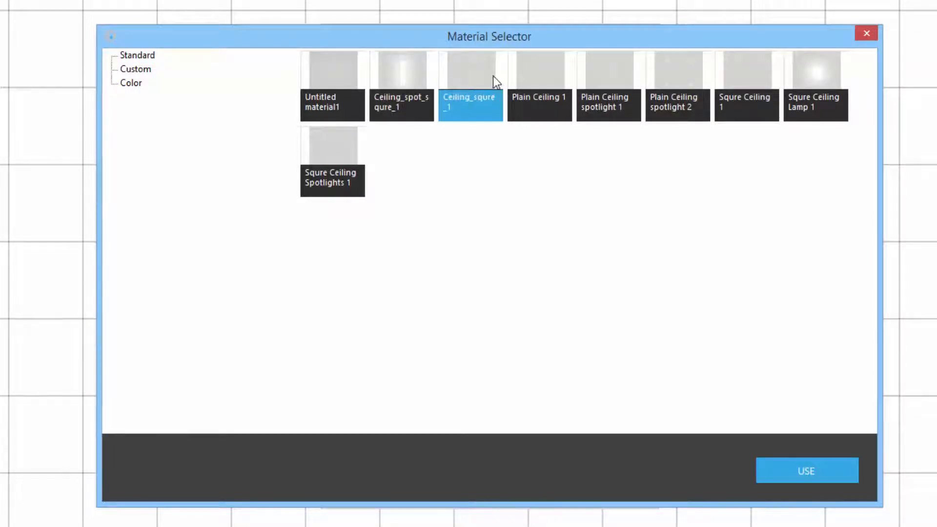
pyautogui.click(142, 69)
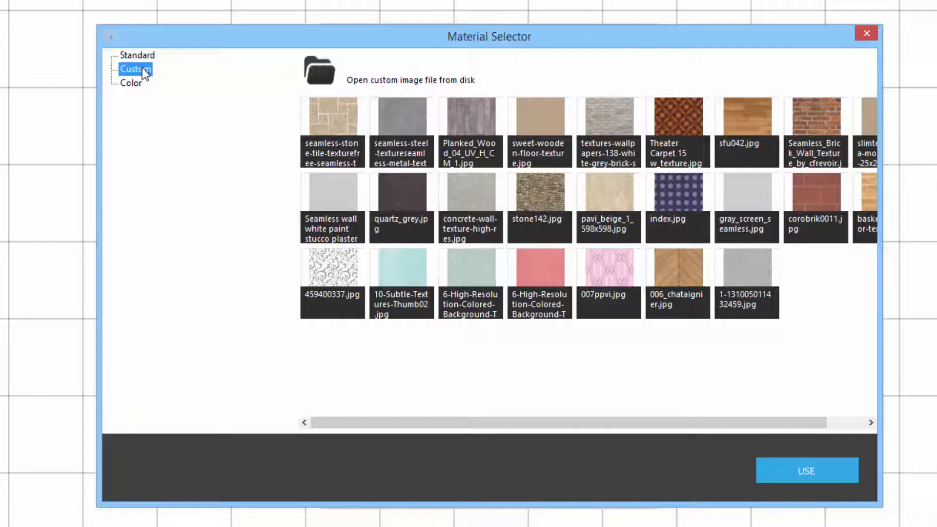
pyautogui.click(130, 85)
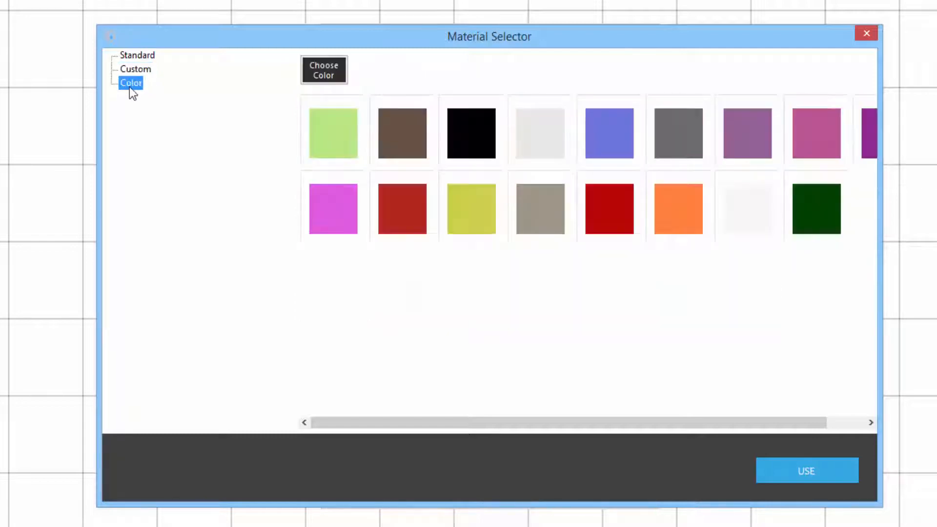
pyautogui.click(131, 55)
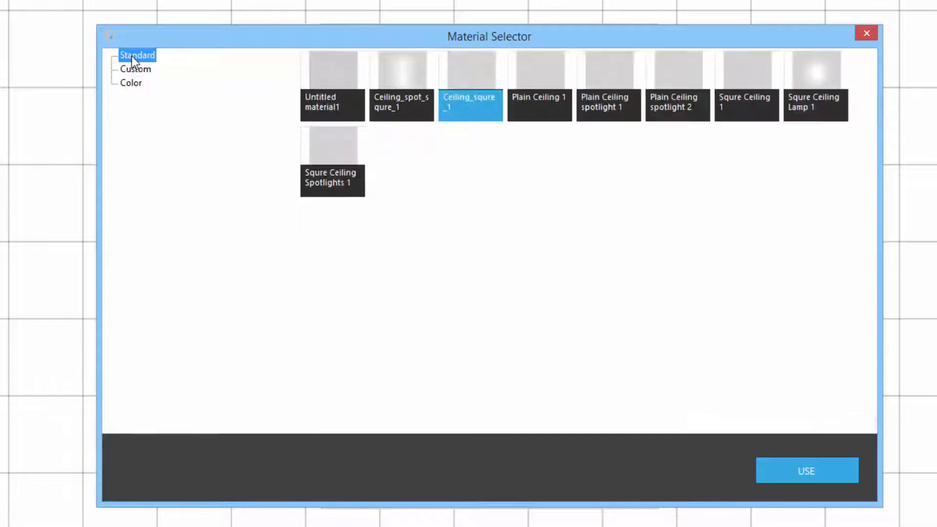
pyautogui.click(390, 76)
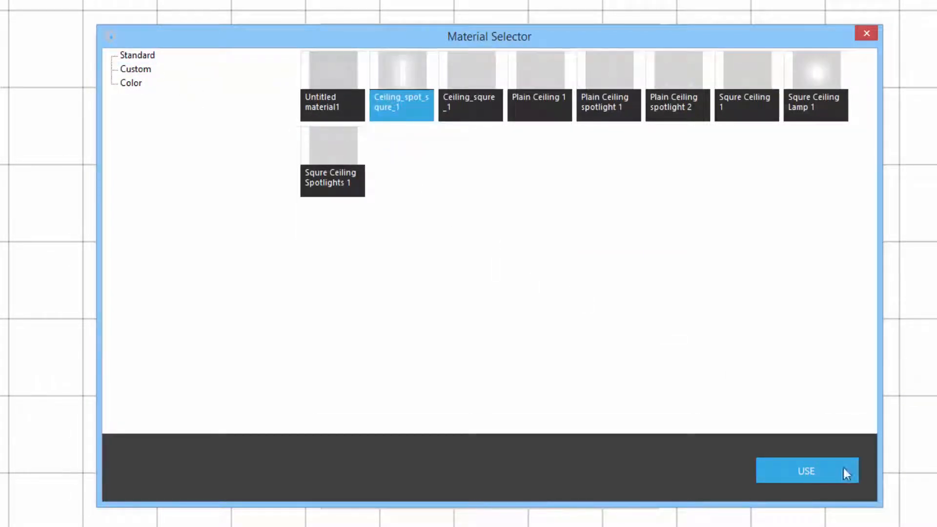
pyautogui.click(813, 465)
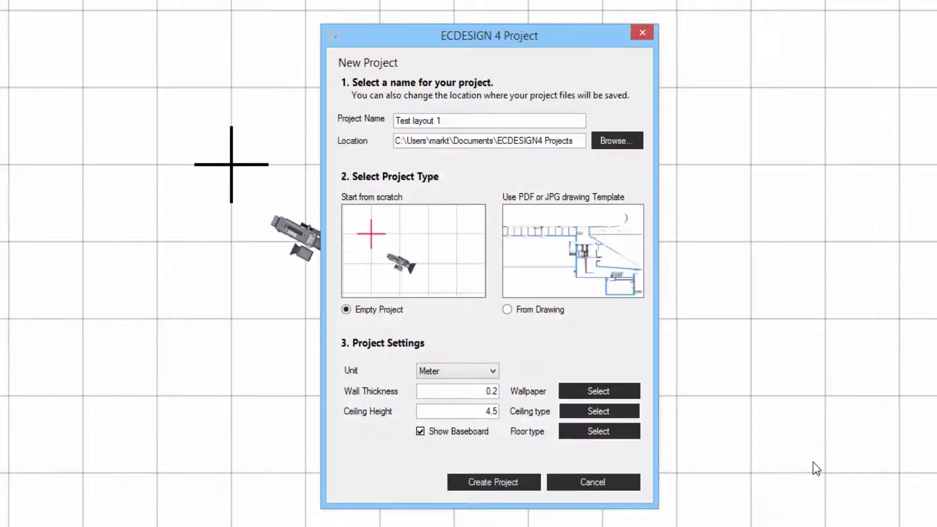
# Step: Set the wallpaper to the light grey color swatch and create the project with these settings
pyautogui.click(598, 391)
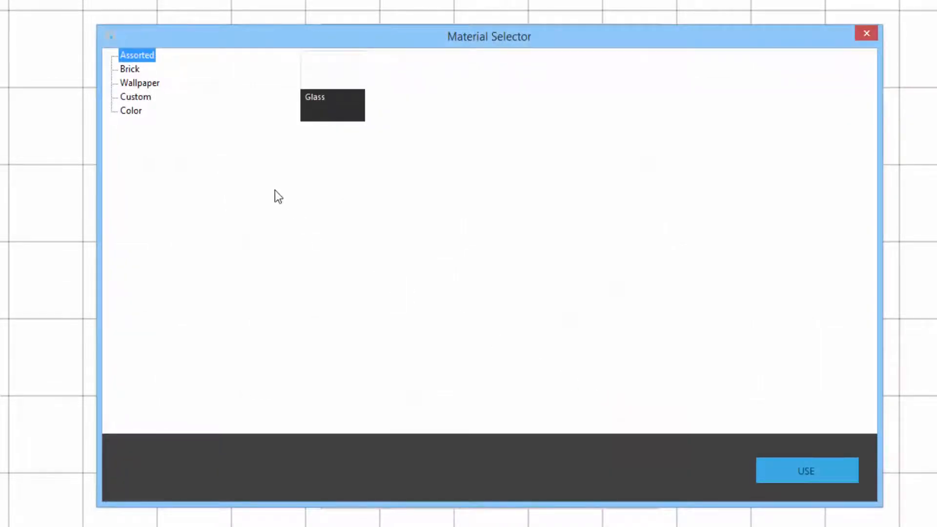
pyautogui.click(129, 71)
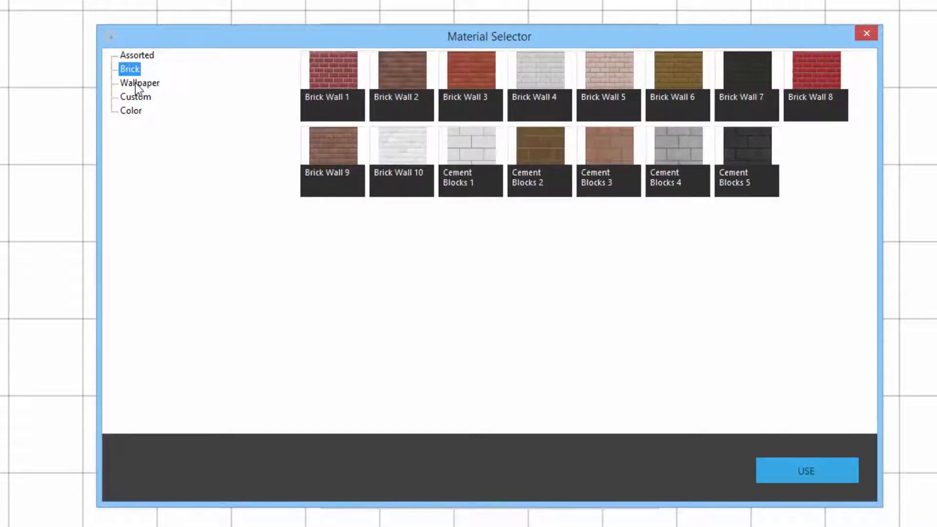
pyautogui.click(135, 97)
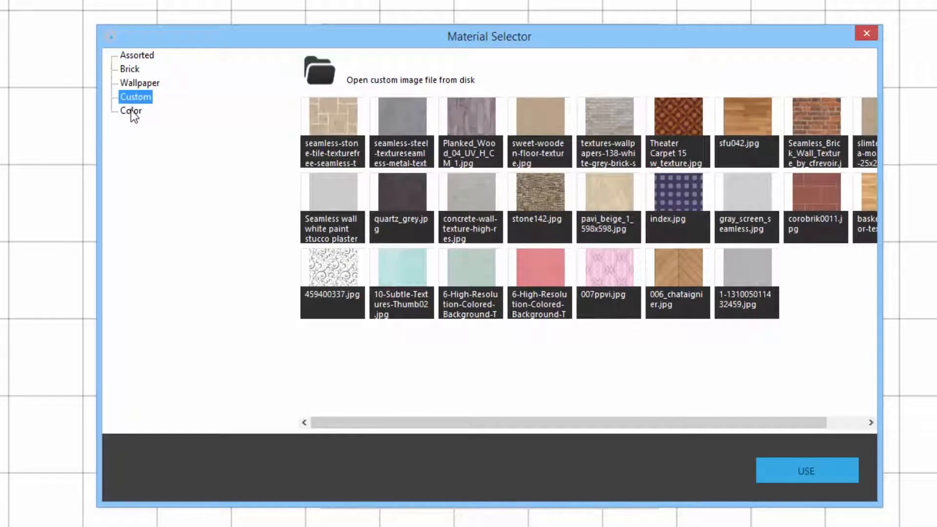
pyautogui.click(131, 111)
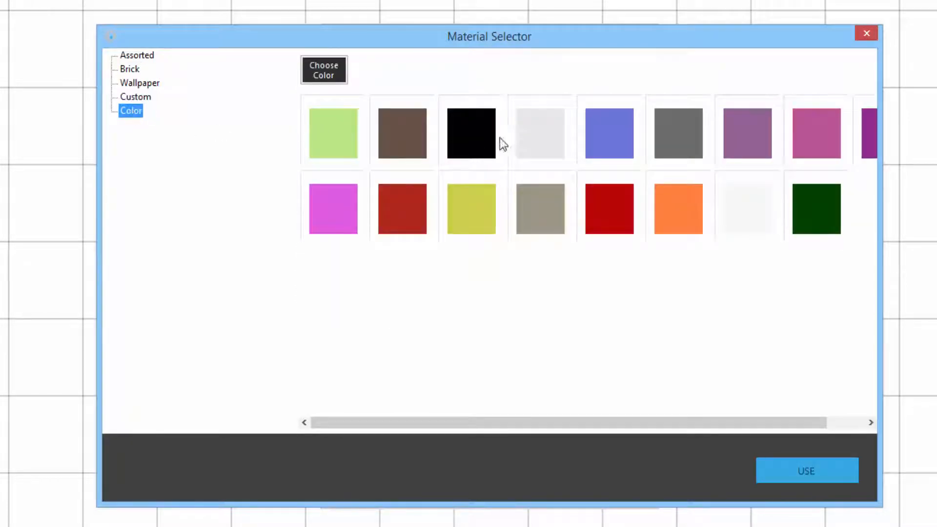
pyautogui.click(537, 125)
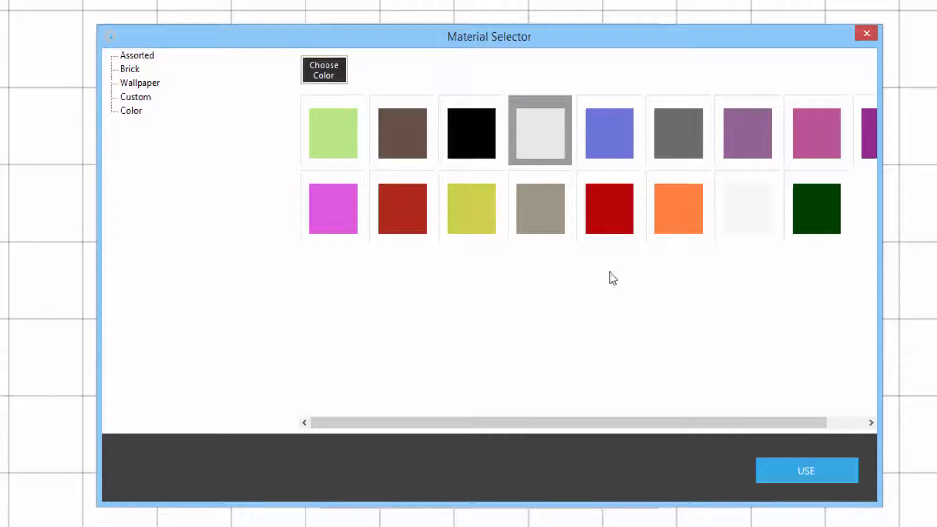
pyautogui.click(777, 467)
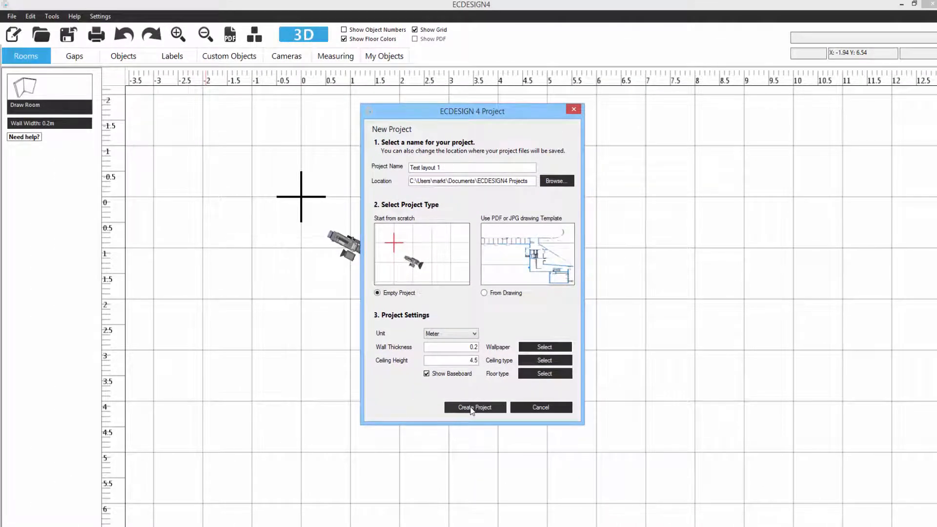
pyautogui.click(472, 409)
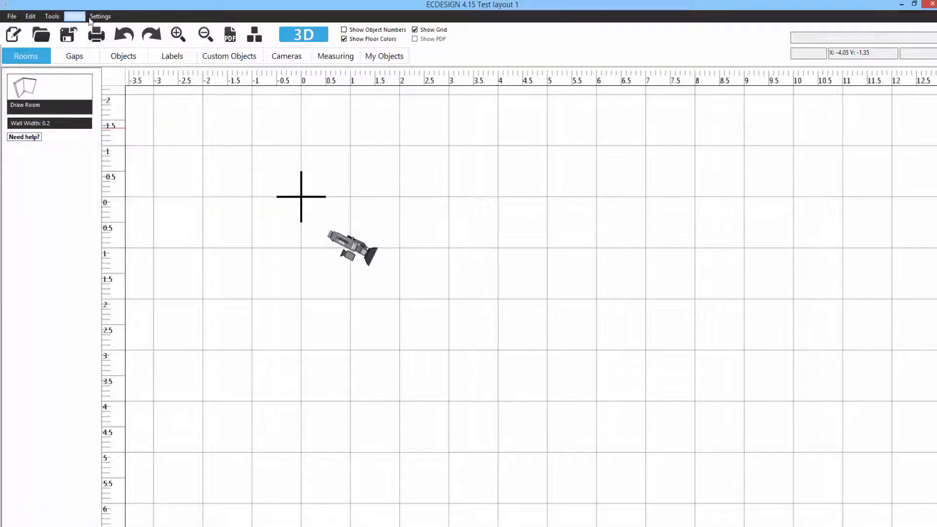
pyautogui.click(12, 17)
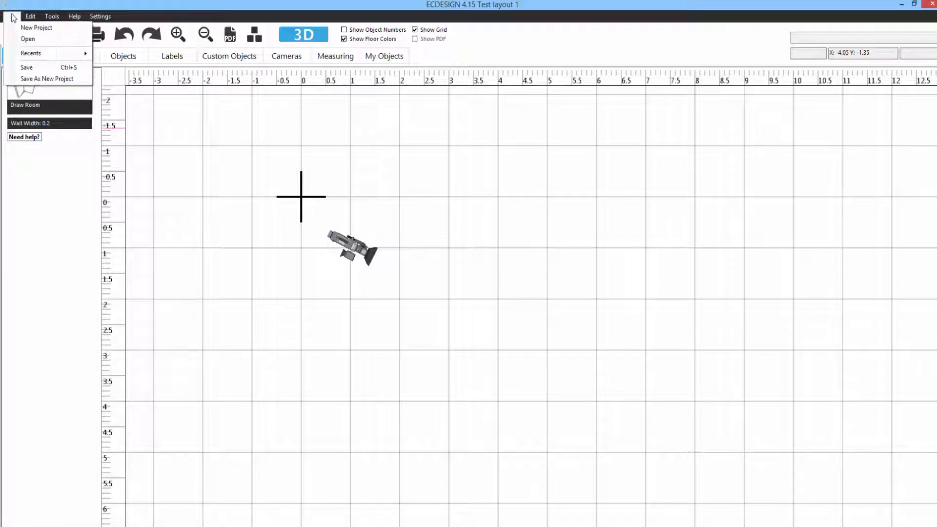
pyautogui.moveTo(30, 18)
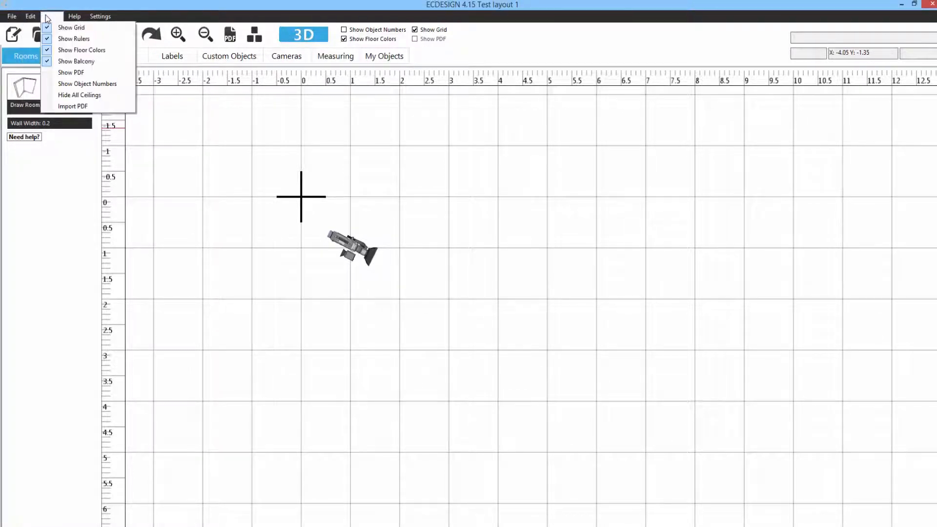
pyautogui.moveTo(73, 21)
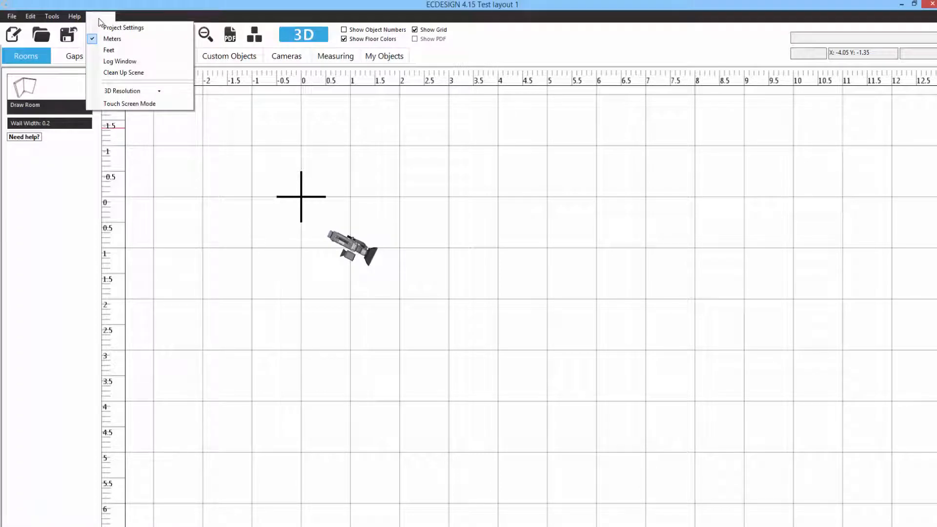
pyautogui.click(144, 18)
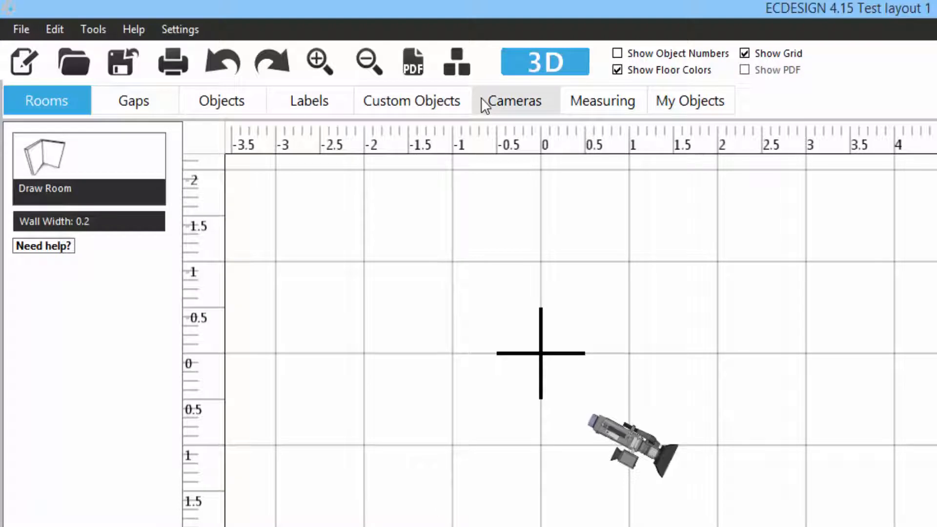
# Step: Look through the gap and object assortments and return to the room drawing tools
pyautogui.click(121, 99)
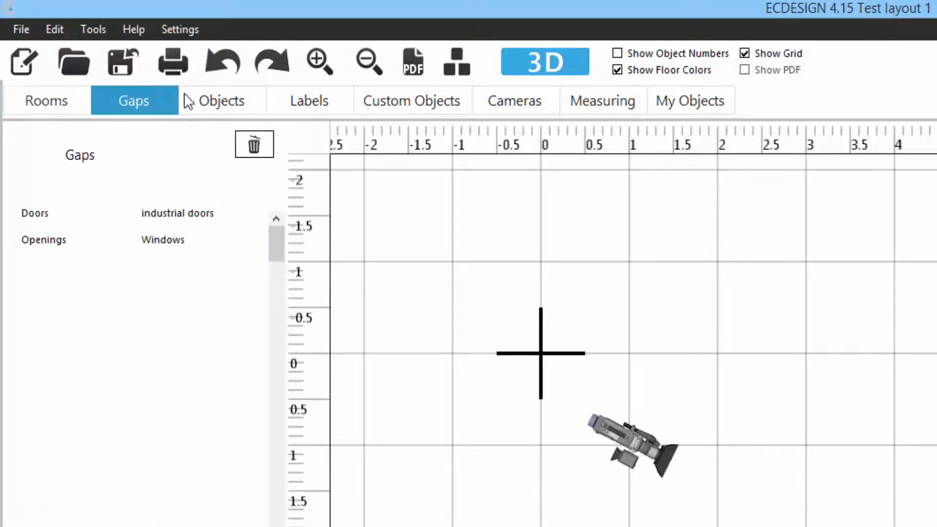
pyautogui.click(195, 96)
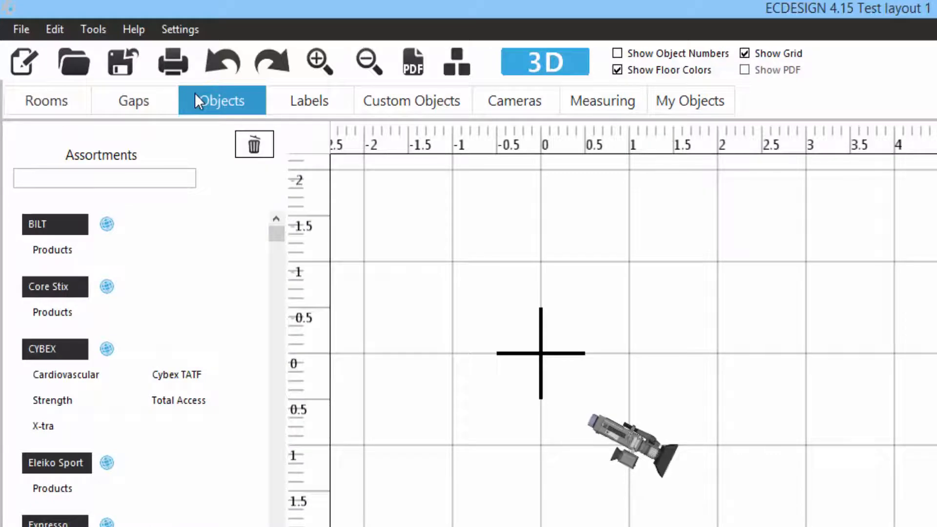
pyautogui.click(64, 99)
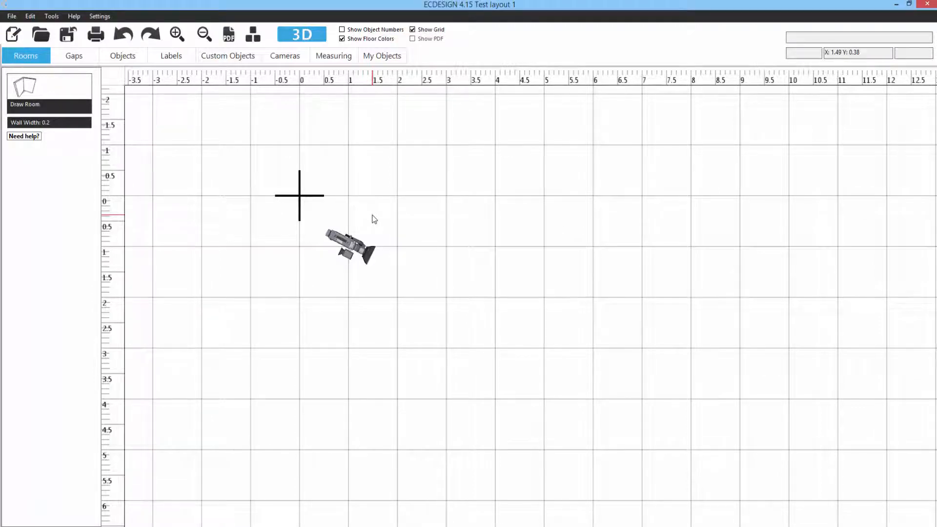
# Step: Explore the empty layout by panning and zooming around the origin, and switch the grid display off and back on
pyautogui.moveTo(373, 215); pyautogui.dragTo(278, 183, button='middle')
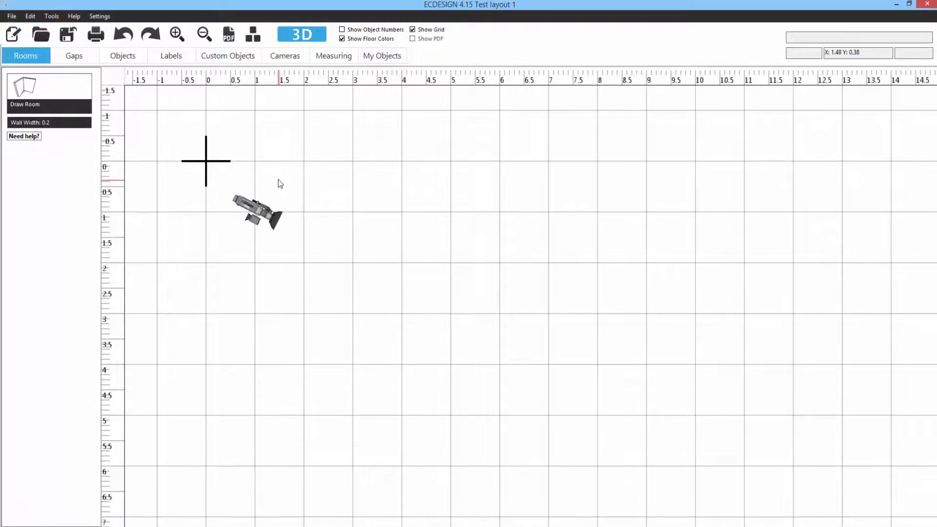
pyautogui.scroll(-3, 278, 182)
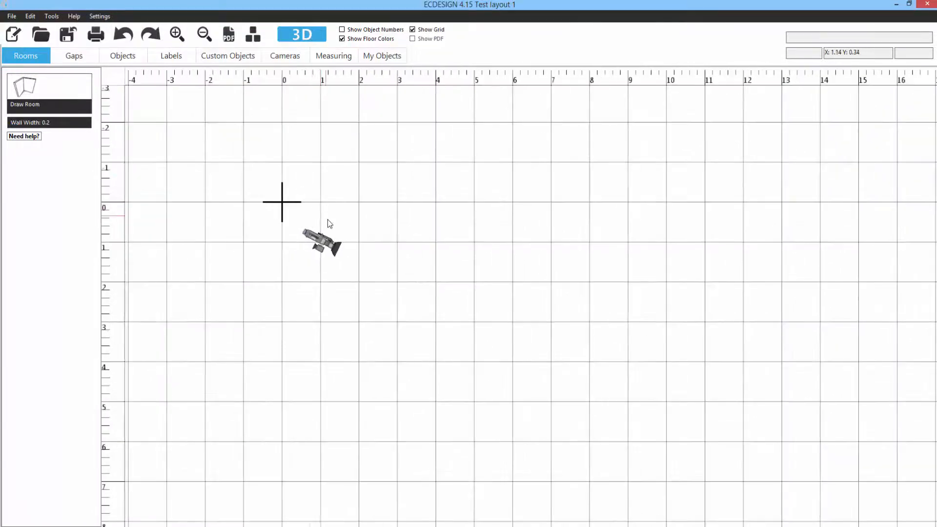
pyautogui.scroll(-5, 334, 230)
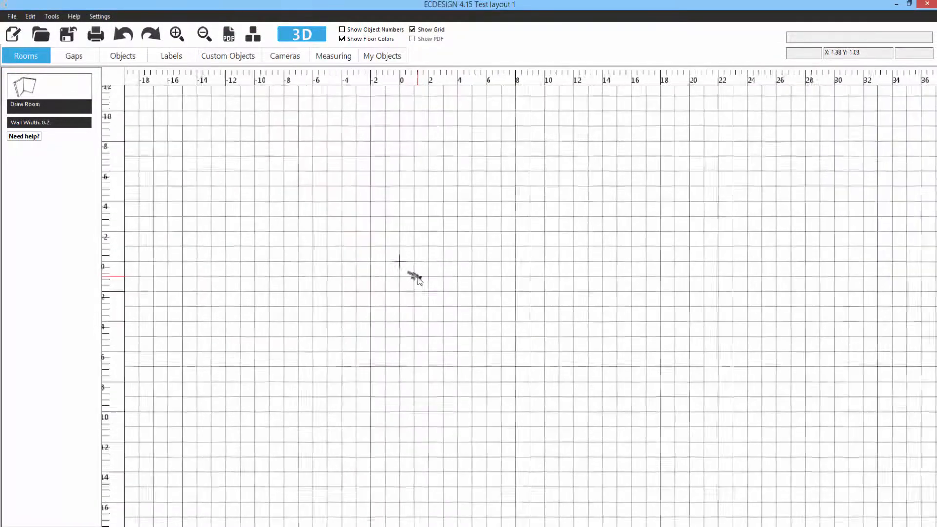
pyautogui.scroll(2, 409, 271)
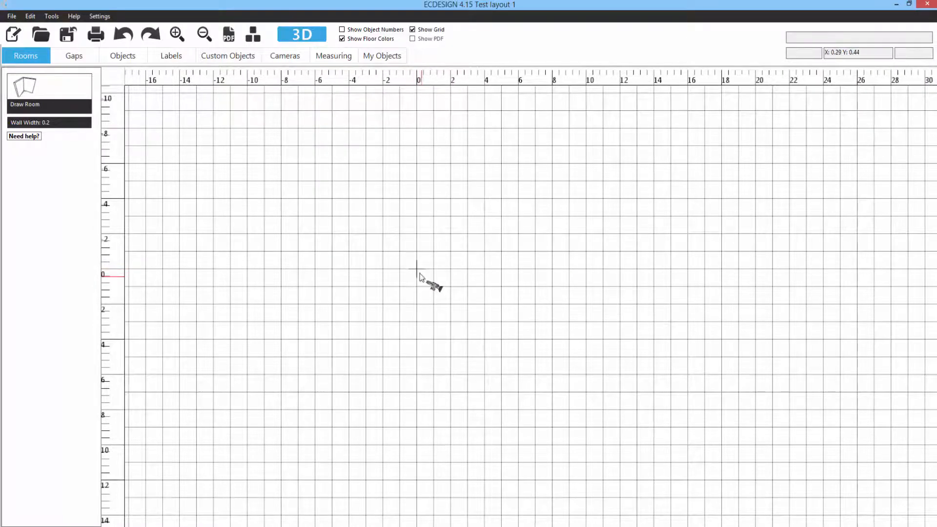
pyautogui.scroll(2, 419, 276)
pyautogui.scroll(4, 428, 279)
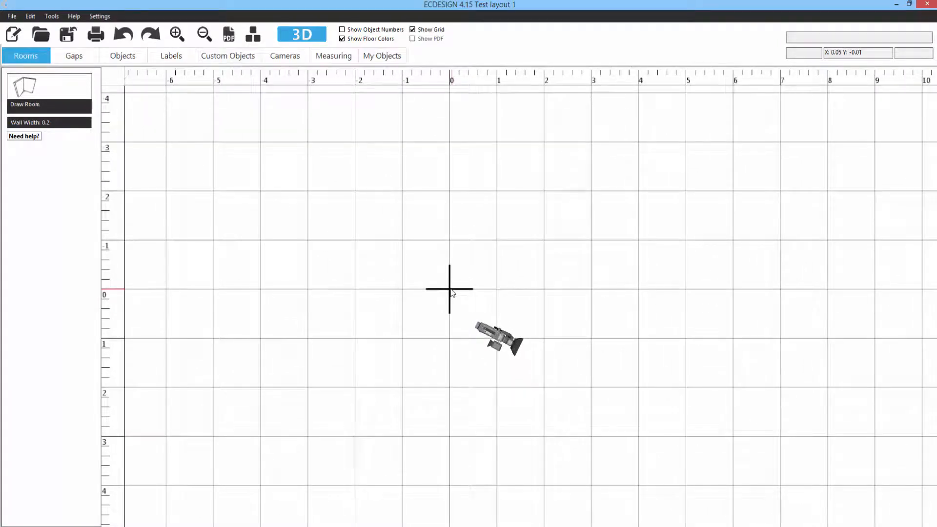
pyautogui.scroll(-5, 452, 292)
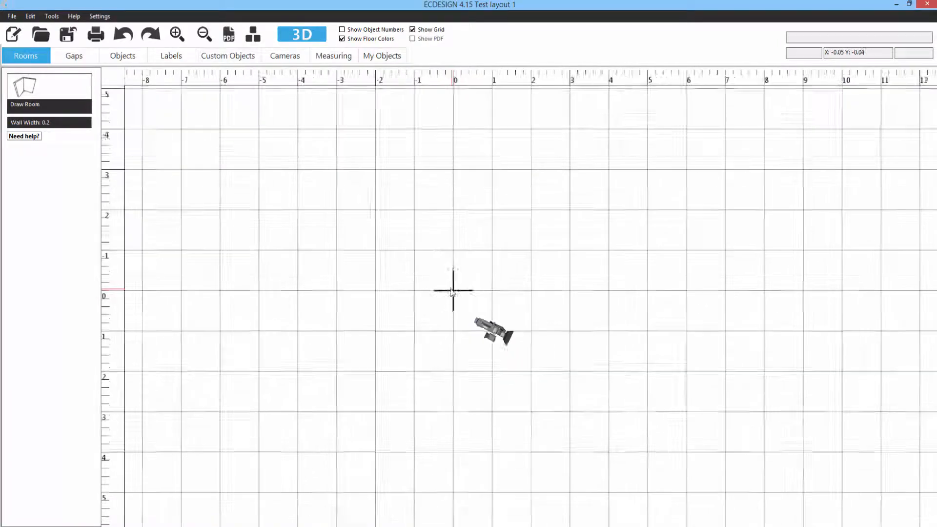
pyautogui.scroll(3, 462, 306)
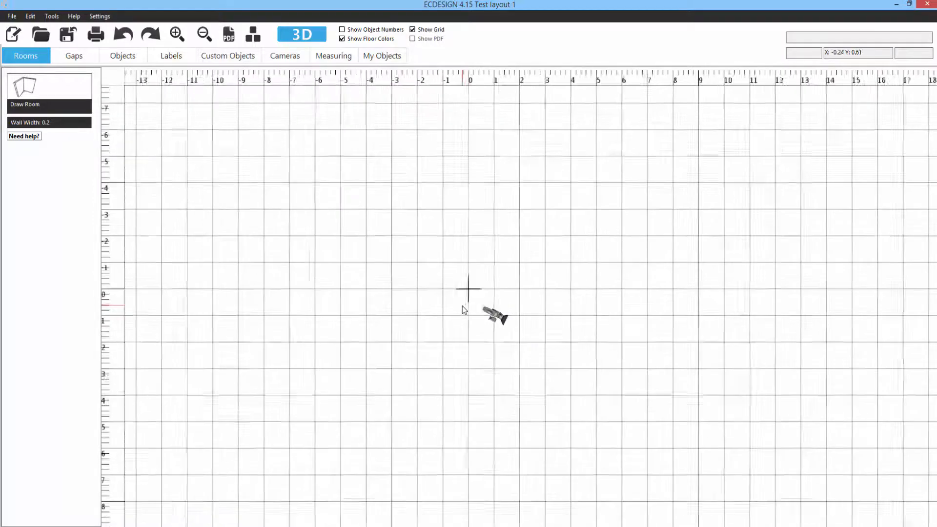
pyautogui.moveTo(477, 289); pyautogui.dragTo(180, 126, button='middle')
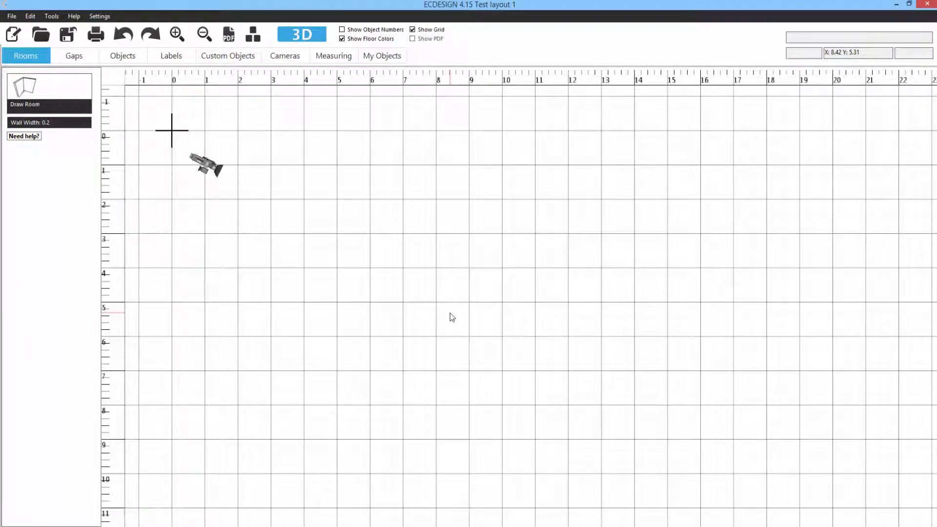
pyautogui.click(412, 30)
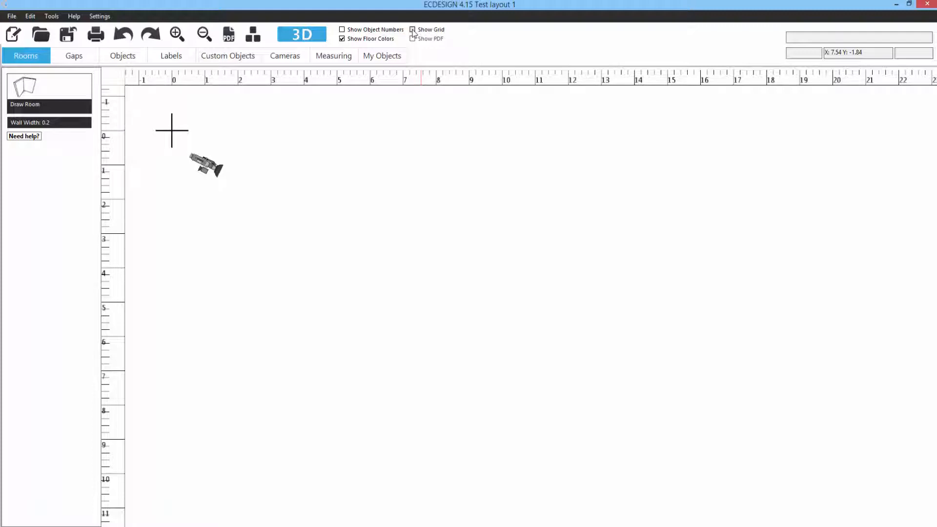
pyautogui.click(412, 30)
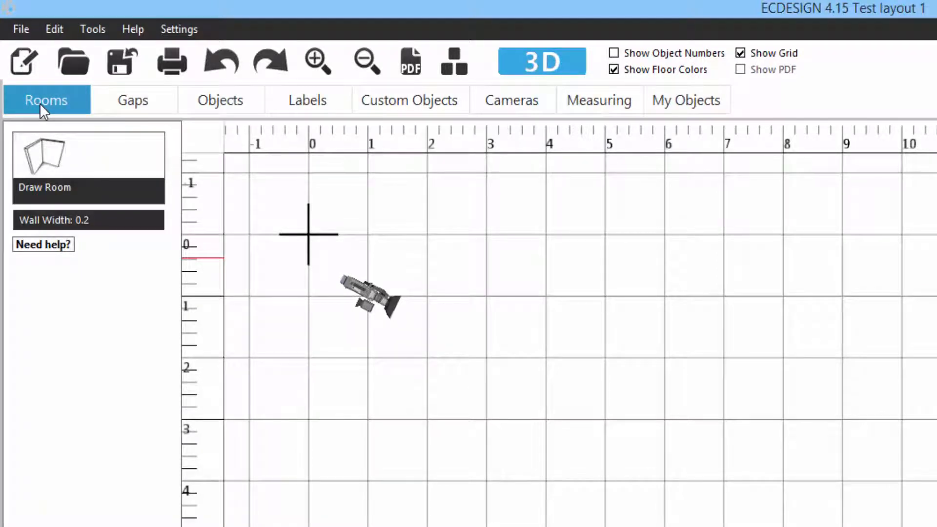
# Step: Start drawing a room at the origin with a horizontal upper wall of length 16 and a vertical right wall of length 9
pyautogui.click(47, 163)
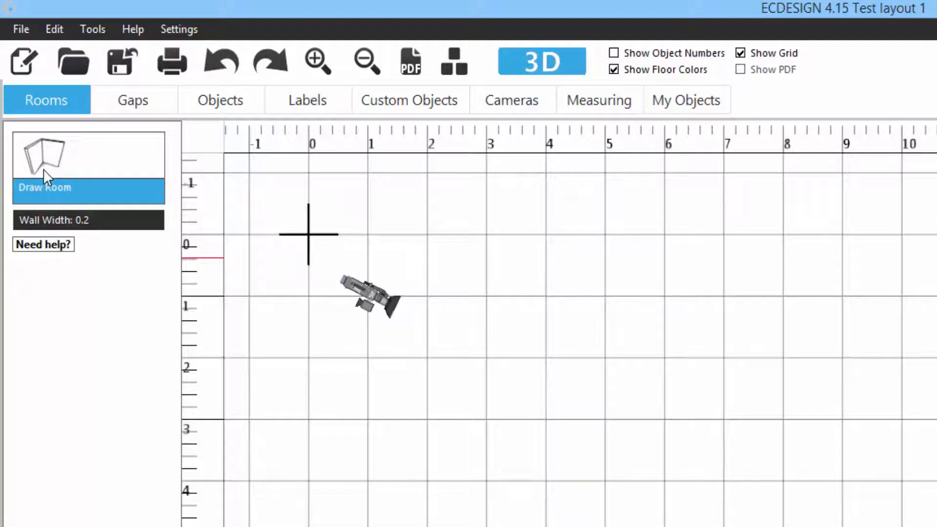
pyautogui.click(309, 235)
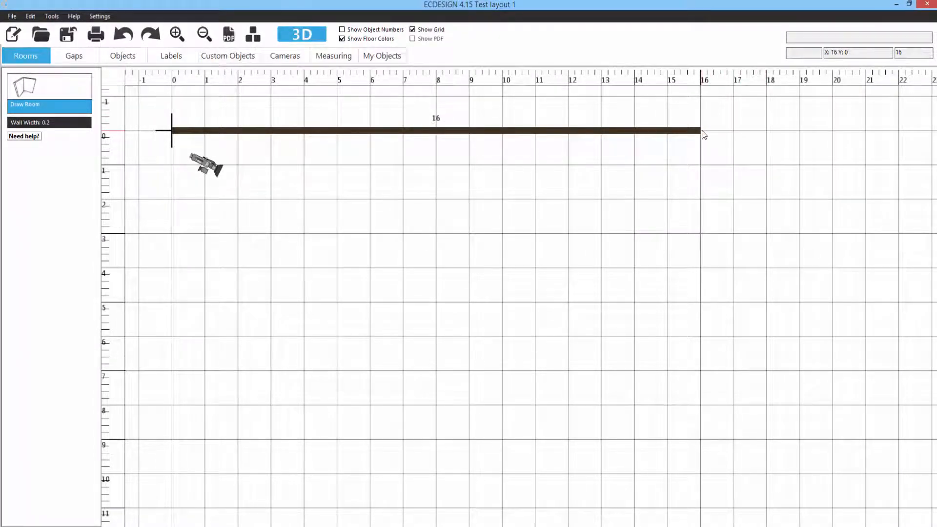
pyautogui.click(702, 131)
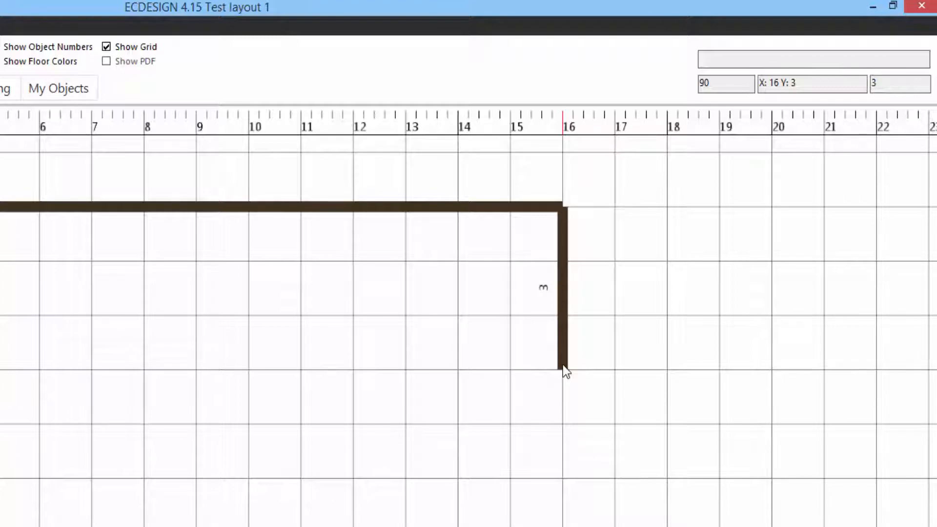
pyautogui.moveTo(563, 365)
pyautogui.mouseDown()
pyautogui.moveTo(564, 478)
pyautogui.moveTo(566, 370)
pyautogui.moveTo(581, 495)
pyautogui.moveTo(564, 377)
pyautogui.mouseUp()
pyautogui.write('9')
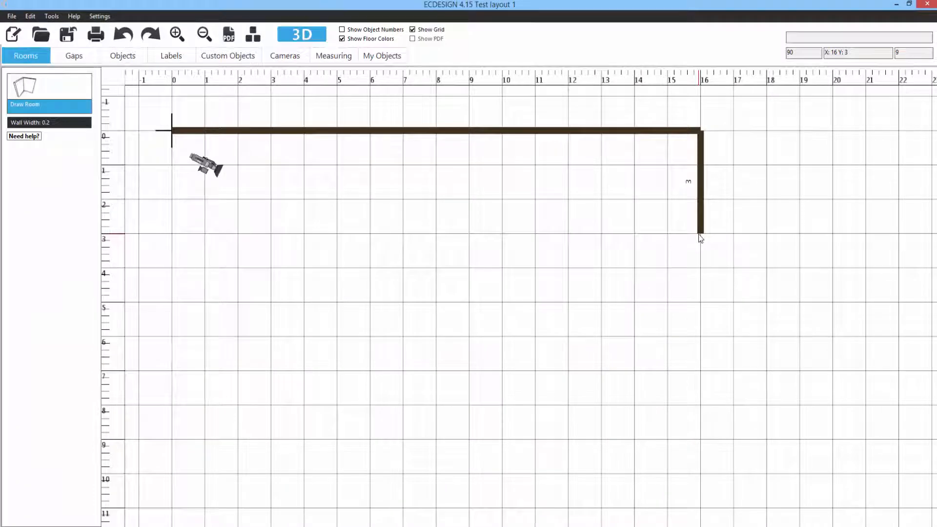
pyautogui.press('Return')
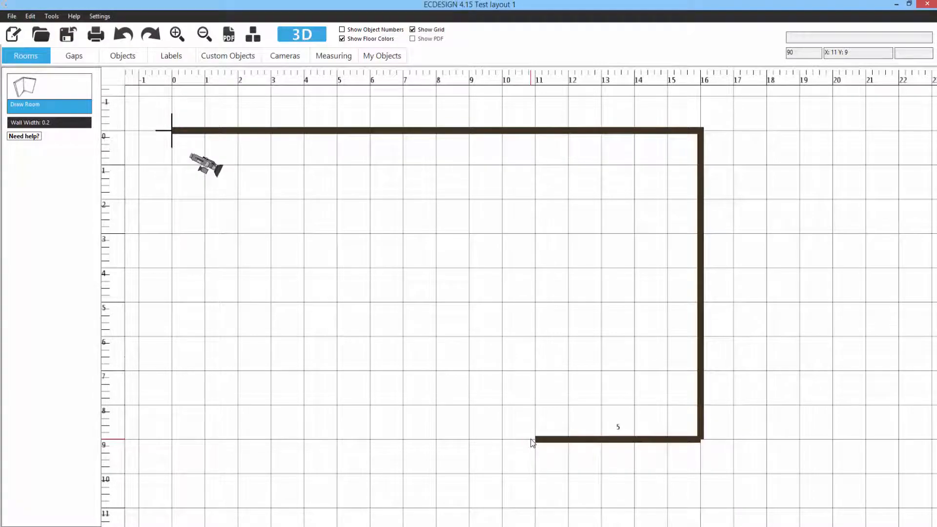
# Step: Draw the lower walls with lengths 5, 1, 7, 1 and 4, forming an outward recess, and close the room at the origin
pyautogui.click(531, 438)
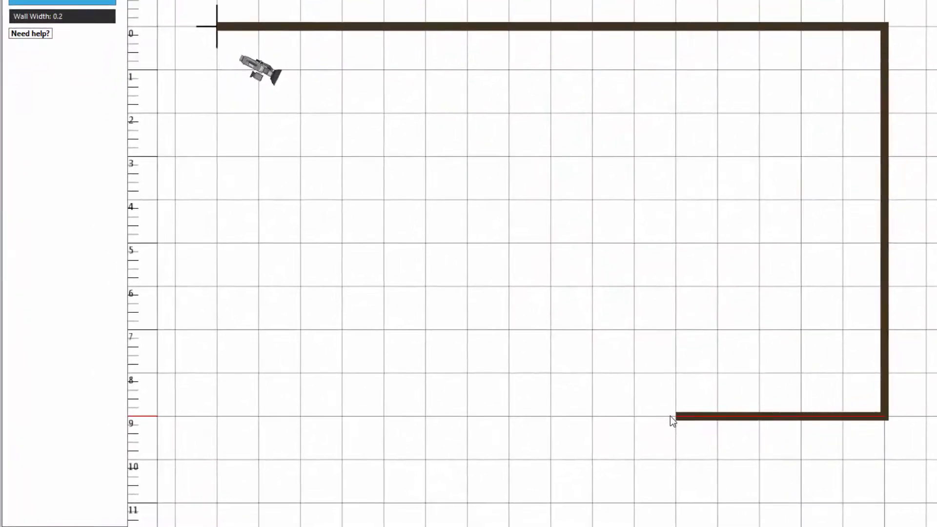
pyautogui.click(673, 458)
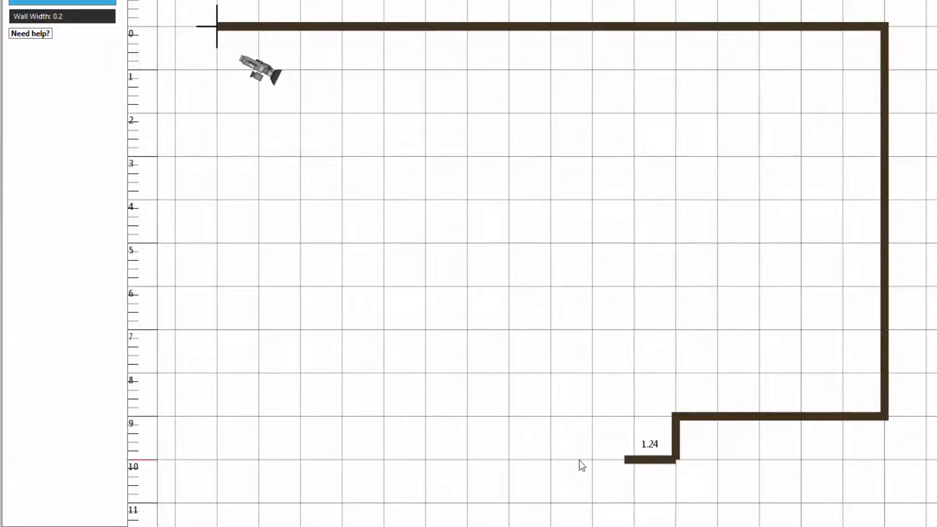
pyautogui.click(387, 466)
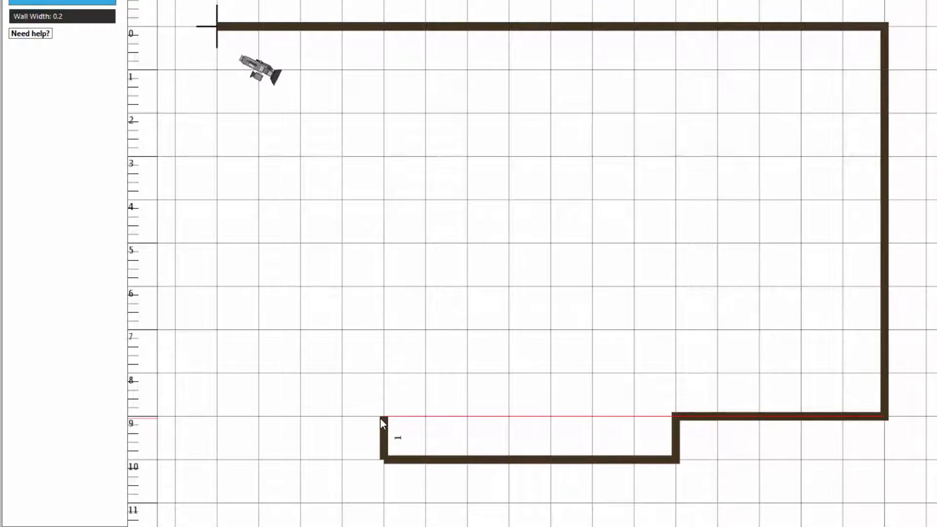
pyautogui.click(382, 417)
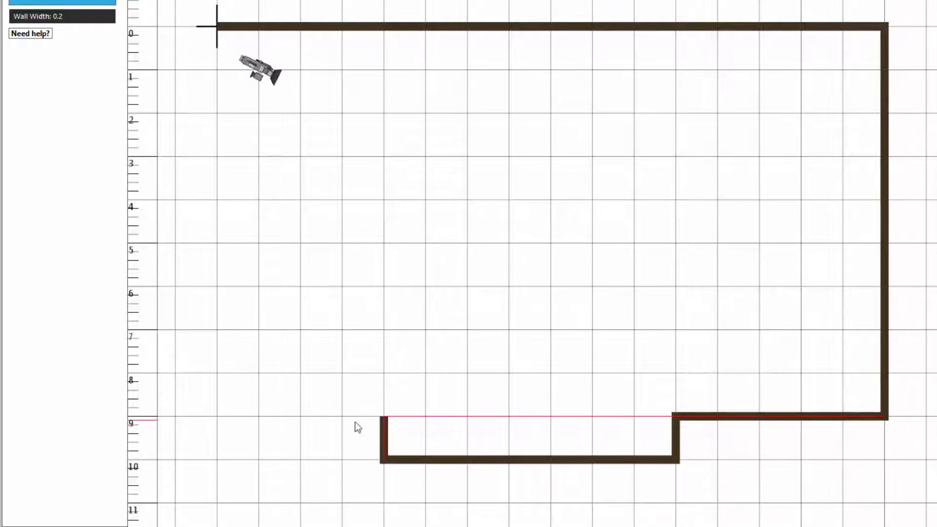
pyautogui.click(224, 418)
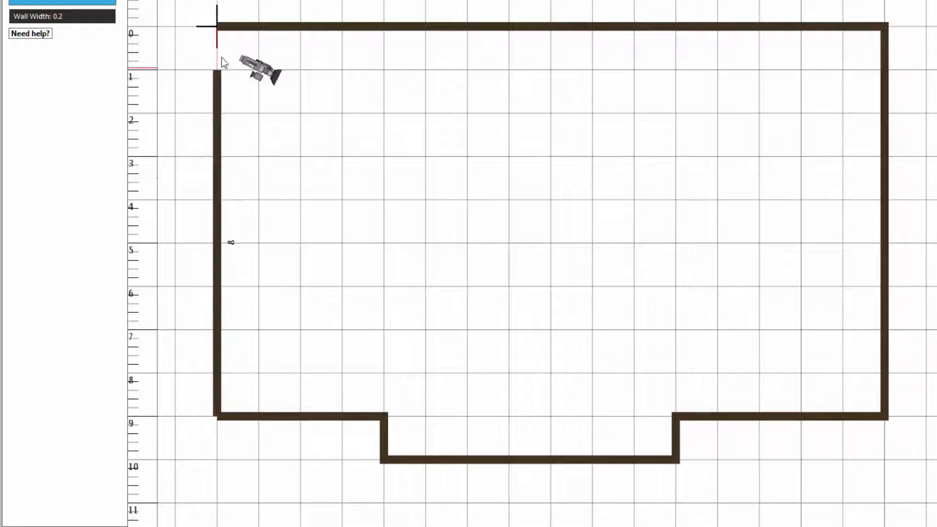
pyautogui.click(217, 29)
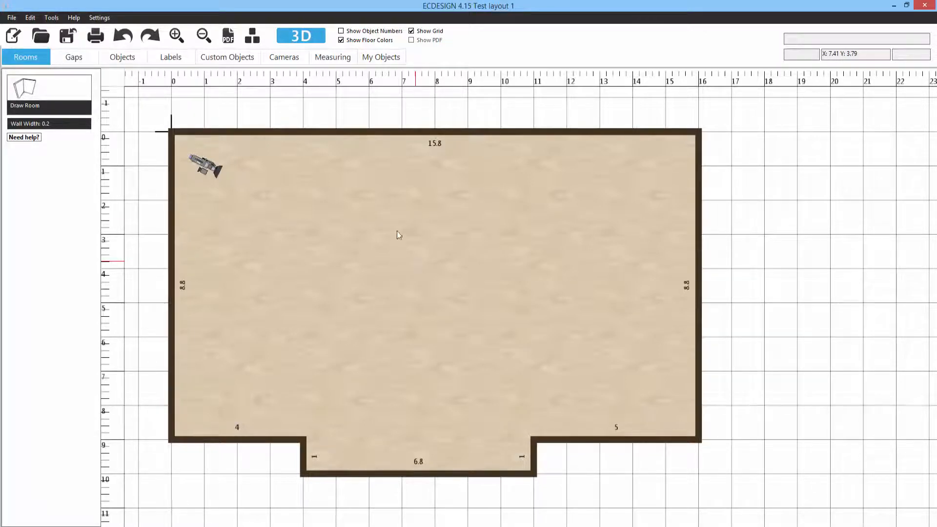
# Step: Open the room in the 3D viewer and inspect its walls, floor and ceiling by looking and walking around inside
pyautogui.click(298, 36)
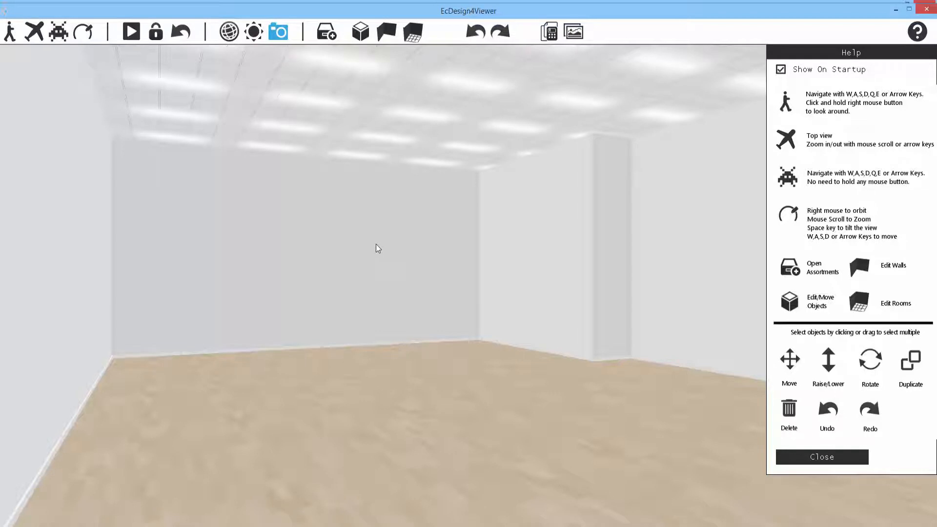
pyautogui.moveTo(397, 236)
pyautogui.mouseDown(button='right')
pyautogui.moveTo(503, 258)
pyautogui.moveTo(528, 302)
pyautogui.moveTo(479, 244)
pyautogui.moveTo(385, 242)
pyautogui.moveTo(395, 243)
pyautogui.mouseUp(button='right')
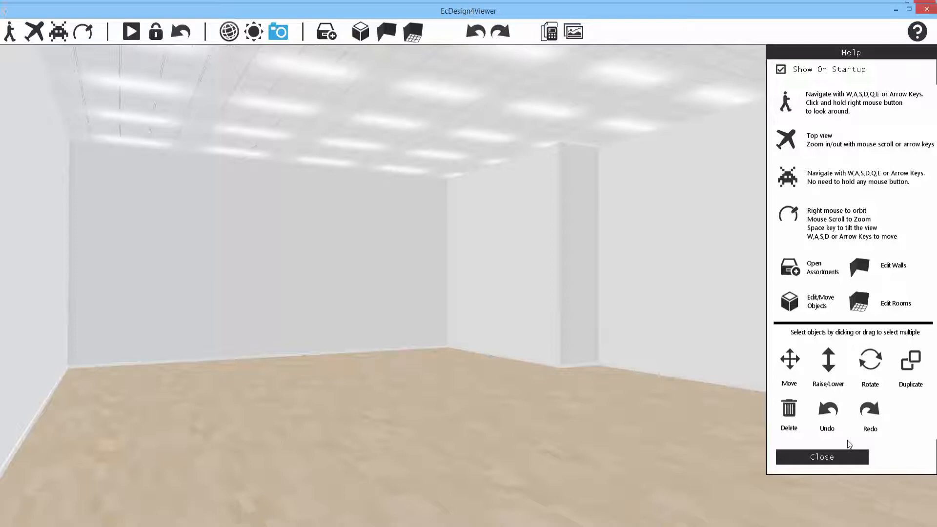
pyautogui.click(816, 456)
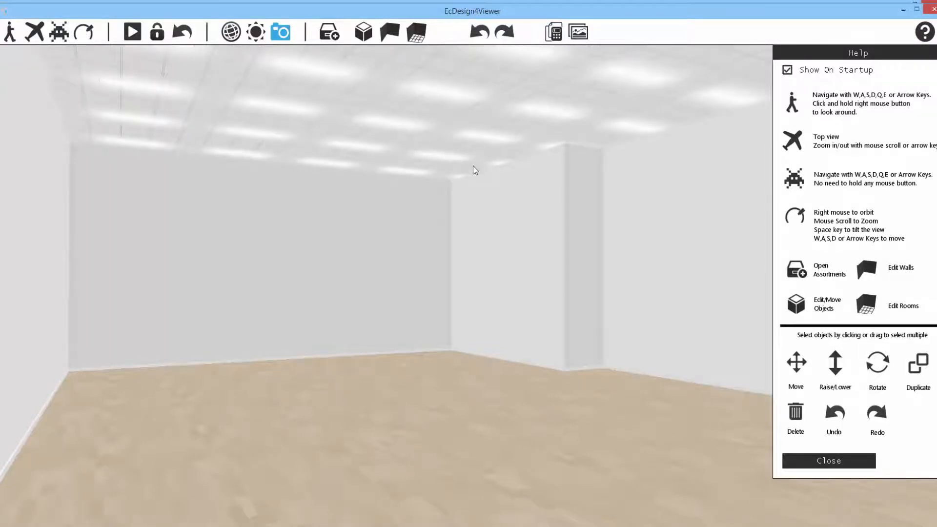
pyautogui.moveTo(473, 167); pyautogui.dragTo(431, 227, button='right')
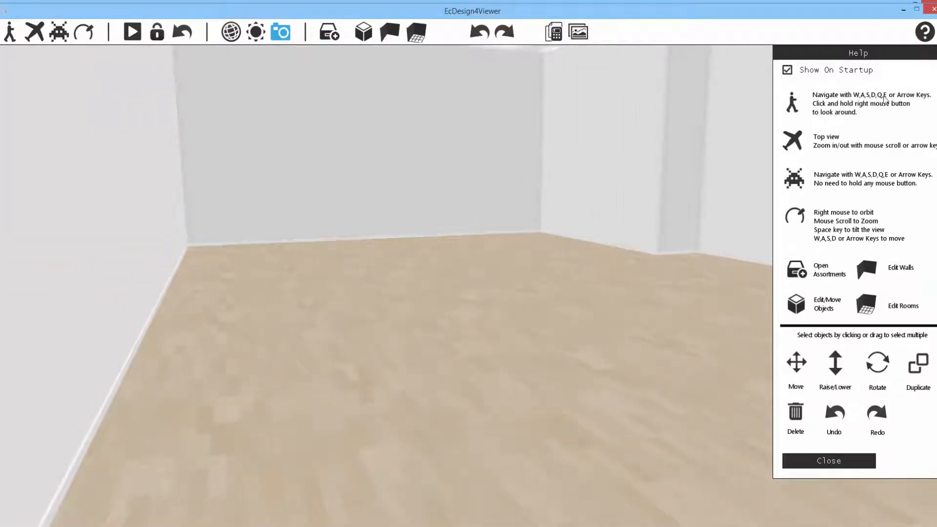
pyautogui.press('w')
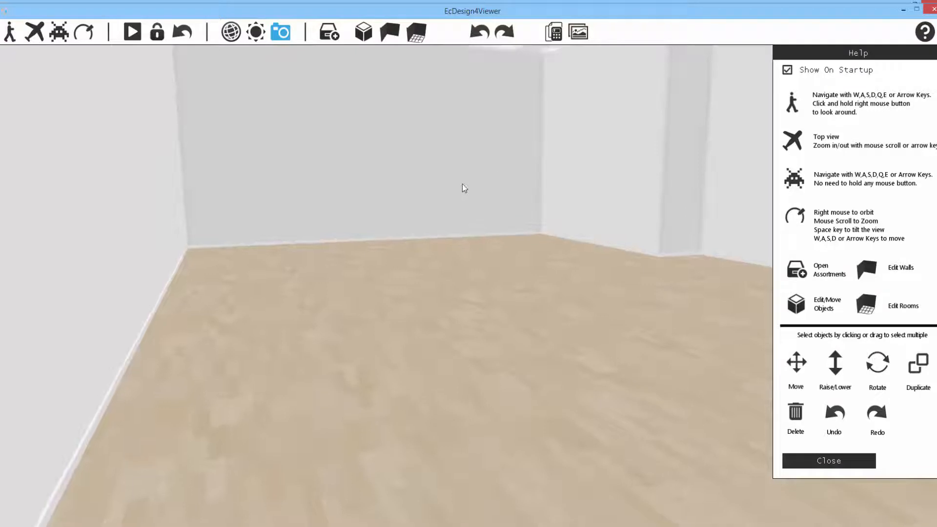
pyautogui.moveTo(461, 183); pyautogui.dragTo(626, 200, button='right')
pyautogui.press('a')
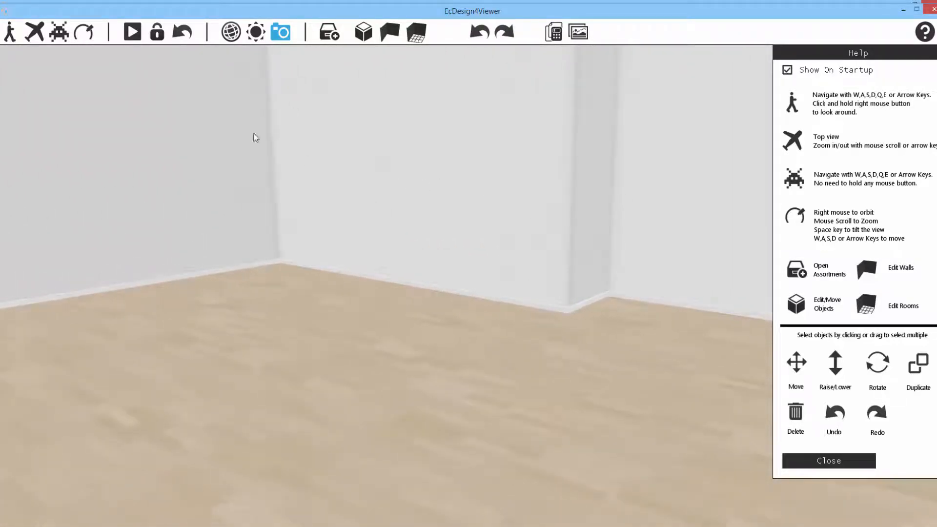
# Step: Examine the whole room in top view at different zoom levels and return to walking mode
pyautogui.click(35, 32)
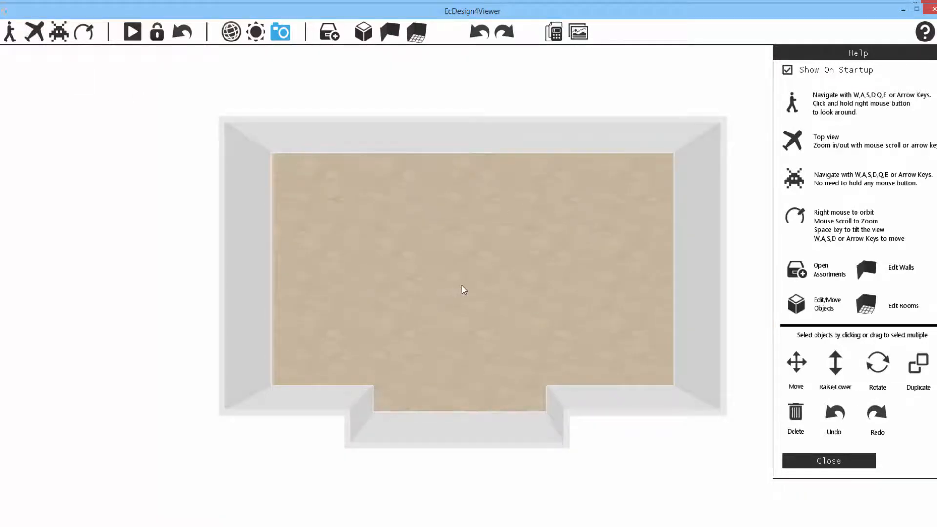
pyautogui.scroll(-5, 458, 270)
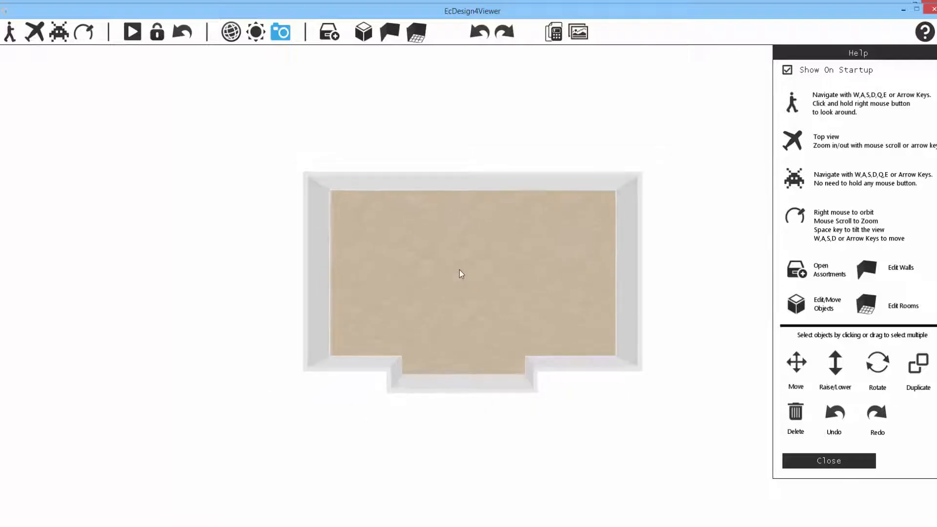
pyautogui.scroll(5, 460, 272)
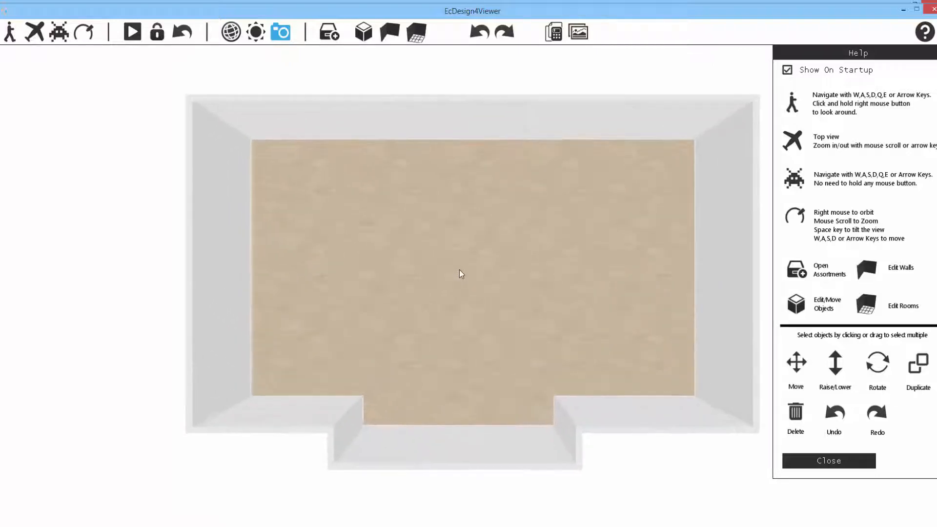
pyautogui.scroll(2, 459, 270)
pyautogui.scroll(-4, 459, 269)
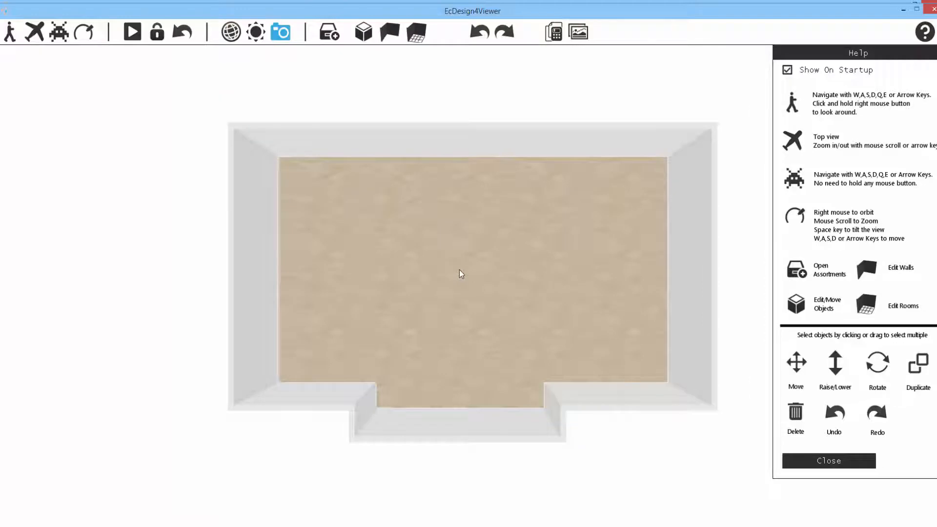
pyautogui.click(10, 31)
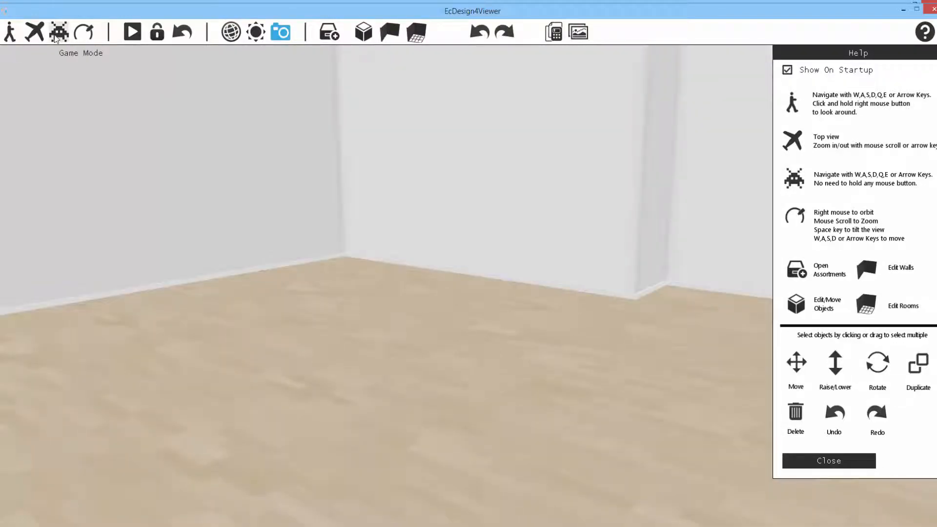
# Step: Look around inside the room in game mode, and orbit and zoom around the whole room from outside with the help closed
pyautogui.click(55, 38)
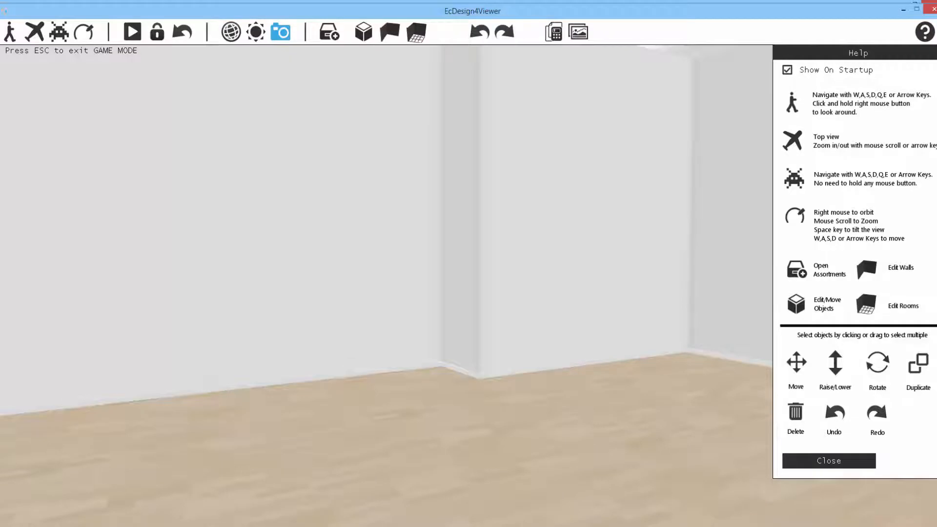
pyautogui.press('Escape')
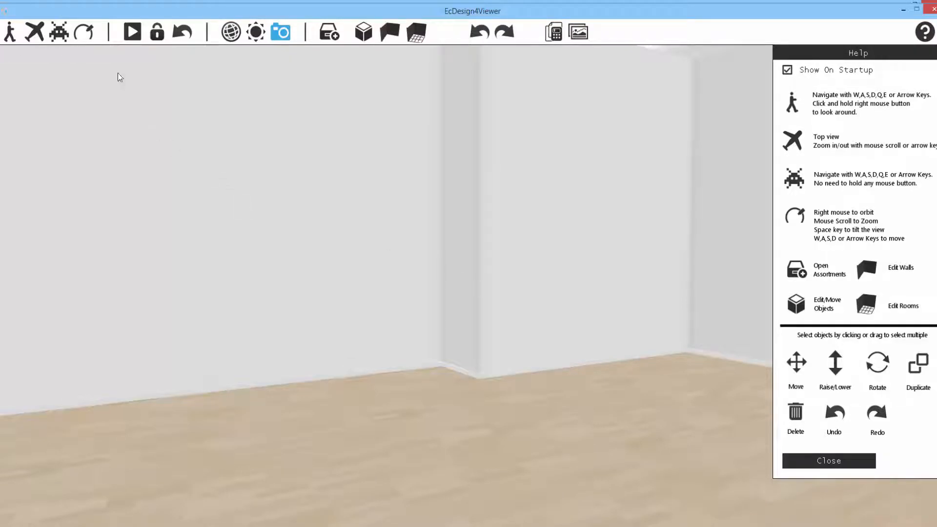
pyautogui.click(87, 35)
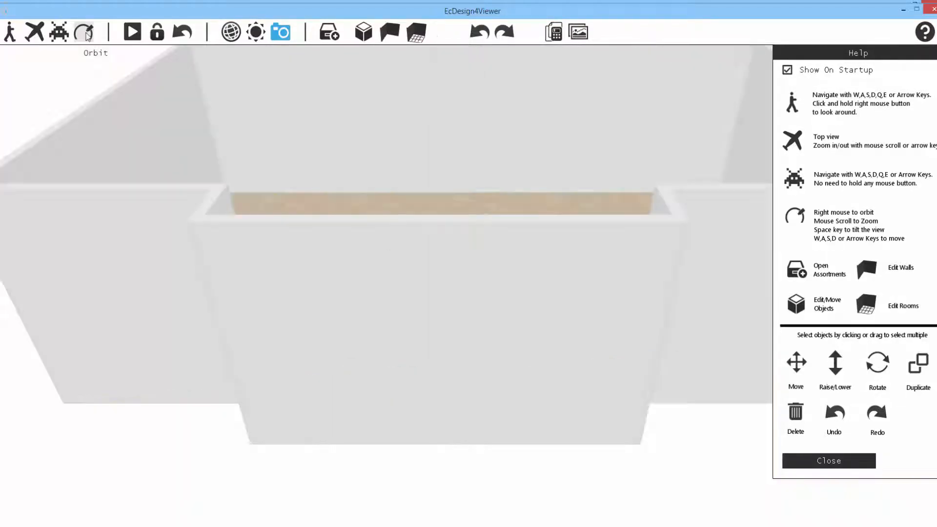
pyautogui.click(804, 460)
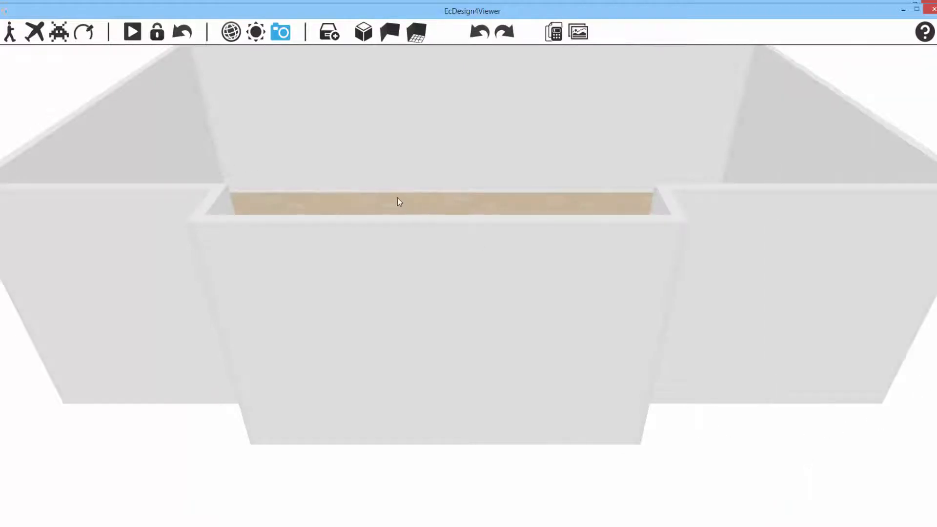
pyautogui.moveTo(400, 199); pyautogui.dragTo(507, 267)
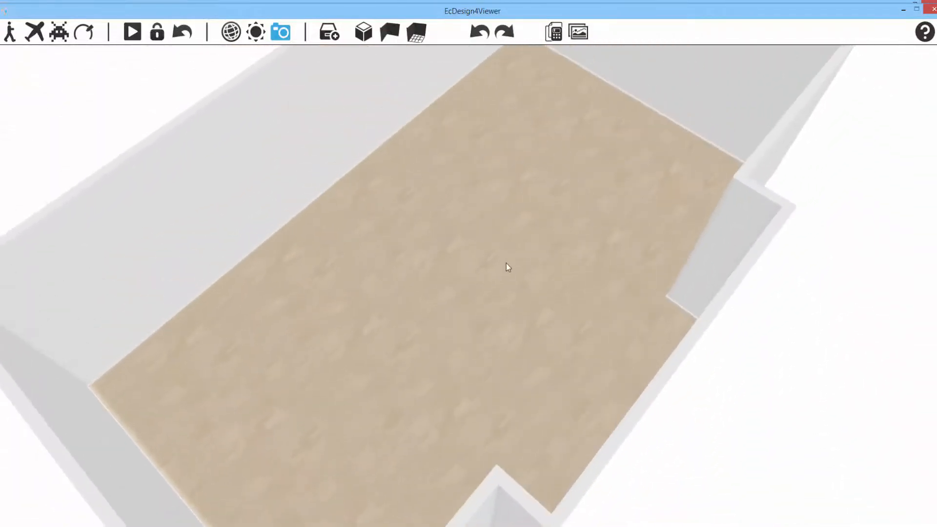
pyautogui.scroll(-8, 494, 271)
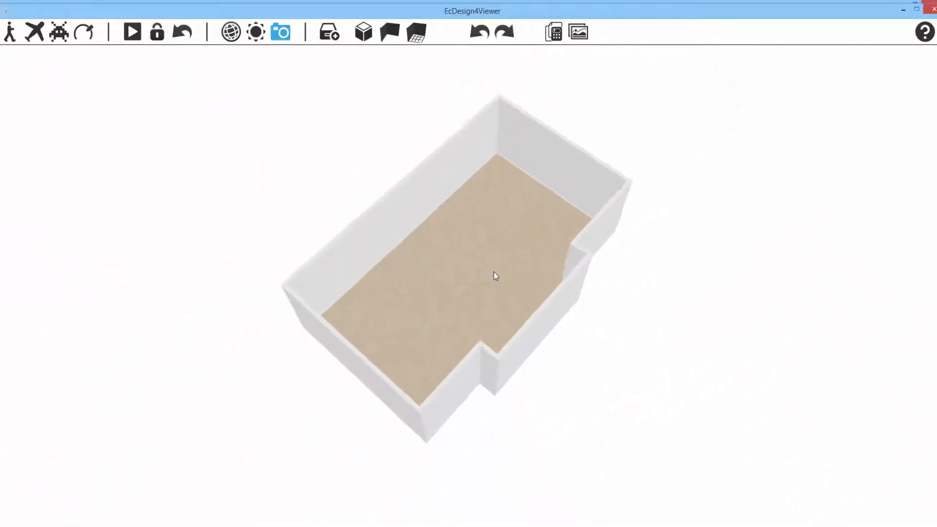
pyautogui.scroll(3, 493, 271)
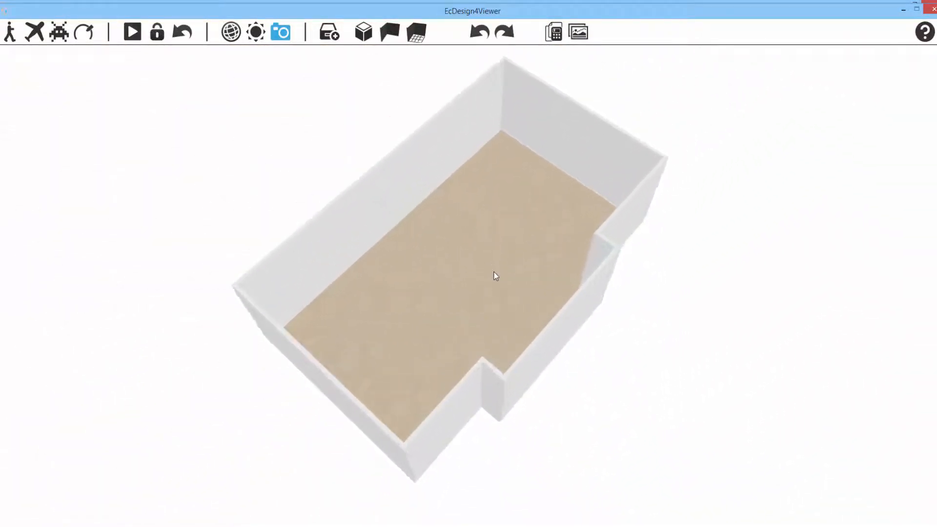
pyautogui.moveTo(492, 273); pyautogui.dragTo(303, 288)
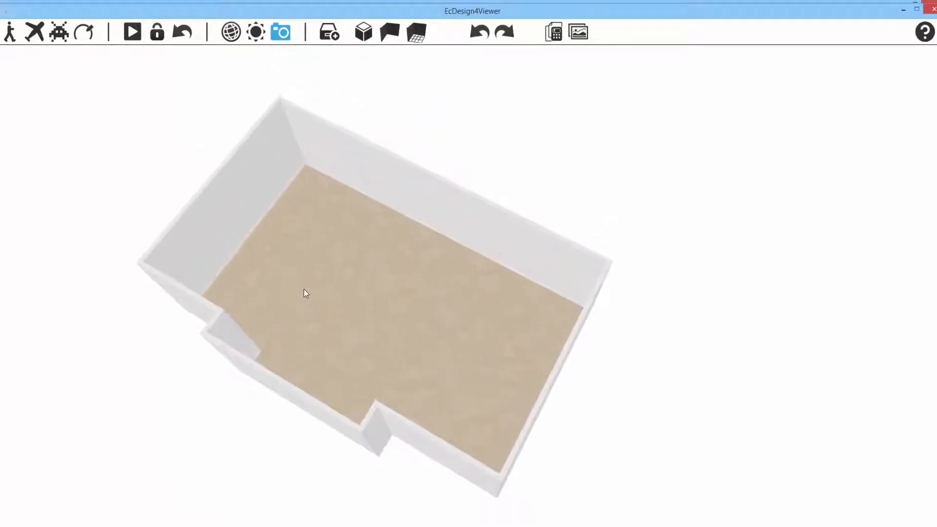
# Step: Turn off showing the viewer's help on startup, and check the setting by reopening and closing the help
pyautogui.click(925, 32)
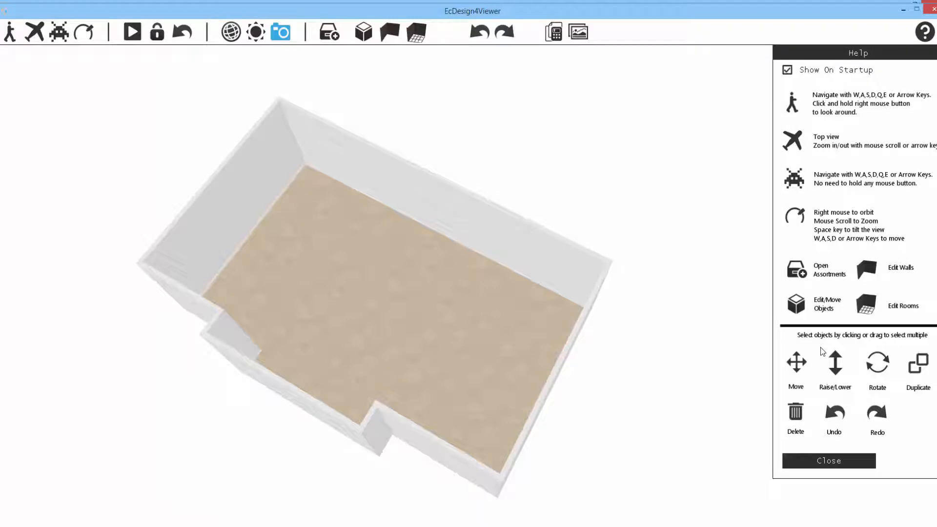
pyautogui.click(787, 71)
pyautogui.click(842, 464)
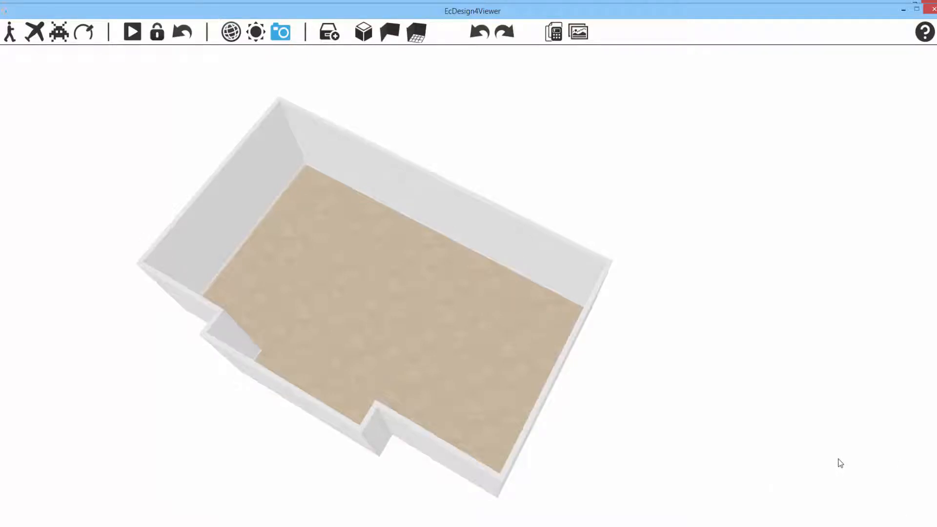
pyautogui.click(924, 33)
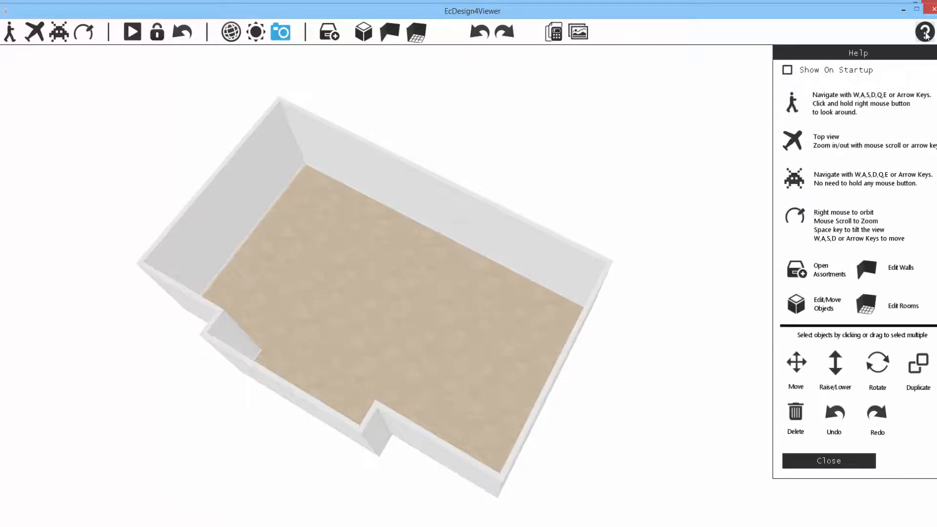
pyautogui.click(925, 33)
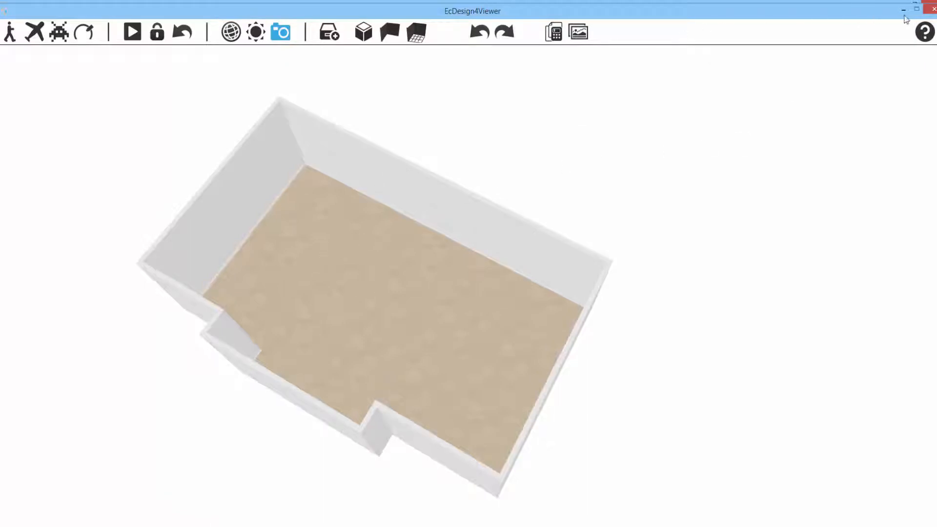
# Step: Return to the floor plan and draw a 9 by 9 room adjoining the first room's right wall
pyautogui.click(931, 10)
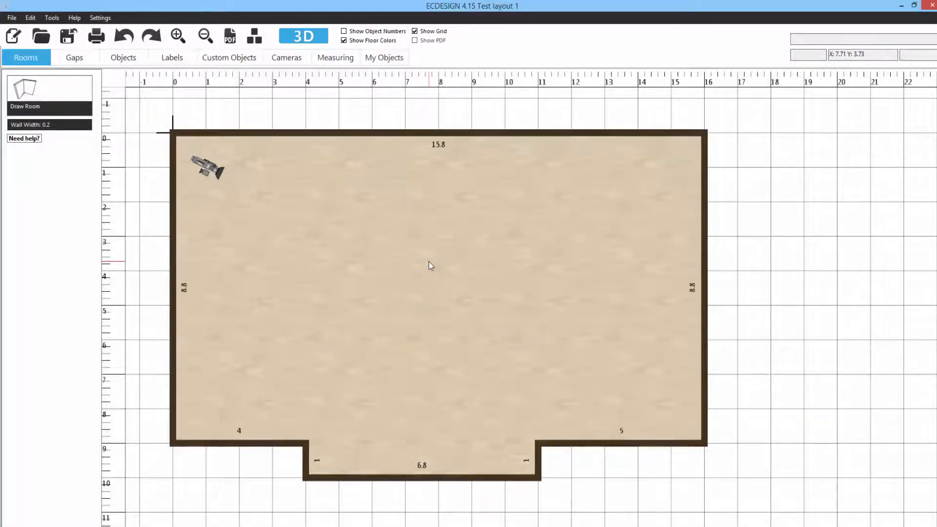
pyautogui.moveTo(494, 268); pyautogui.dragTo(281, 263, button='middle')
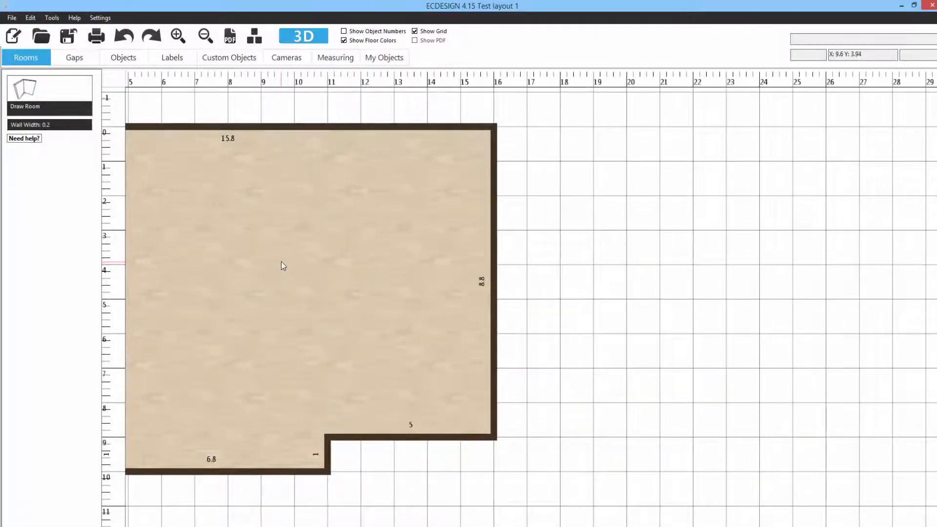
pyautogui.click(20, 94)
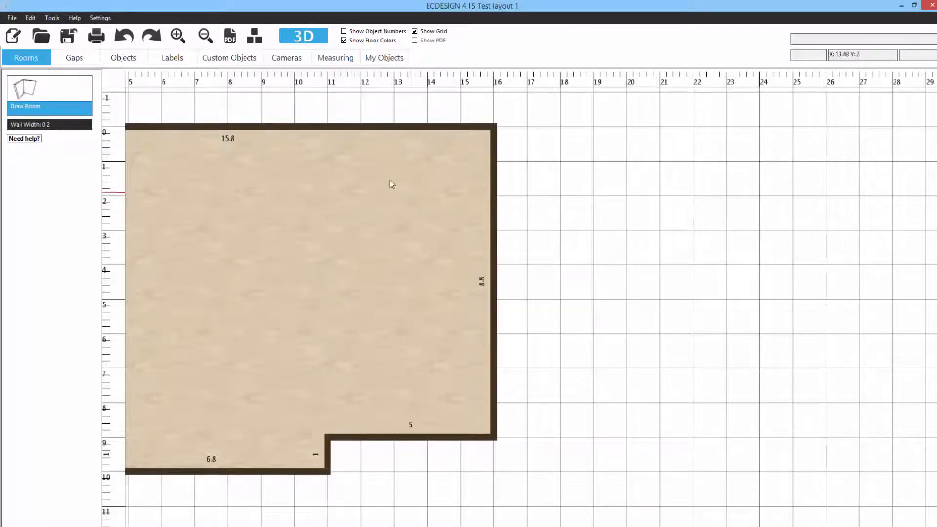
pyautogui.click(495, 130)
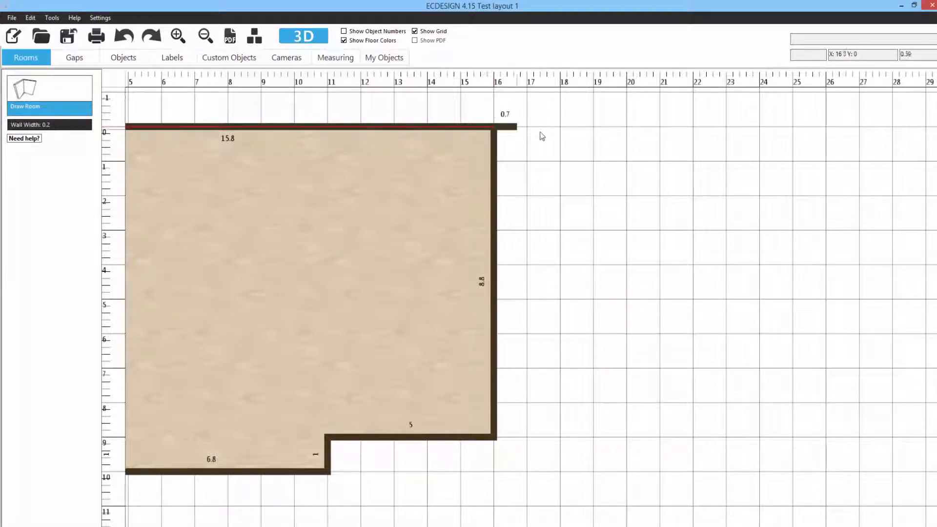
pyautogui.click(791, 128)
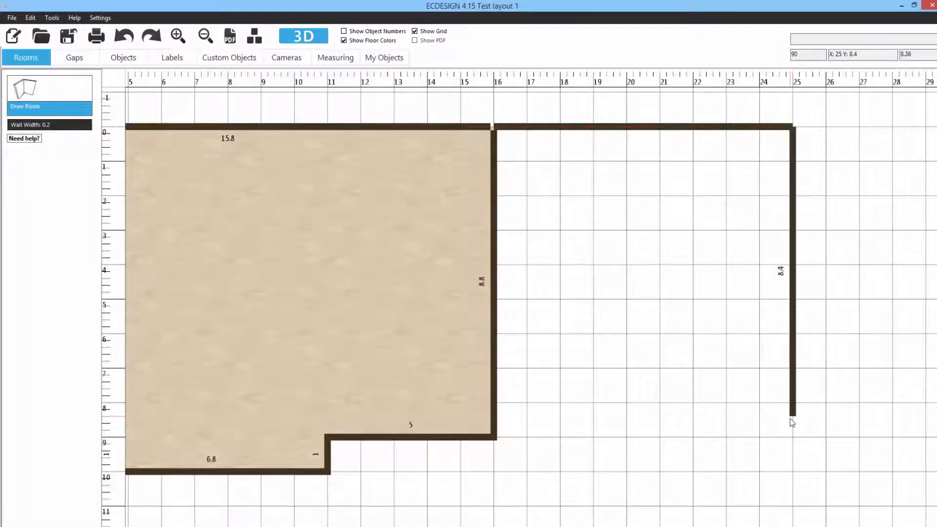
pyautogui.click(792, 437)
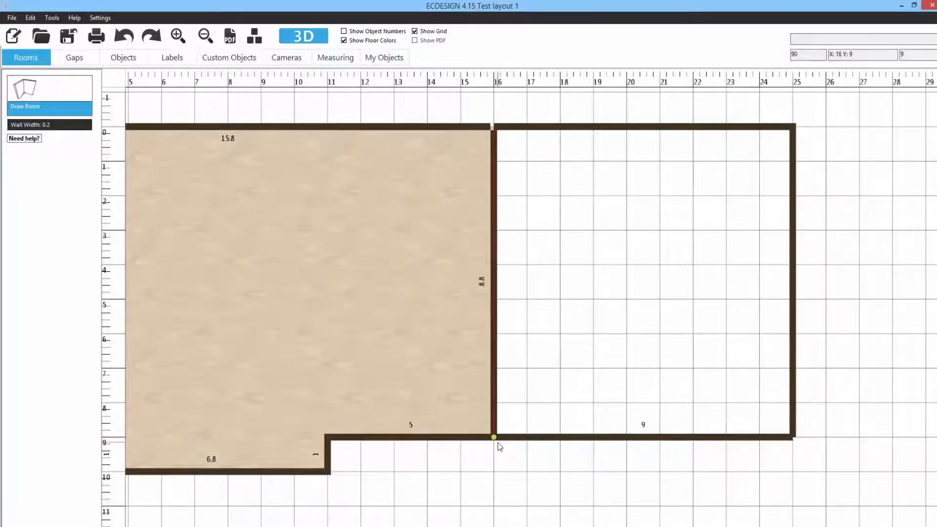
pyautogui.click(498, 443)
pyautogui.scroll(-2, 427, 330)
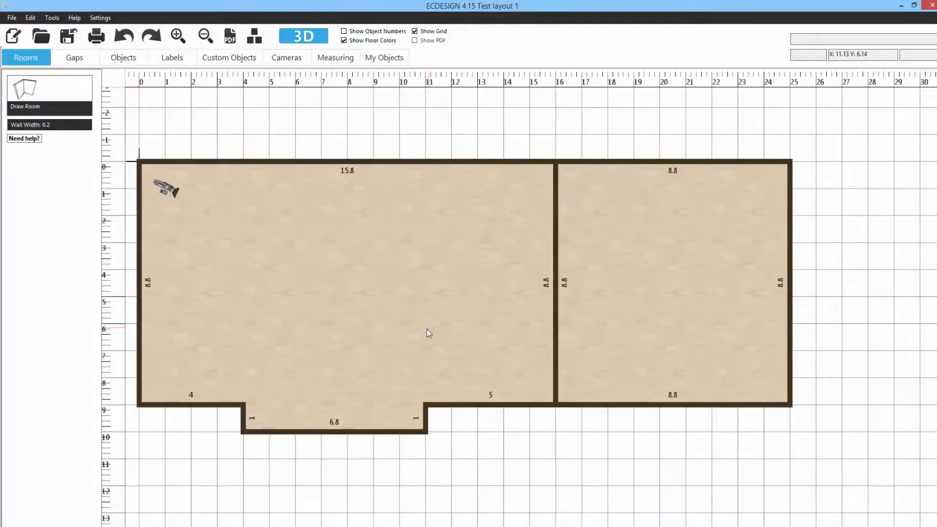
pyautogui.moveTo(413, 318); pyautogui.dragTo(414, 299, button='middle')
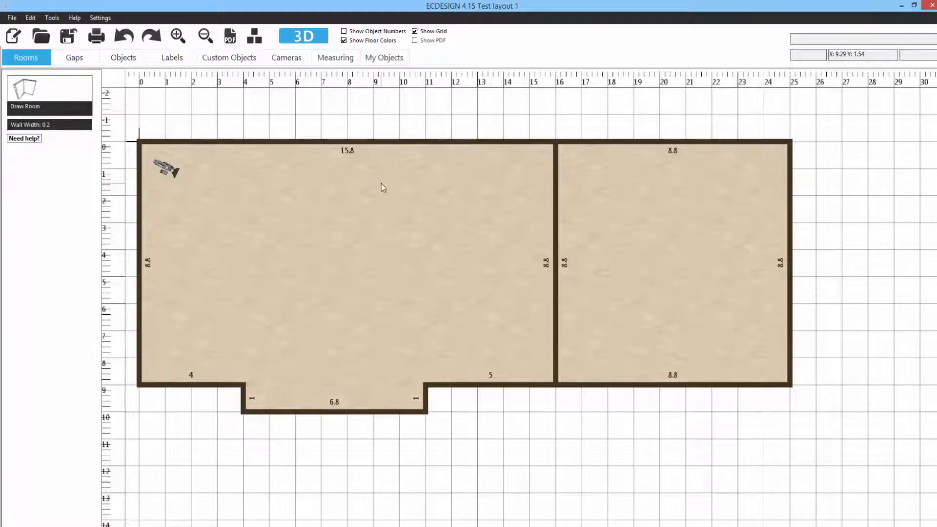
# Step: Try a ceiling height of 6 and a hidden floor on the second room, restoring the height to 4.5 and unhiding the floor
pyautogui.click(383, 218)
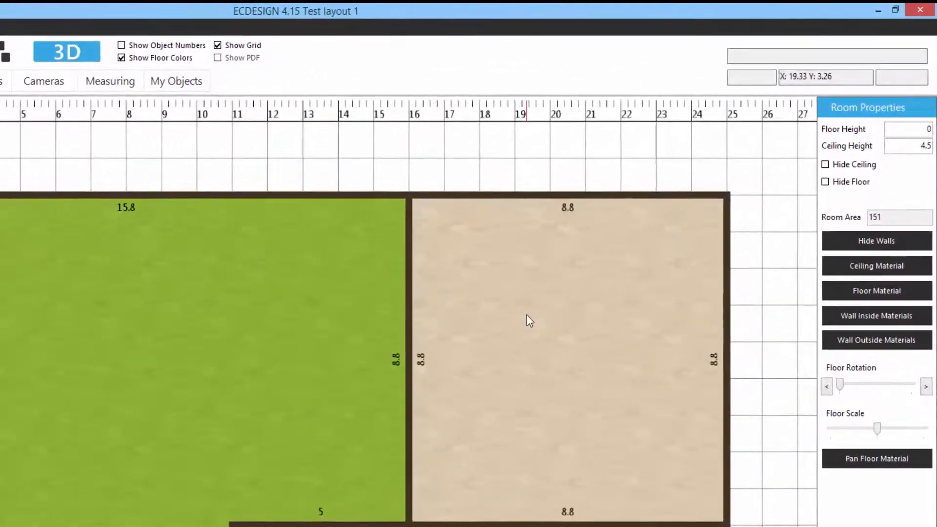
pyautogui.click(632, 234)
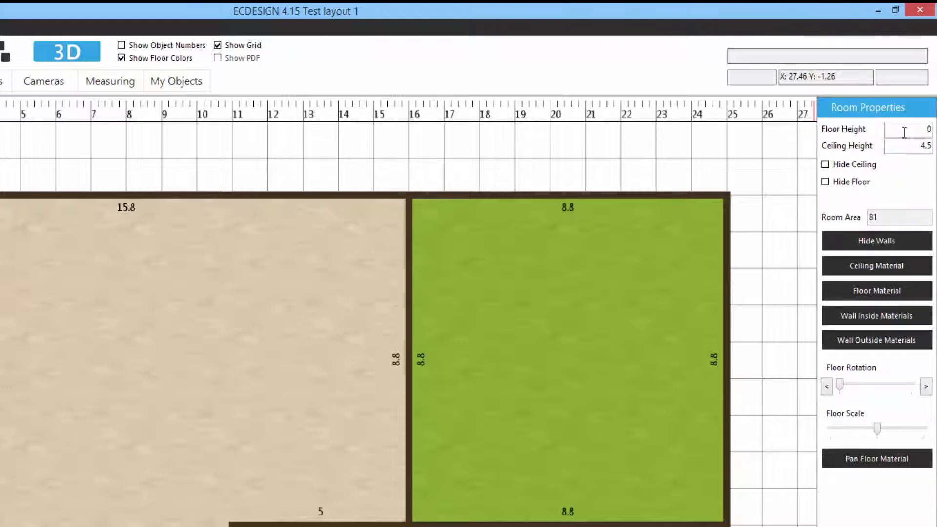
pyautogui.moveTo(933, 132); pyautogui.dragTo(926, 141)
pyautogui.click(908, 147)
pyautogui.write('6')
pyautogui.doubleClick(930, 146)
pyautogui.write('4.5')
pyautogui.click(825, 182)
pyautogui.click(825, 182)
# Step: Compare the room areas of the second room and the larger first room
pyautogui.moveTo(874, 218); pyautogui.dragTo(855, 214)
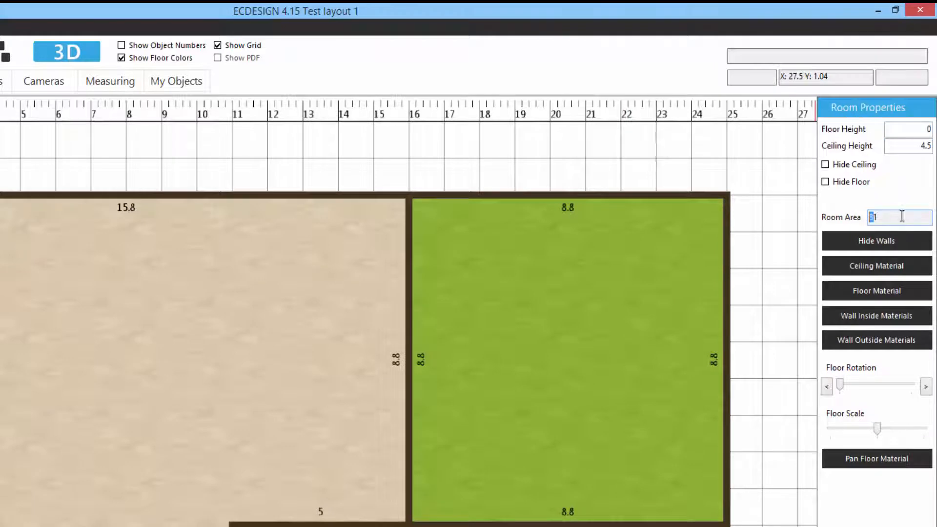
pyautogui.click(204, 282)
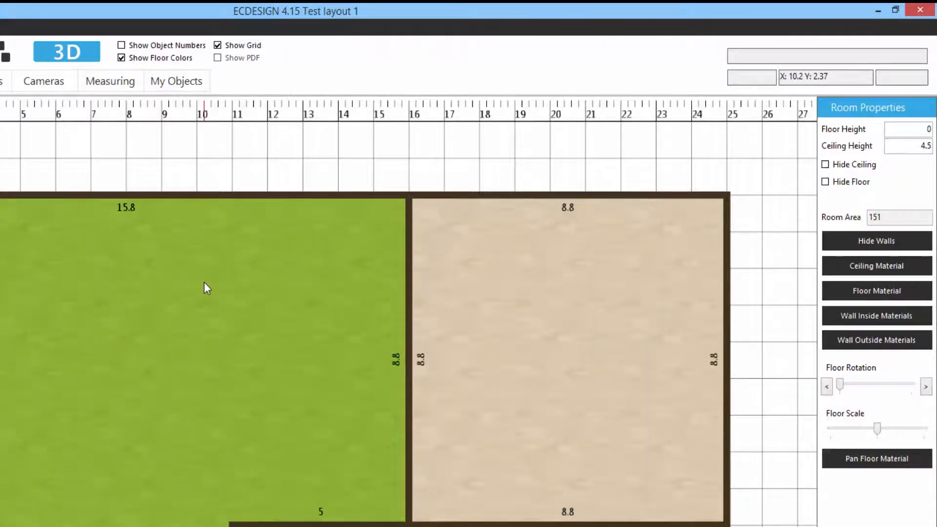
pyautogui.click(654, 262)
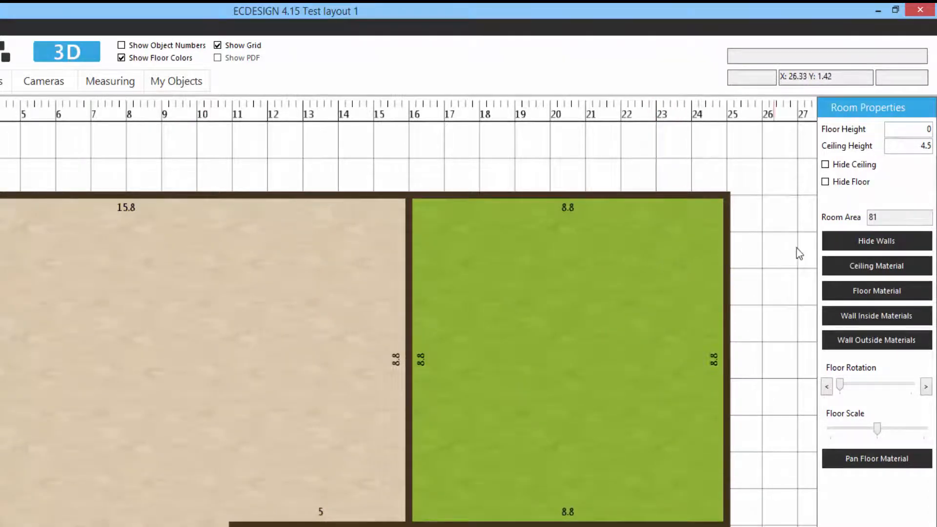
# Step: Hide and unhide the second room's walls, and look through its standard ceiling materials without applying one
pyautogui.click(851, 246)
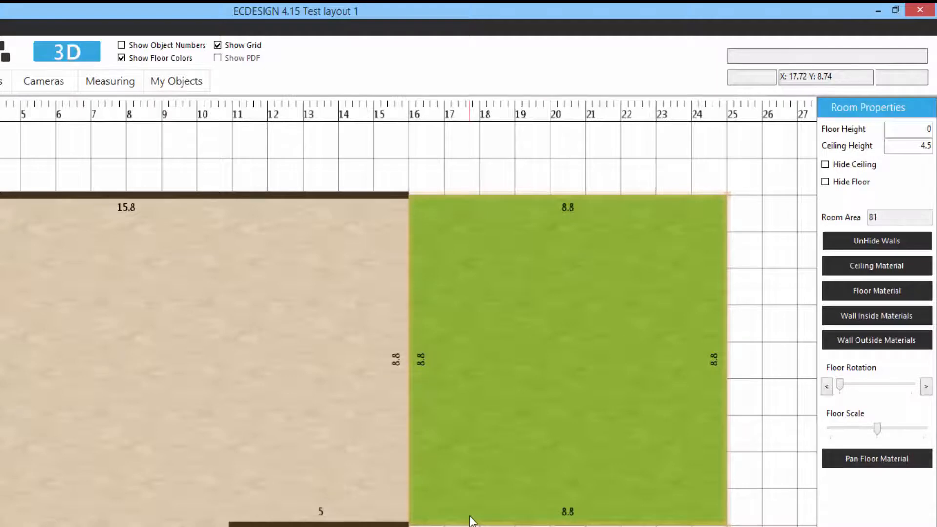
pyautogui.click(854, 241)
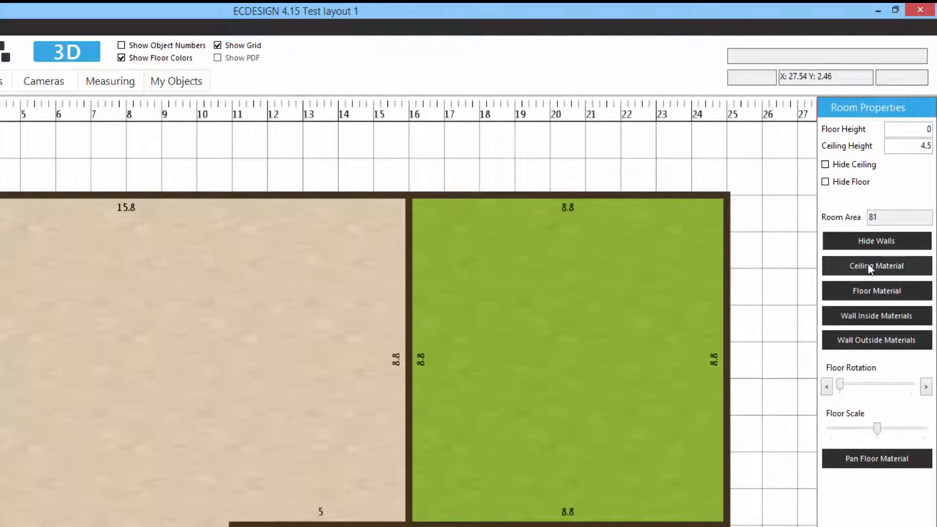
pyautogui.click(868, 266)
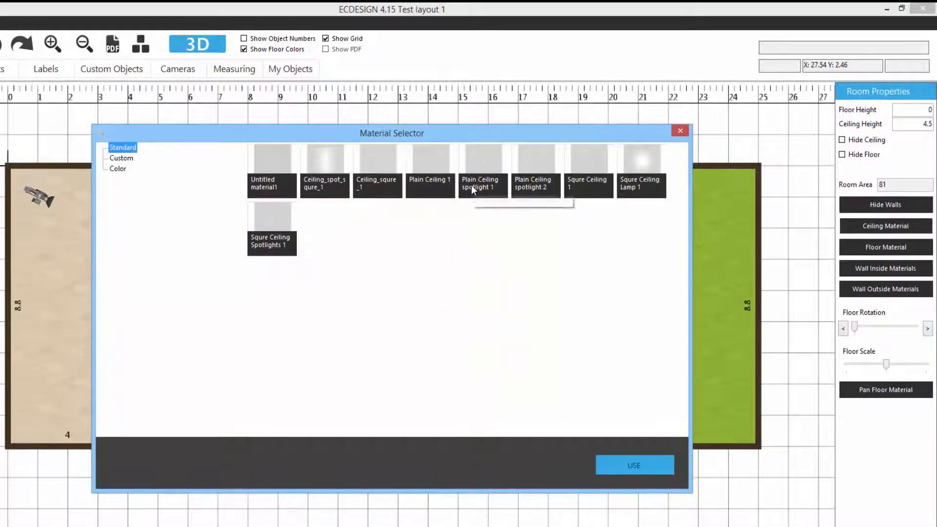
pyautogui.click(679, 131)
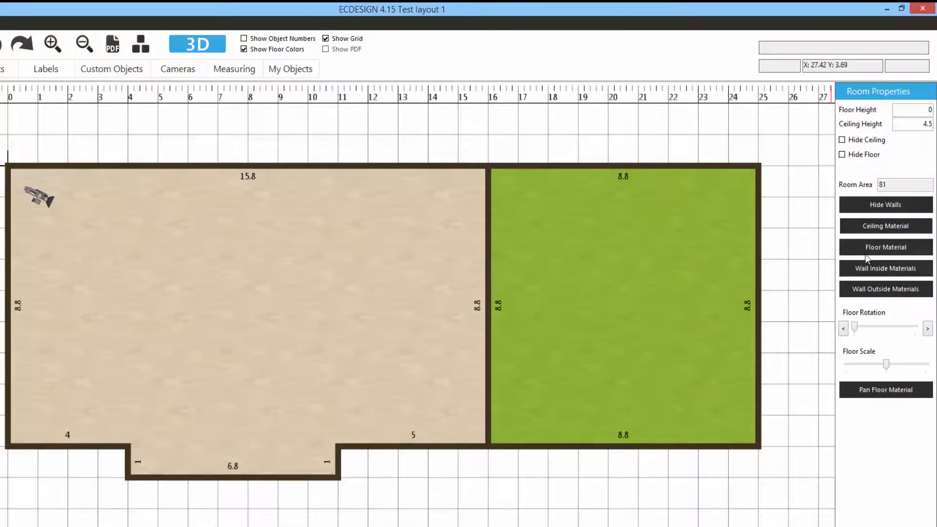
# Step: Apply the plain dark grey colour as the second room's floor material and deselect the room
pyautogui.click(867, 250)
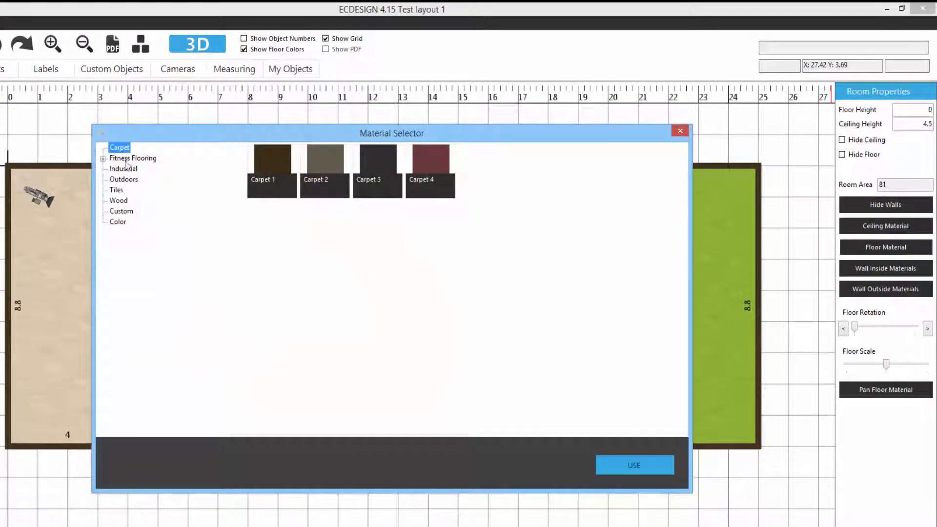
pyautogui.click(118, 222)
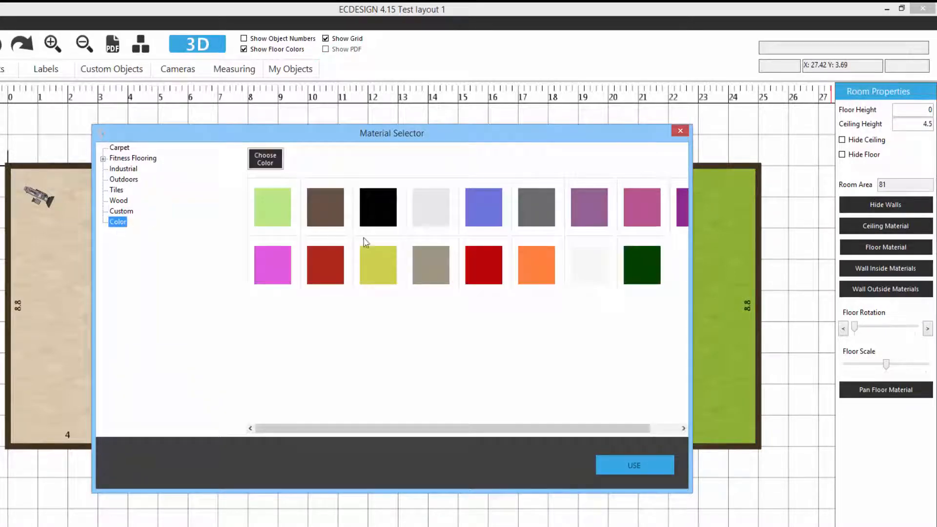
pyautogui.click(543, 202)
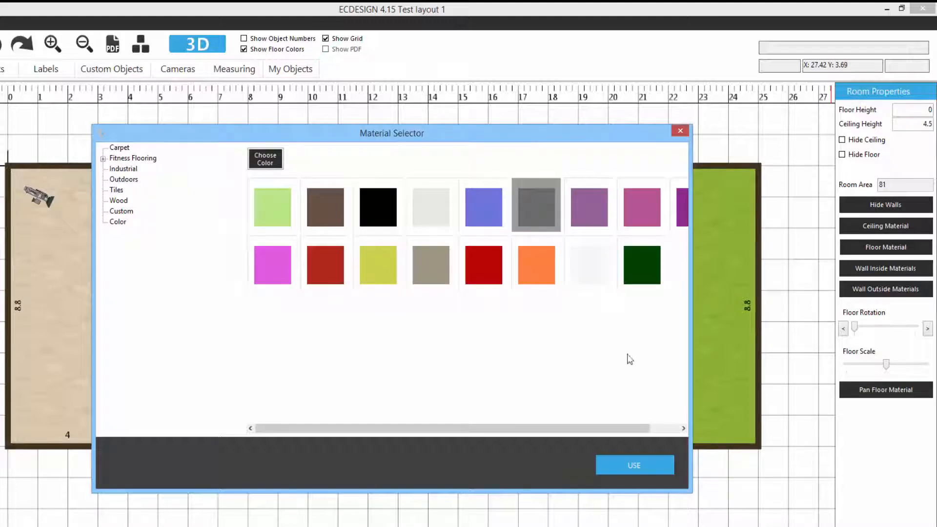
pyautogui.click(634, 464)
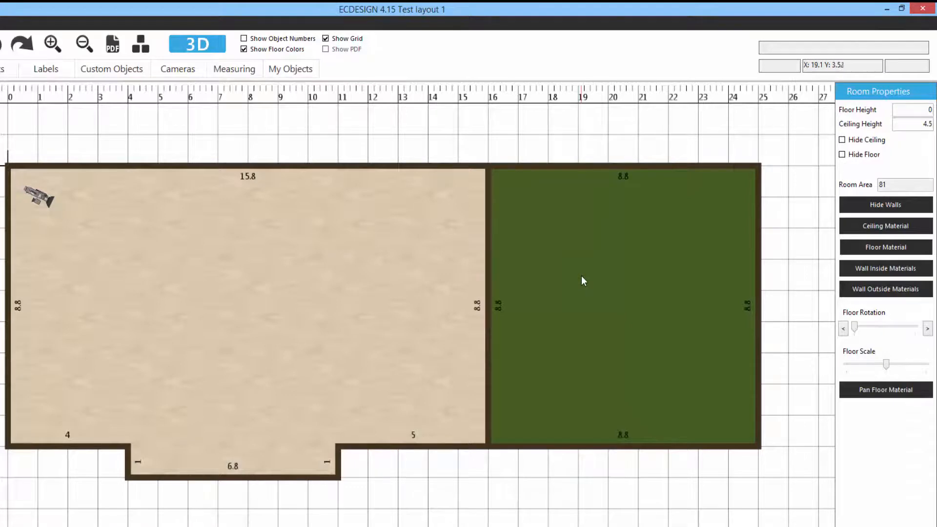
pyautogui.click(560, 145)
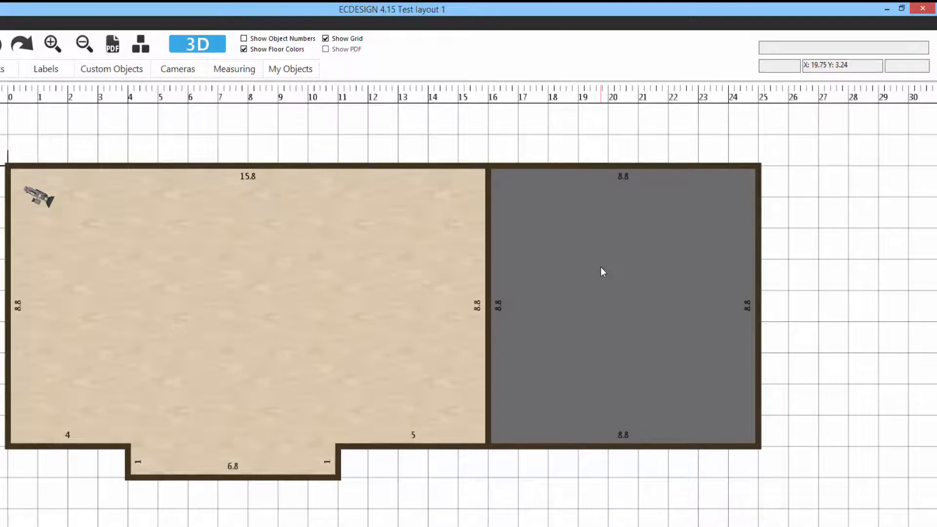
# Step: Apply the plain light green colour as the inside wall material of the second room
pyautogui.click(349, 261)
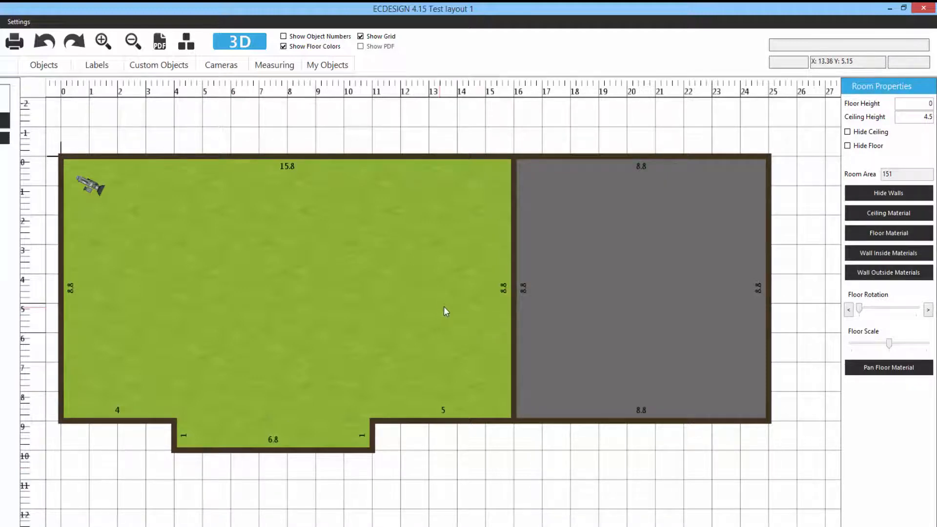
pyautogui.click(592, 266)
pyautogui.moveTo(580, 266); pyautogui.dragTo(481, 267, button='middle')
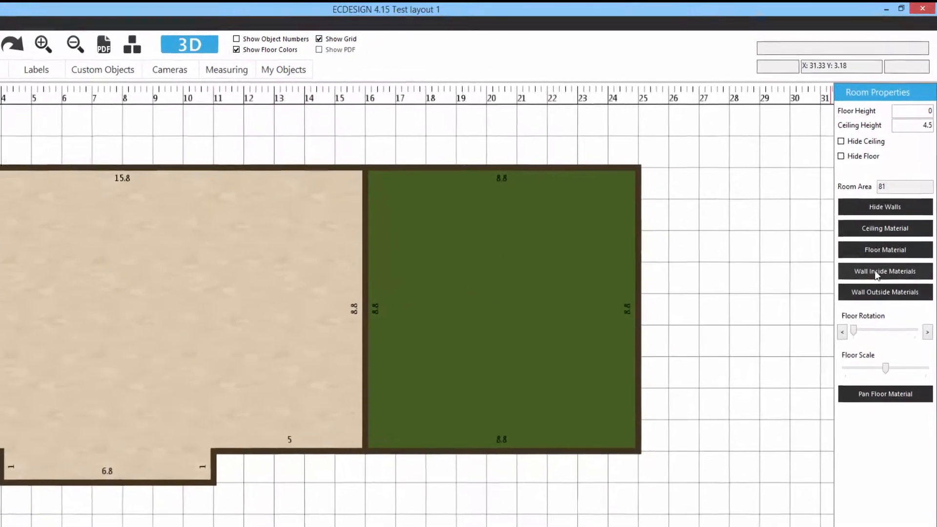
pyautogui.click(871, 290)
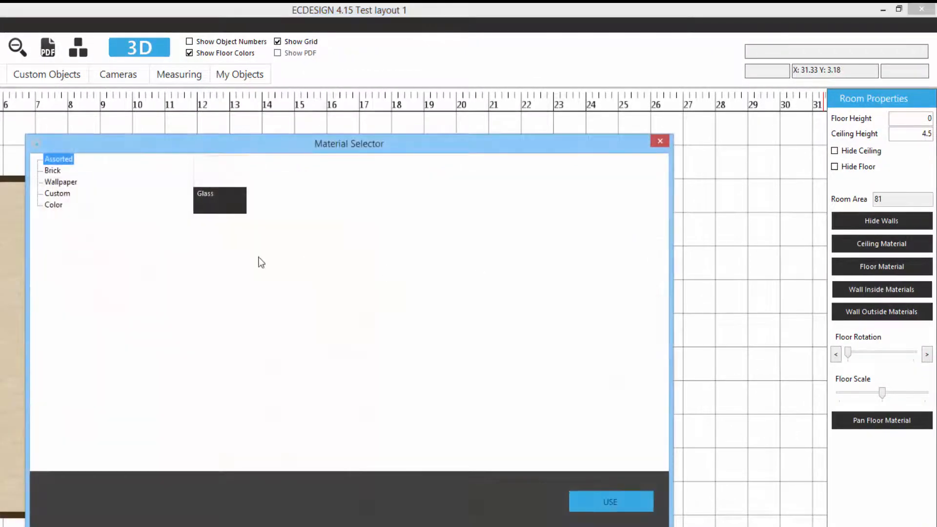
pyautogui.click(54, 204)
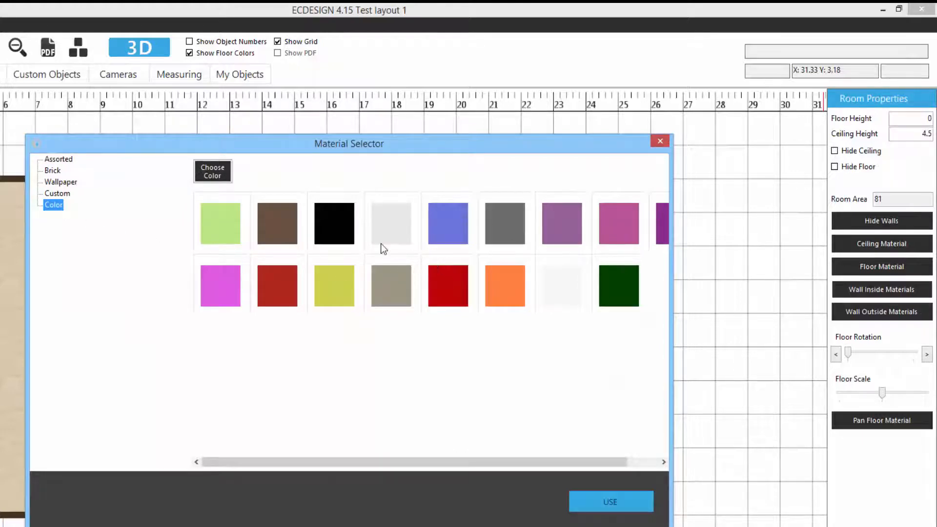
pyautogui.click(224, 224)
pyautogui.click(595, 501)
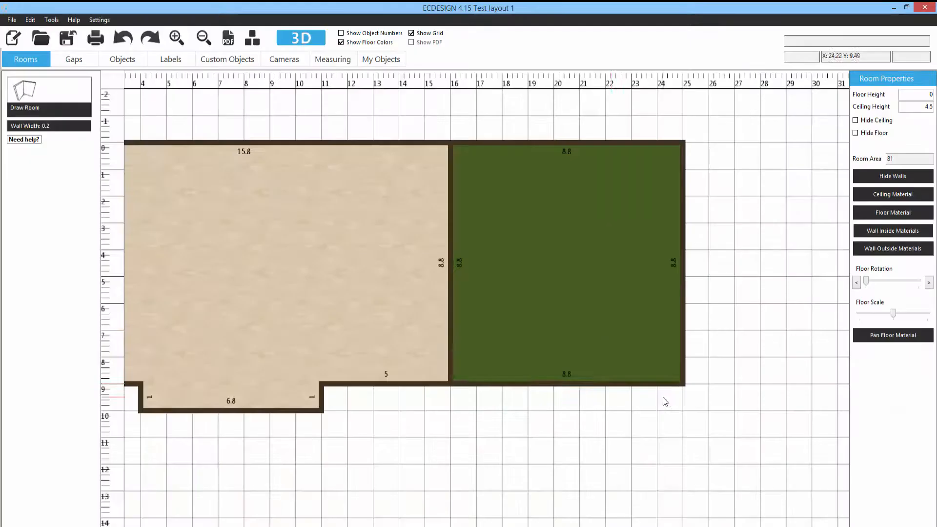
# Step: View the layout in 3D from outside, examine both rooms' walls from above, and return to the floor plan
pyautogui.click(302, 40)
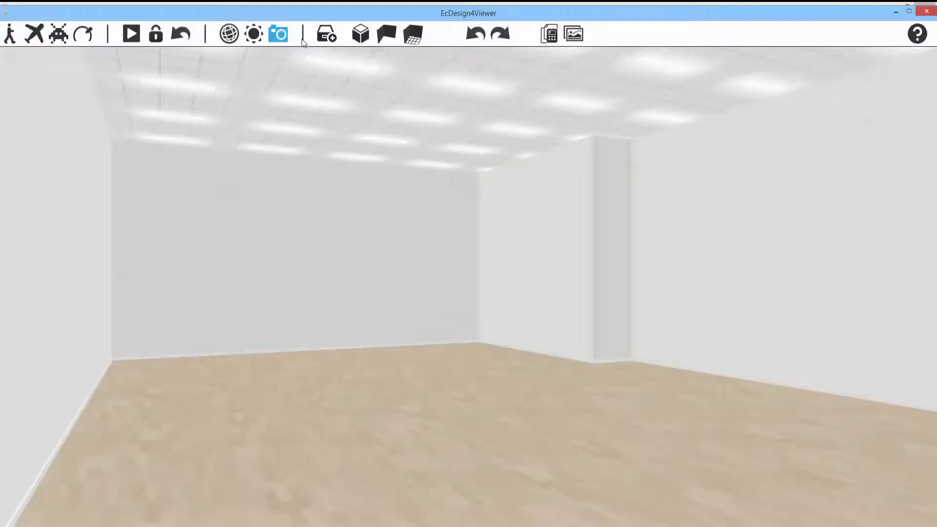
pyautogui.click(82, 38)
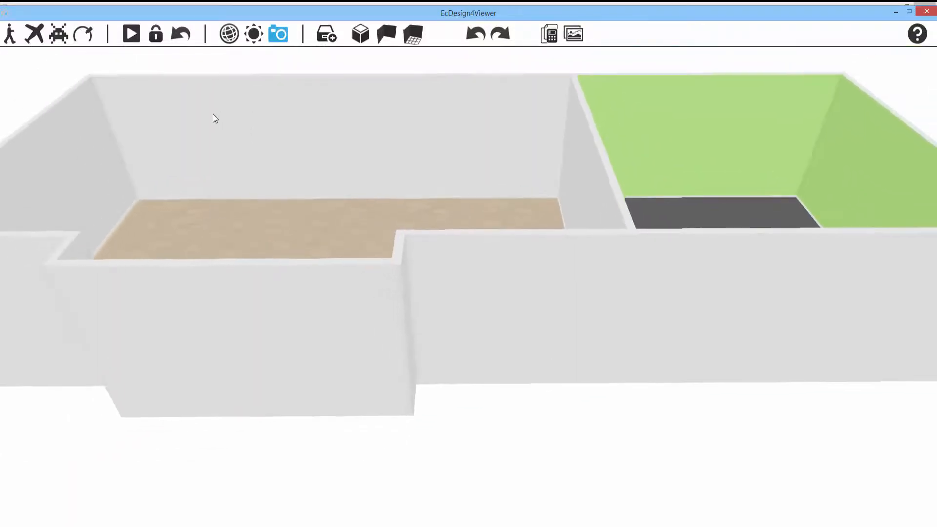
pyautogui.moveTo(407, 171); pyautogui.dragTo(381, 201)
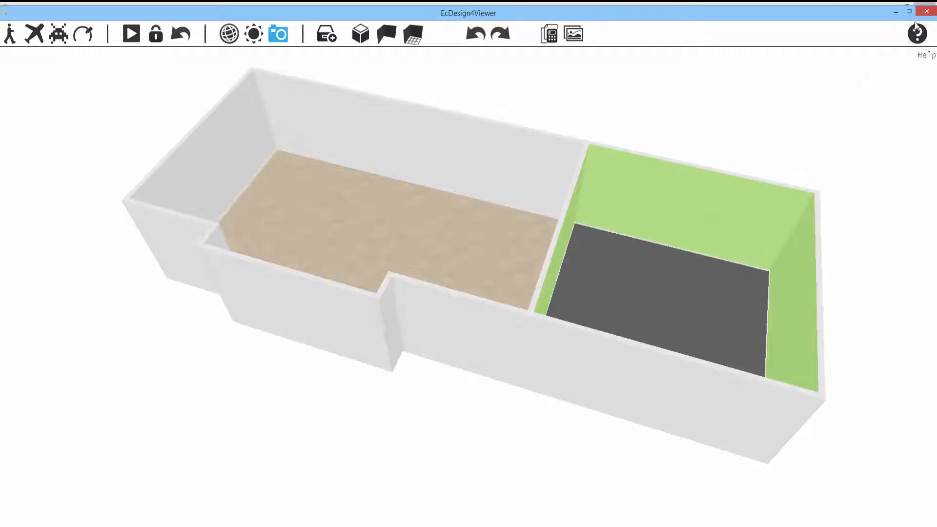
pyautogui.click(926, 12)
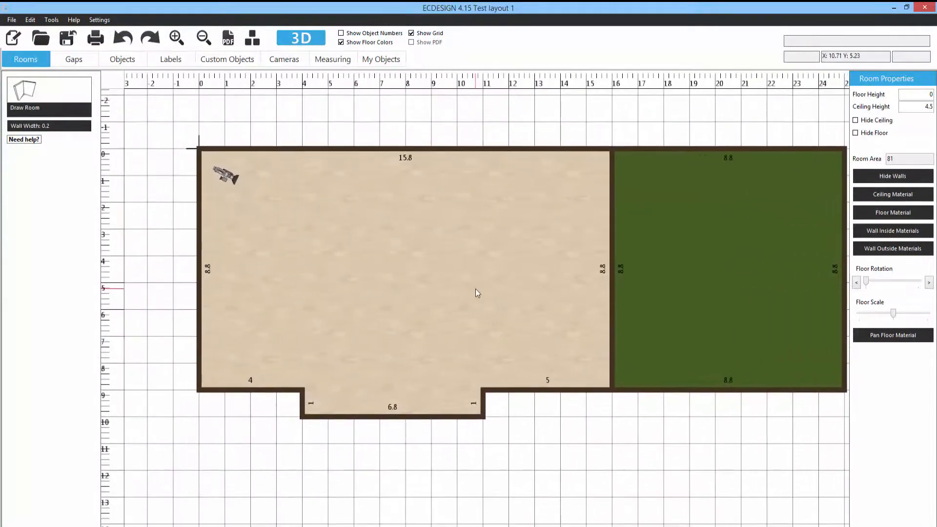
# Step: Adjust the larger room's floor rotation and floor scale, and pan its floor material within the room
pyautogui.click(403, 265)
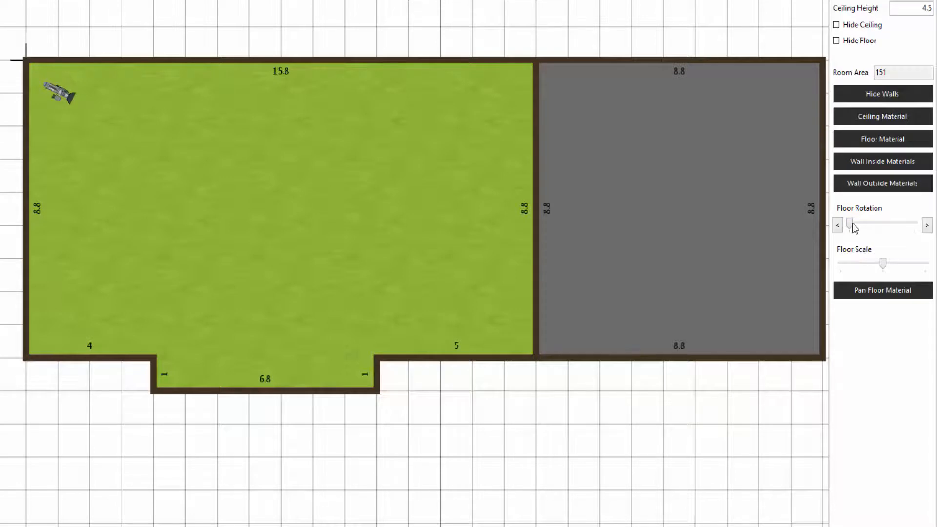
pyautogui.moveTo(853, 227)
pyautogui.mouseDown()
pyautogui.moveTo(895, 227)
pyautogui.moveTo(839, 222)
pyautogui.mouseUp()
pyautogui.moveTo(886, 267)
pyautogui.mouseDown()
pyautogui.moveTo(854, 267)
pyautogui.moveTo(911, 267)
pyautogui.moveTo(885, 272)
pyautogui.mouseUp()
pyautogui.click(881, 290)
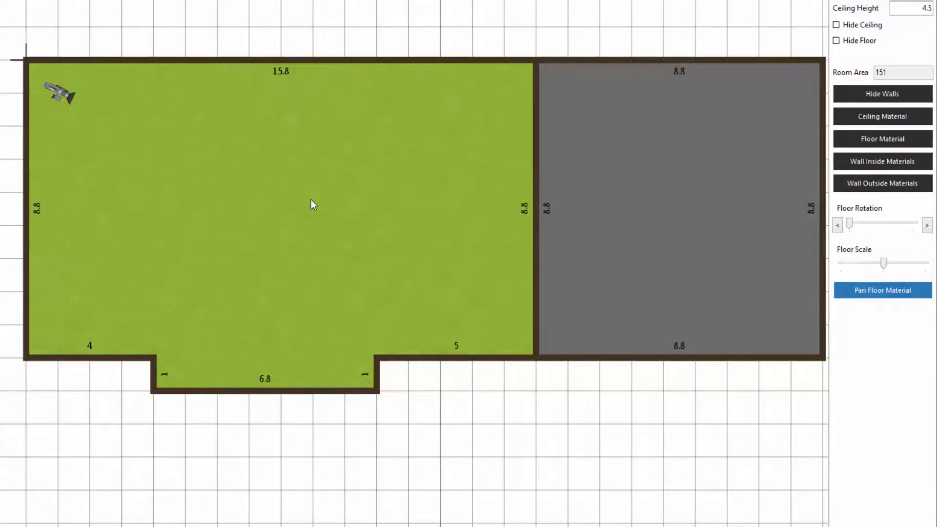
pyautogui.moveTo(311, 200); pyautogui.dragTo(319, 245)
pyautogui.click(224, 185)
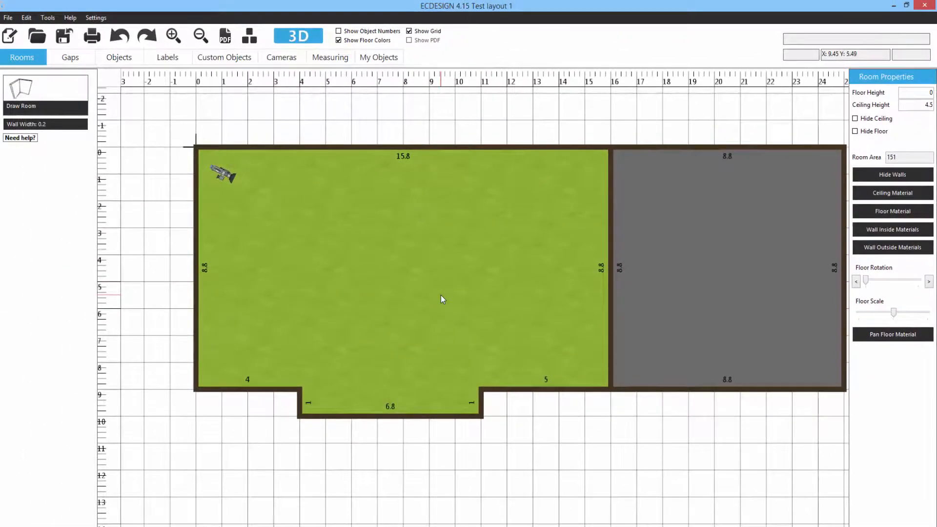
# Step: Deselect the larger room and undo the recent edits back through the drawing of the second room
pyautogui.moveTo(441, 295); pyautogui.dragTo(350, 297, button='middle')
pyautogui.scroll(-1, 350, 297)
pyautogui.scroll(-1, 350, 296)
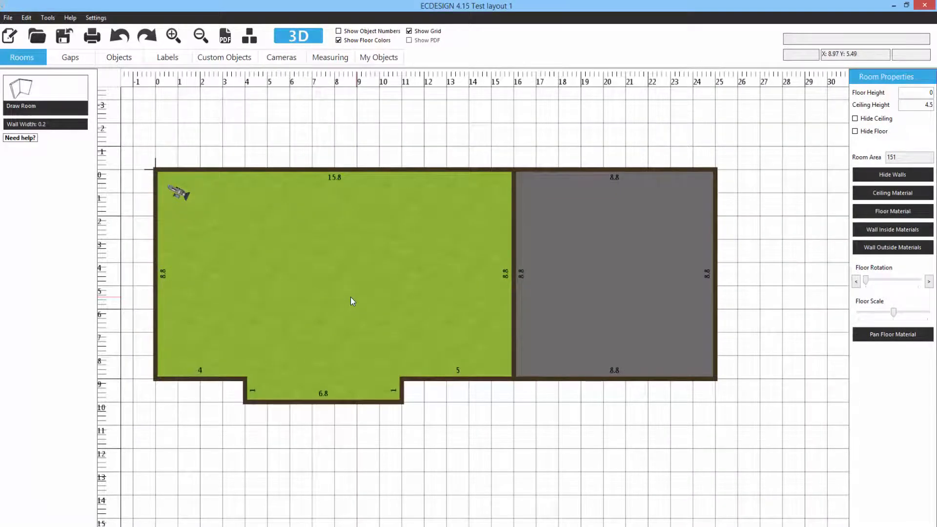
pyautogui.click(288, 150)
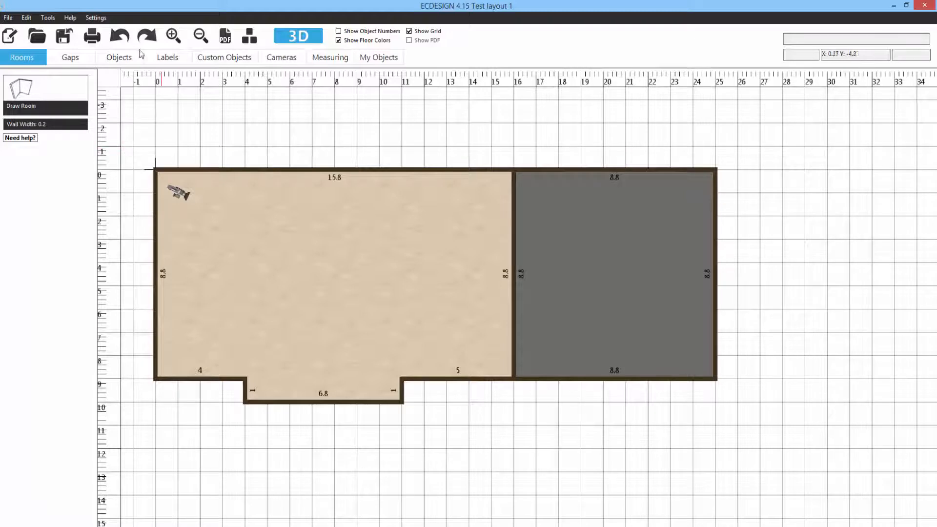
pyautogui.click(121, 43)
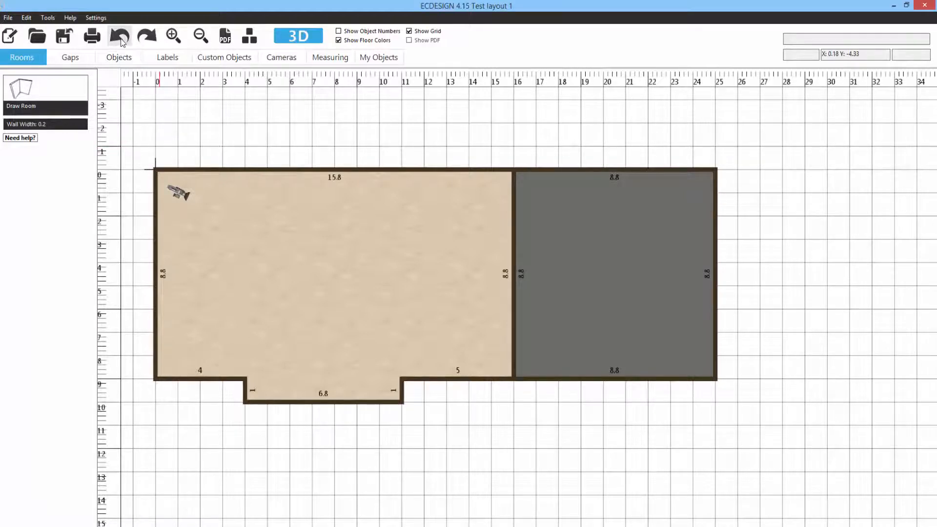
pyautogui.click(121, 42)
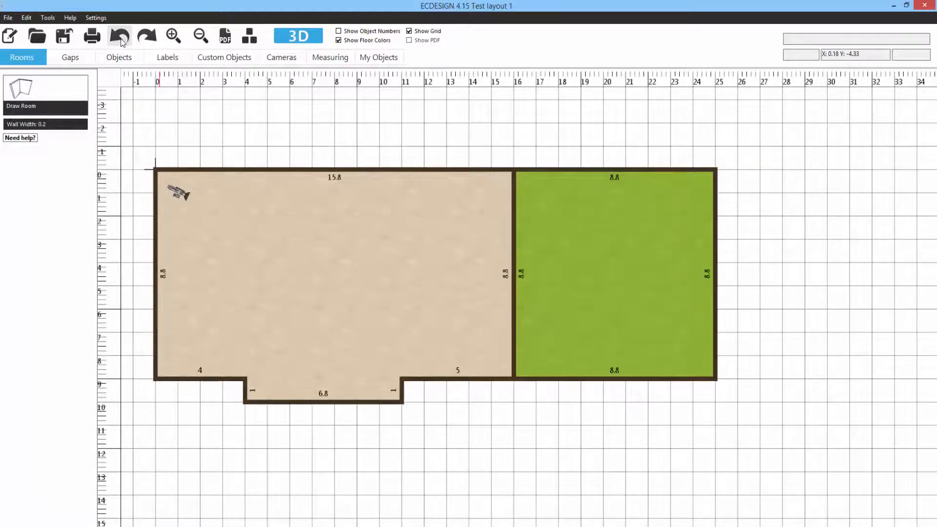
pyautogui.click(121, 42)
pyautogui.click(122, 43)
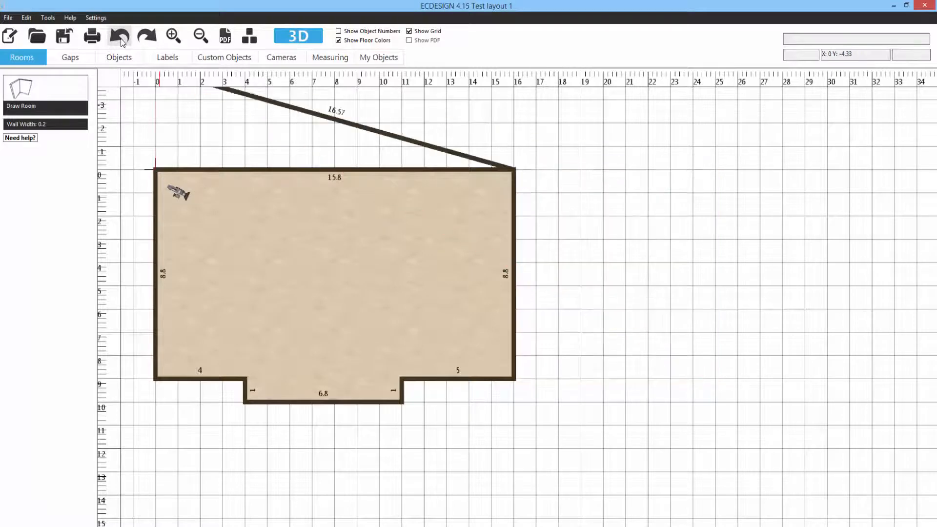
# Step: Redo the undone edits until the second room has its walls and dark grey floor back
pyautogui.click(147, 37)
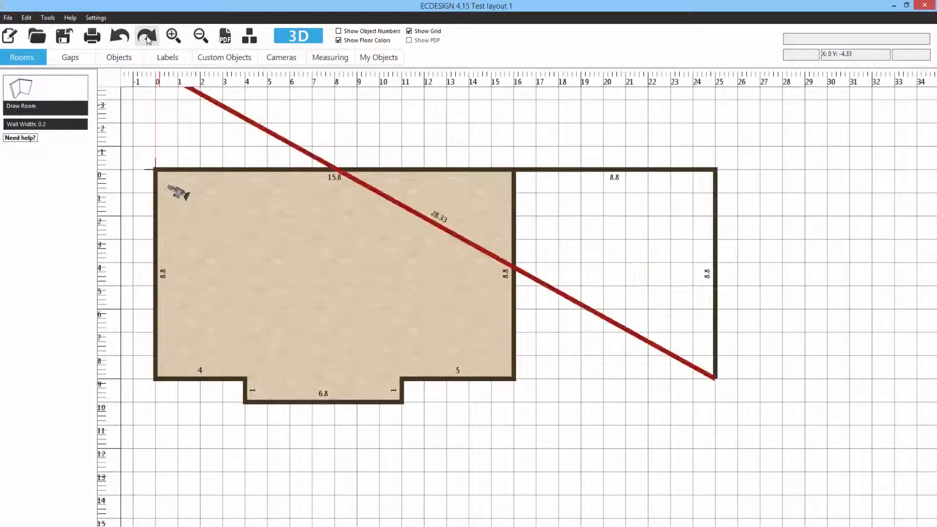
pyautogui.click(147, 36)
pyautogui.click(147, 36)
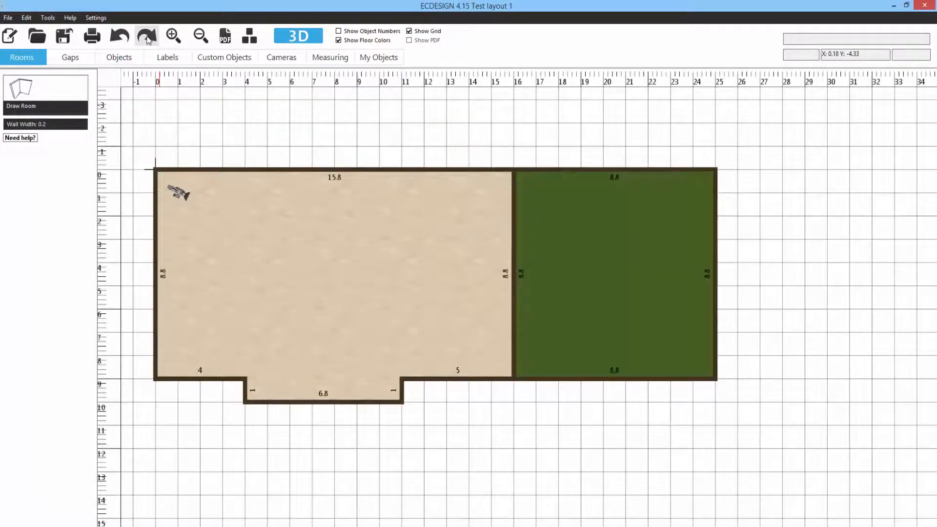
pyautogui.click(147, 36)
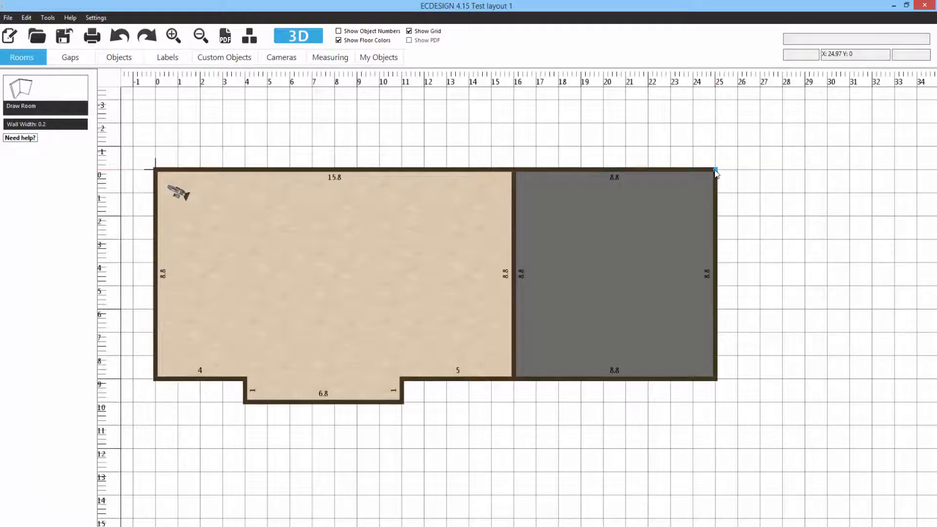
# Step: Try moving the second room's far outer wall outward to widen the room to about 14.4, and undo the move
pyautogui.moveTo(715, 171); pyautogui.dragTo(715, 169)
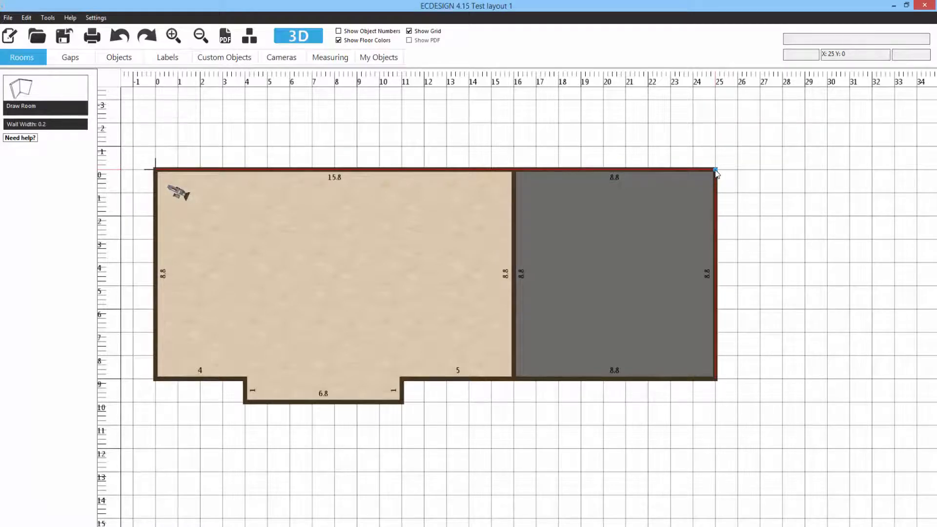
pyautogui.moveTo(715, 170)
pyautogui.mouseDown()
pyautogui.moveTo(622, 172)
pyautogui.moveTo(715, 170)
pyautogui.mouseUp()
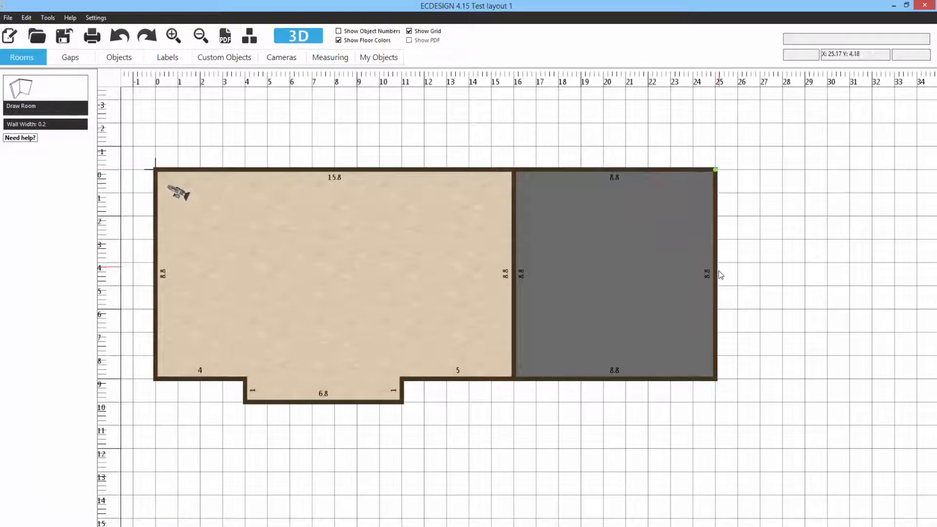
pyautogui.moveTo(716, 278); pyautogui.dragTo(838, 279)
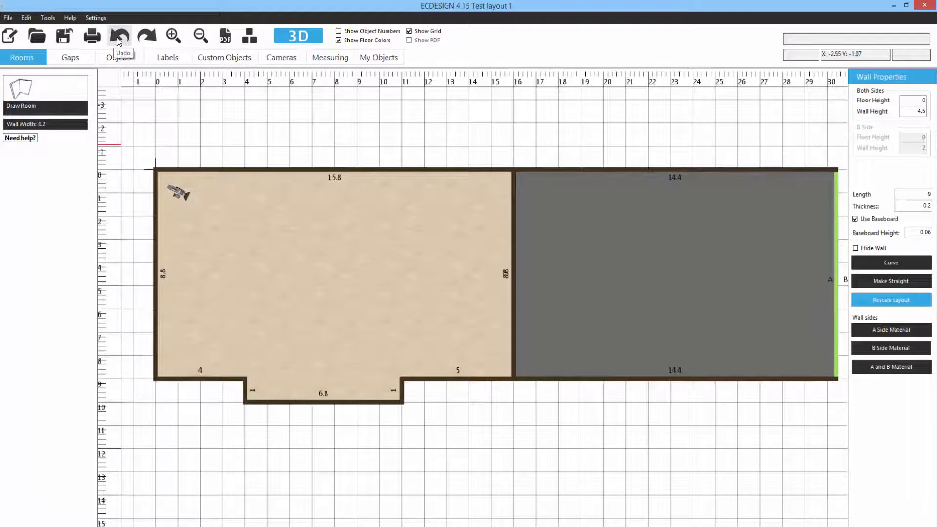
pyautogui.click(118, 37)
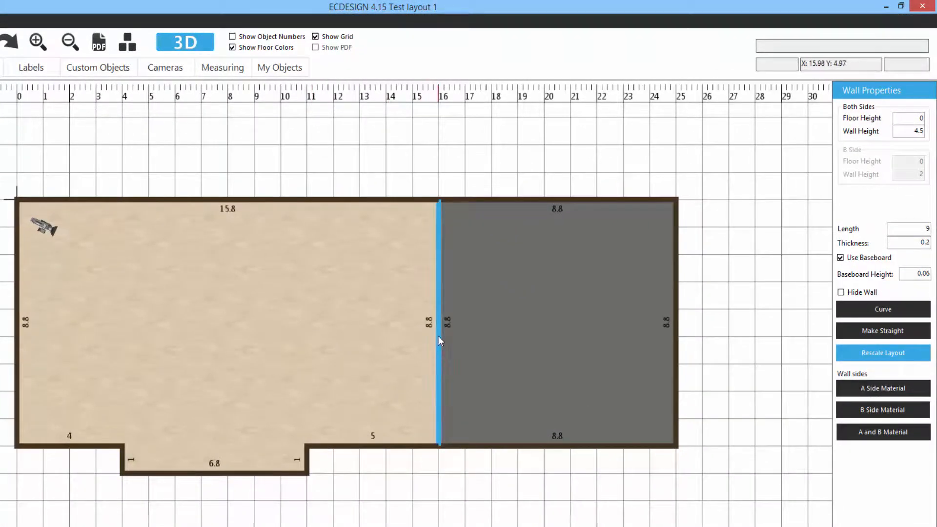
# Step: Set the thickness of the dividing wall between the two rooms to 0.4
pyautogui.click(439, 287)
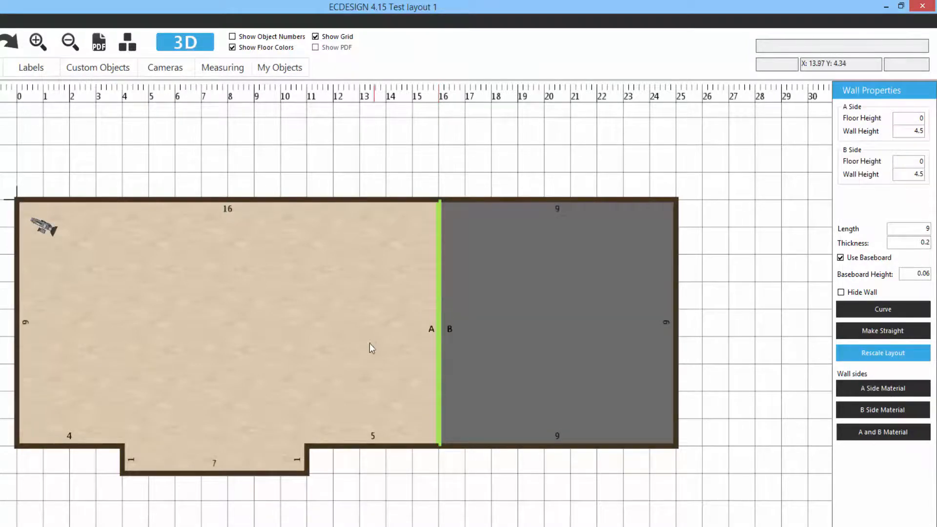
pyautogui.scroll(3, 369, 349)
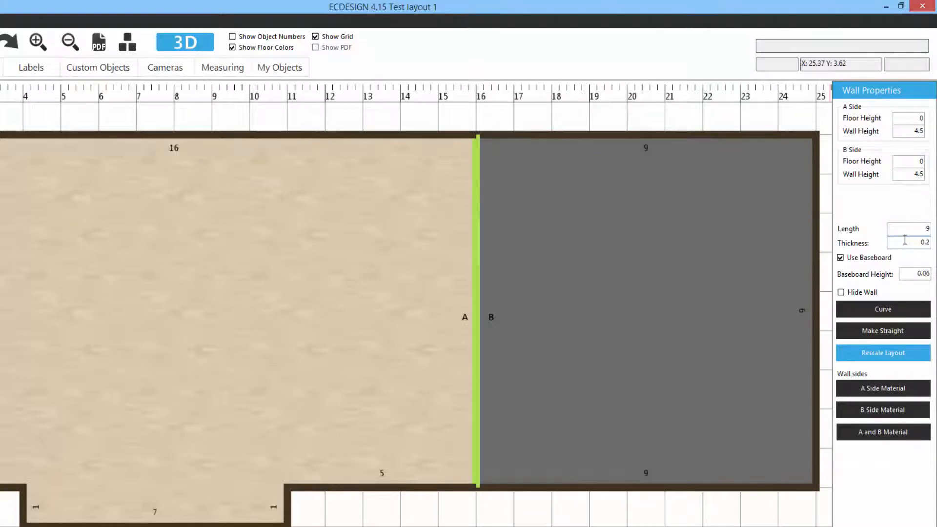
pyautogui.moveTo(907, 241); pyautogui.dragTo(933, 242)
pyautogui.write('0.4')
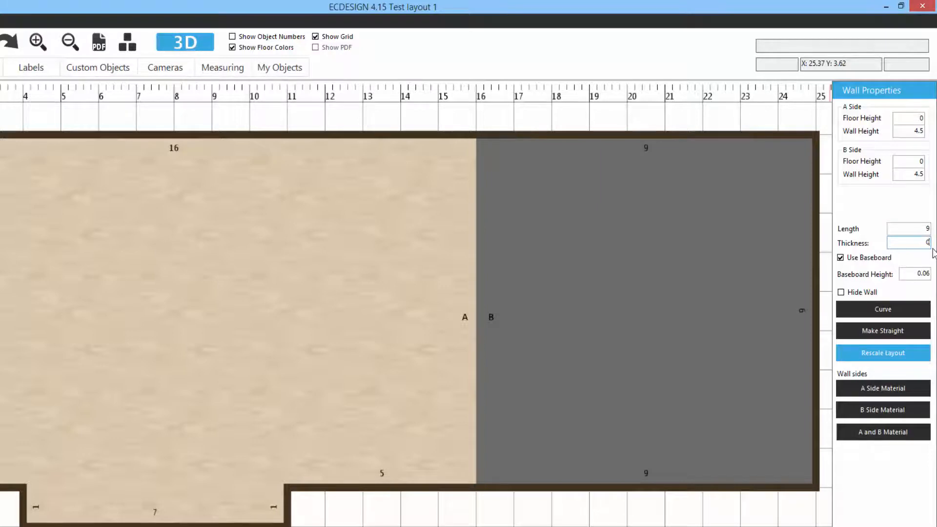
pyautogui.press('Return')
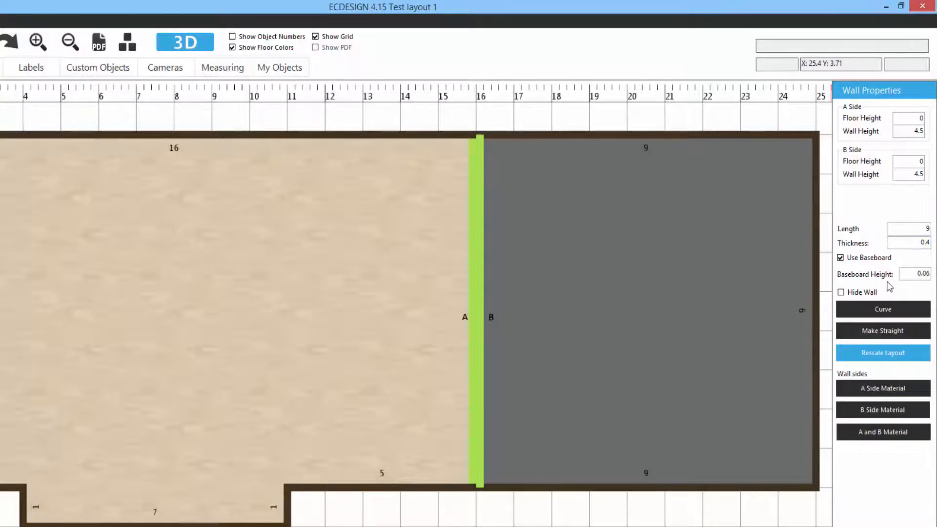
# Step: Hide the dividing wall between the two rooms and deselect it
pyautogui.doubleClick(920, 273)
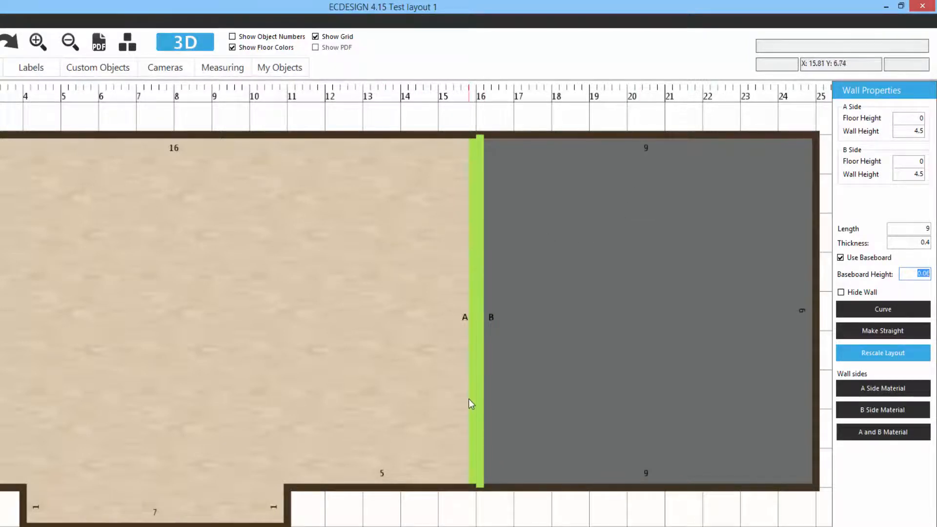
pyautogui.click(840, 292)
pyautogui.click(521, 518)
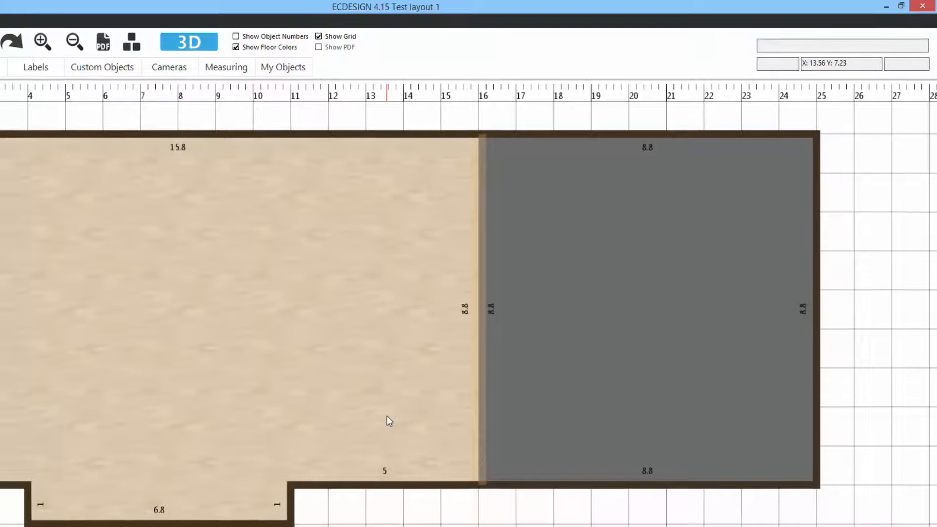
# Step: View the rooms in 3D to examine the opening at the hidden dividing wall, and return to the floor plan
pyautogui.click(195, 44)
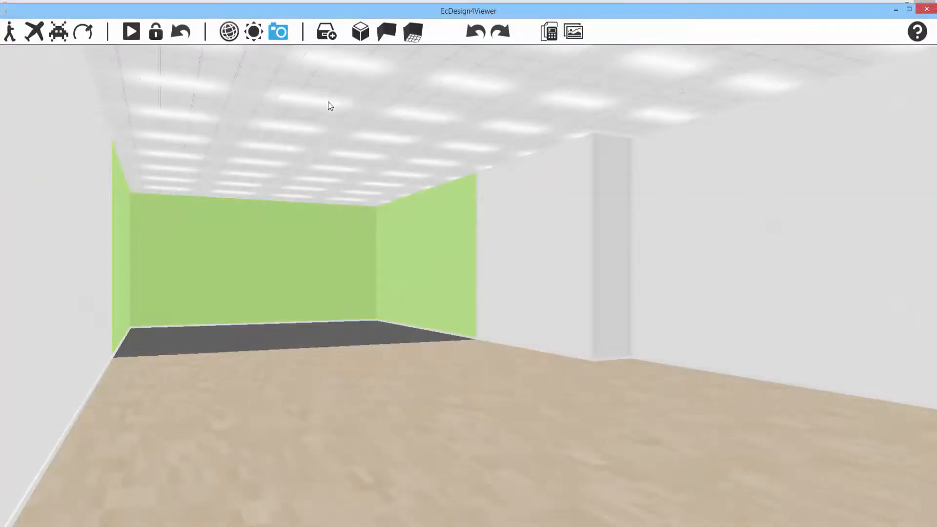
pyautogui.moveTo(324, 102); pyautogui.dragTo(267, 104)
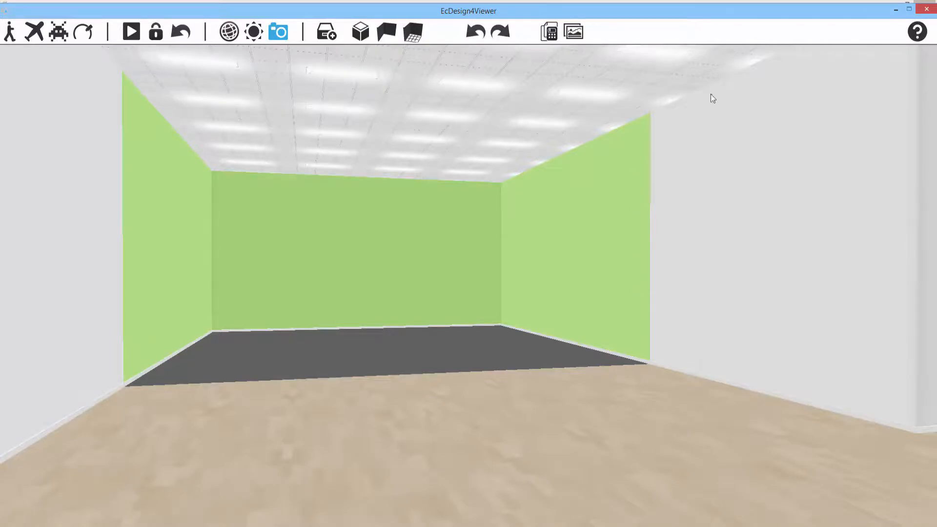
pyautogui.click(926, 9)
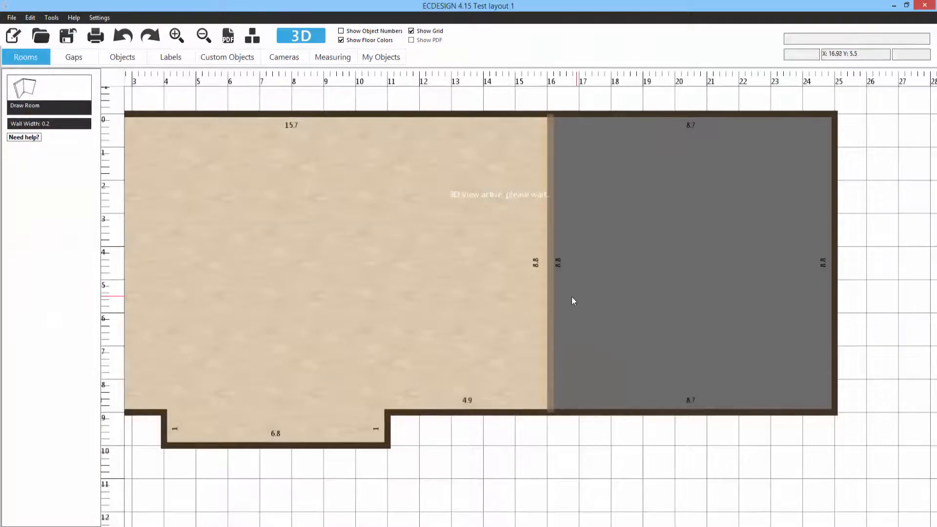
# Step: Unhide the dividing wall between the two rooms
pyautogui.click(543, 289)
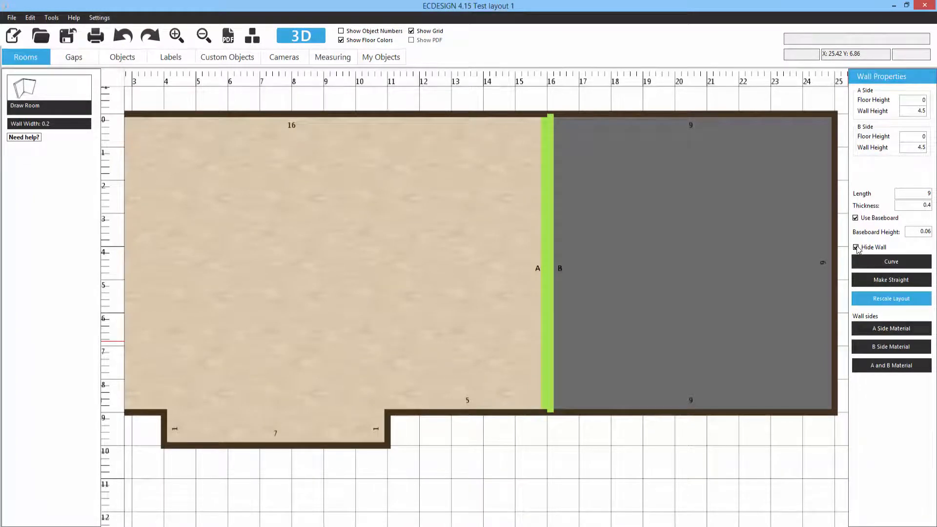
pyautogui.moveTo(789, 241); pyautogui.dragTo(466, 248, button='middle')
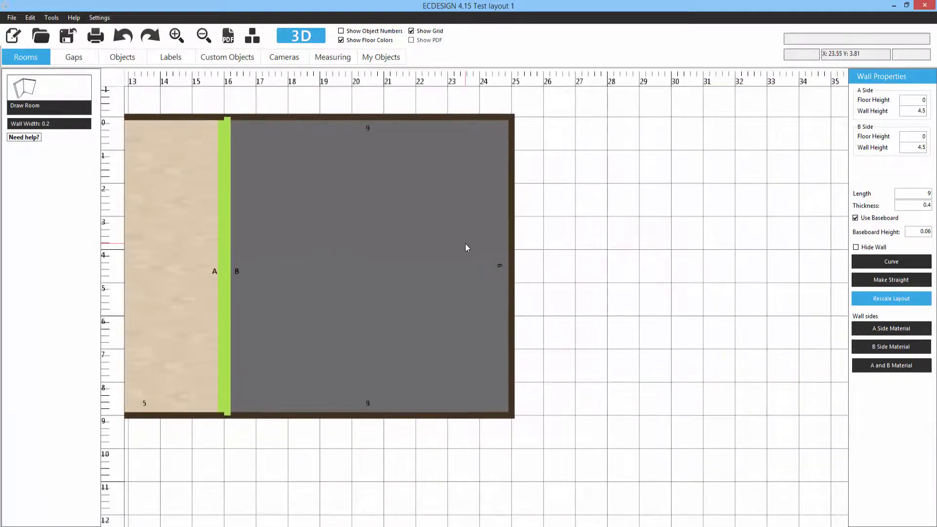
# Step: Curve the grey room's outer end wall slightly outward and make it straight again
pyautogui.click(511, 243)
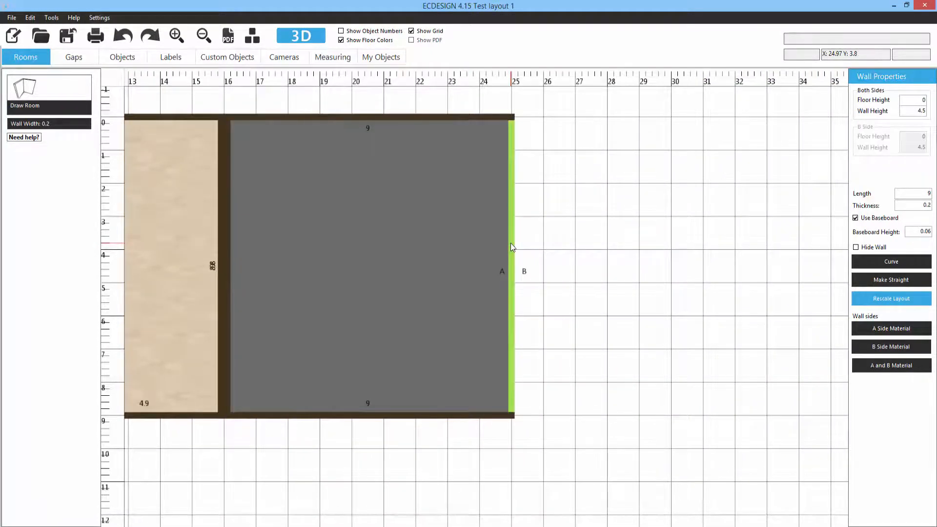
pyautogui.click(905, 265)
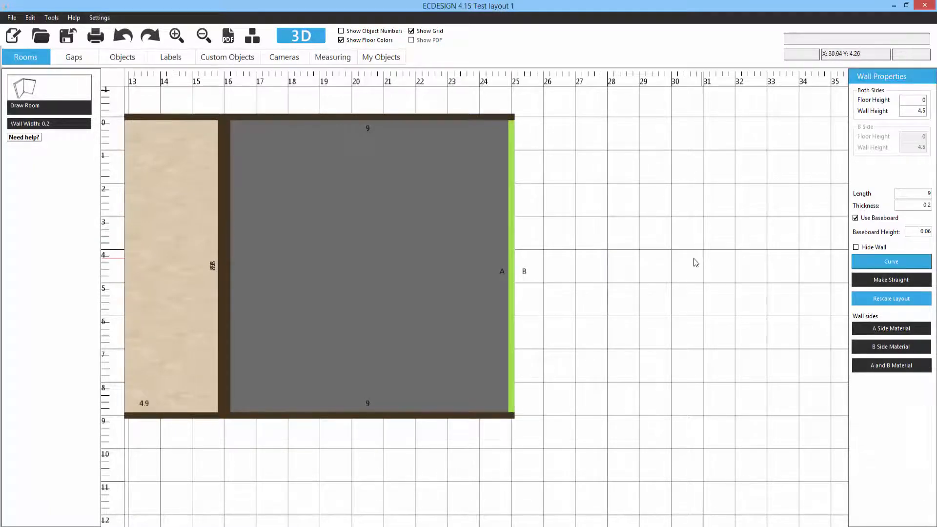
pyautogui.moveTo(512, 245); pyautogui.dragTo(559, 318)
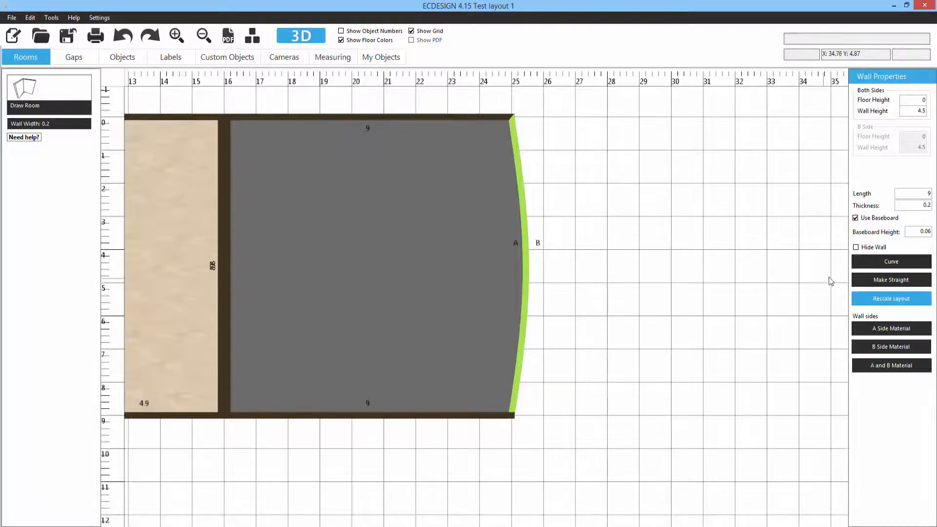
pyautogui.click(895, 276)
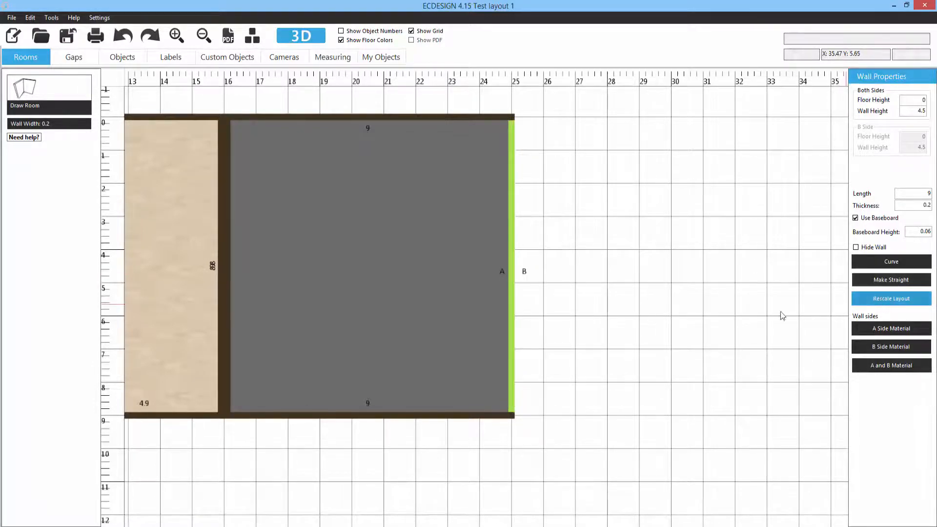
# Step: Apply the Brick Wall 10 material to side A of the grey room's outer end wall
pyautogui.moveTo(607, 326); pyautogui.dragTo(789, 330, button='middle')
pyautogui.moveTo(529, 338); pyautogui.dragTo(543, 335, button='middle')
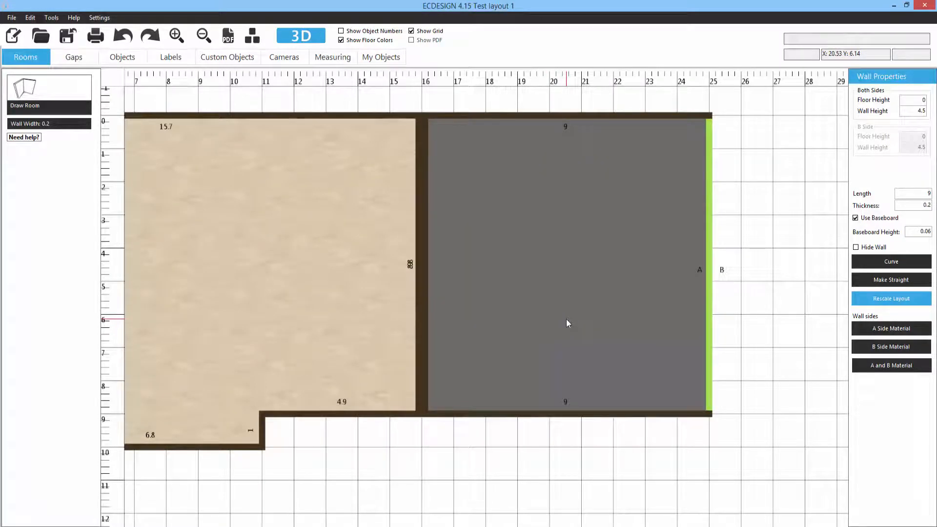
pyautogui.moveTo(628, 304); pyautogui.dragTo(419, 335, button='middle')
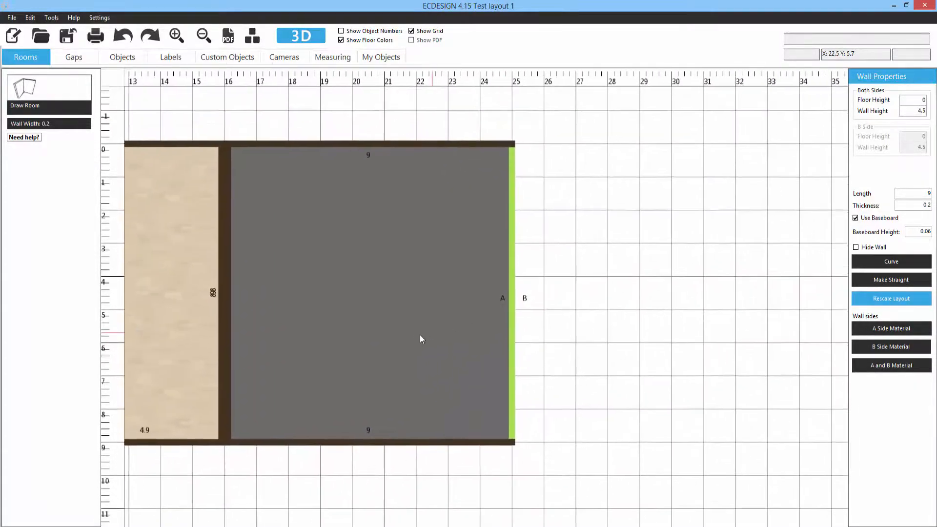
pyautogui.scroll(2, 420, 335)
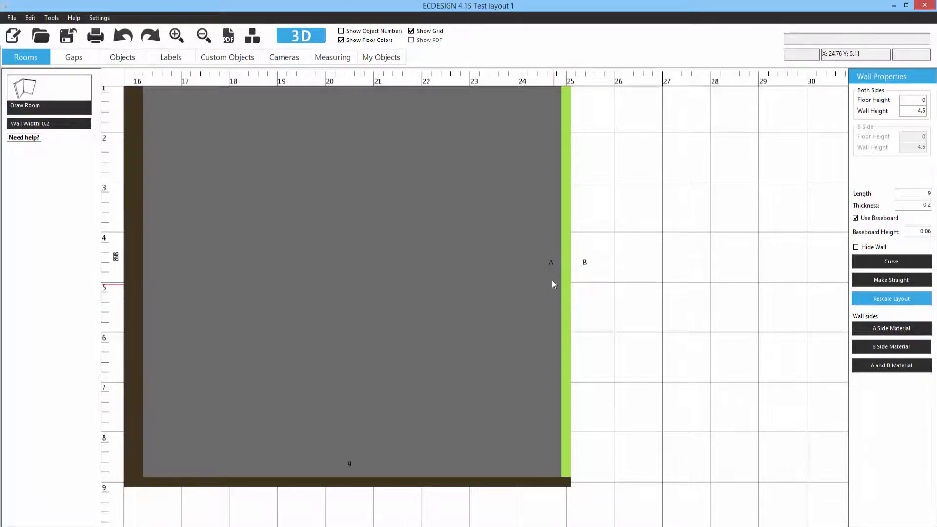
pyautogui.click(893, 329)
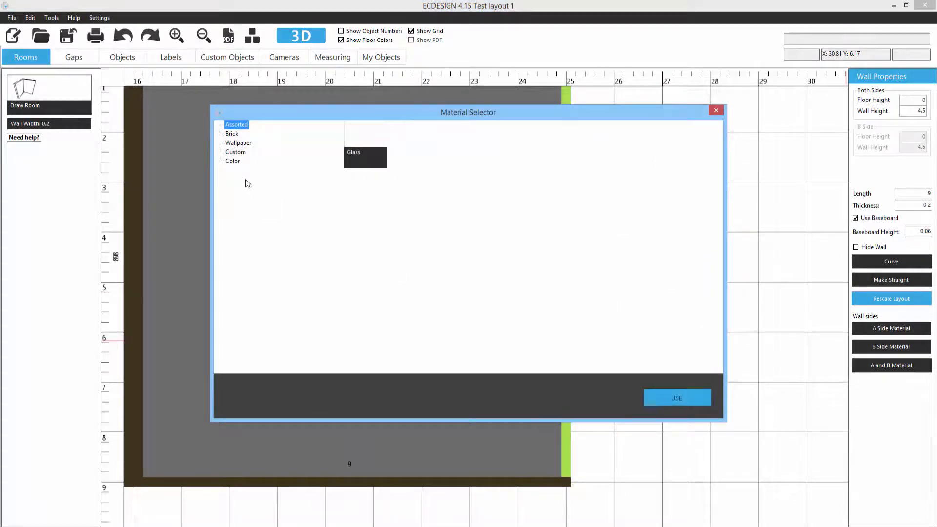
pyautogui.click(232, 134)
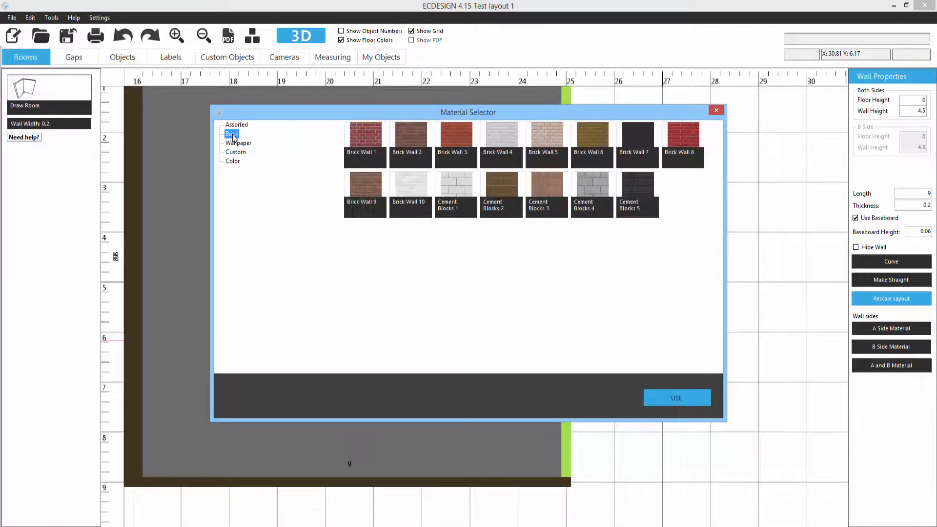
pyautogui.click(407, 183)
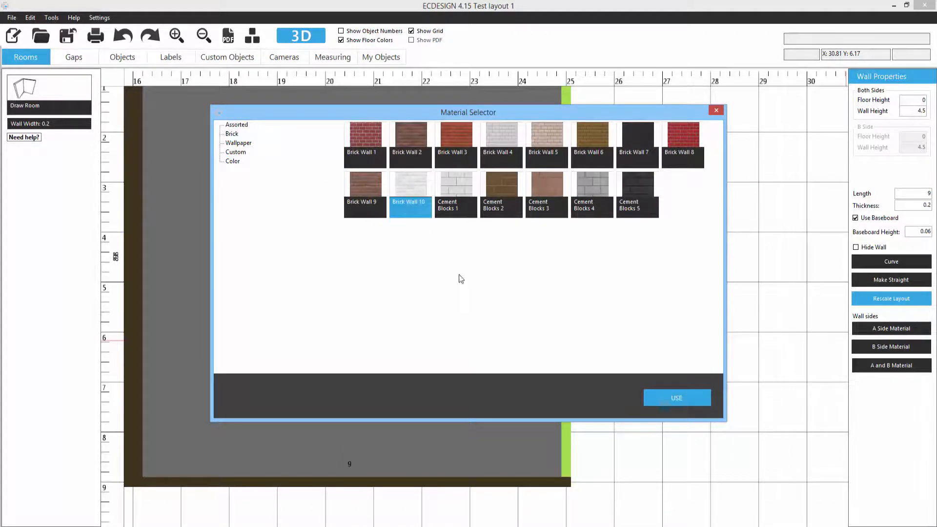
pyautogui.click(675, 397)
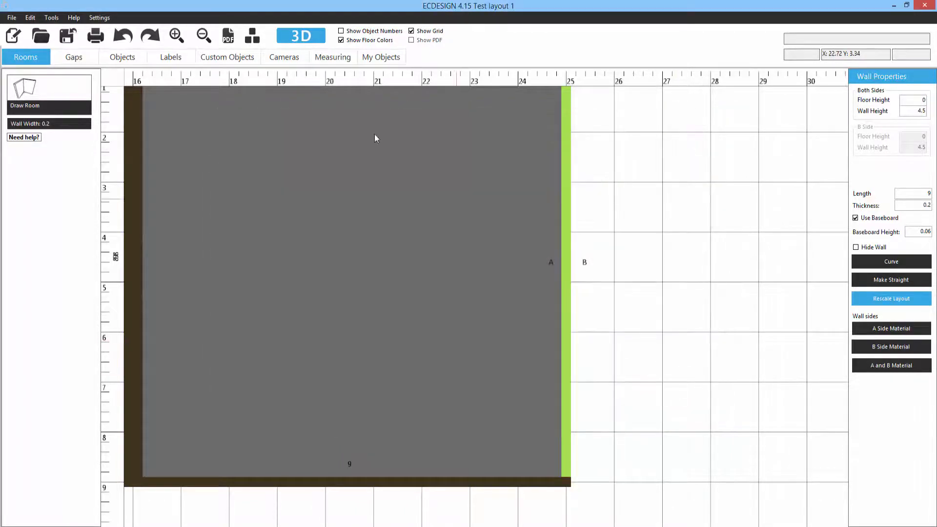
# Step: View the rooms in 3D from above and lower the end wall's horizontal scale, vertical scale and vertical pan
pyautogui.click(296, 37)
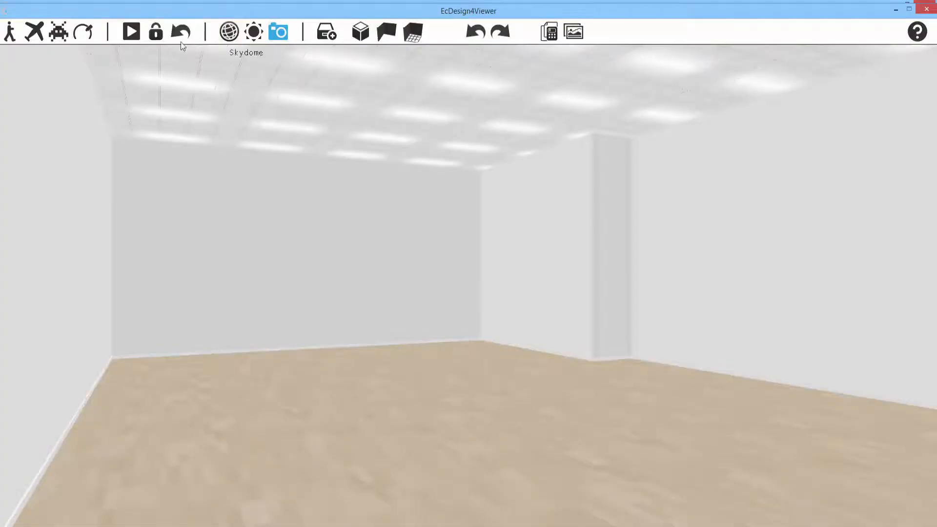
pyautogui.click(83, 34)
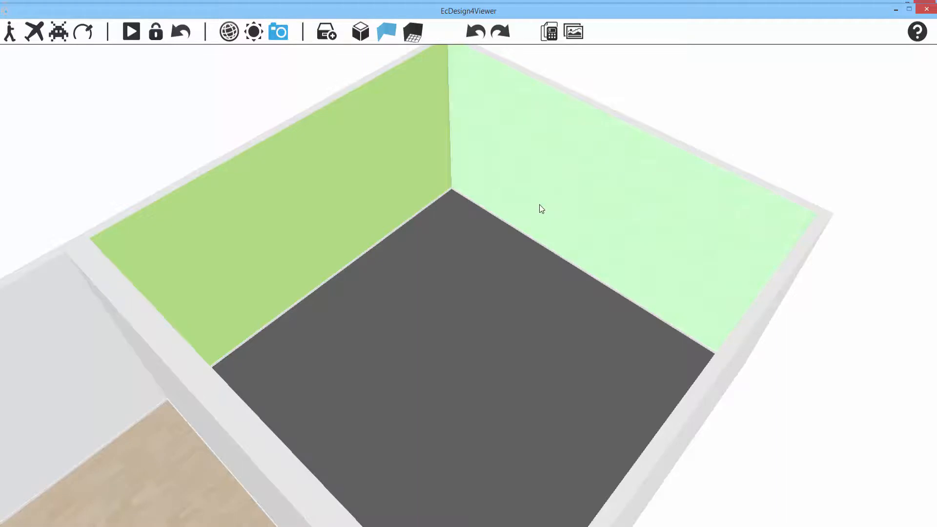
pyautogui.click(543, 205)
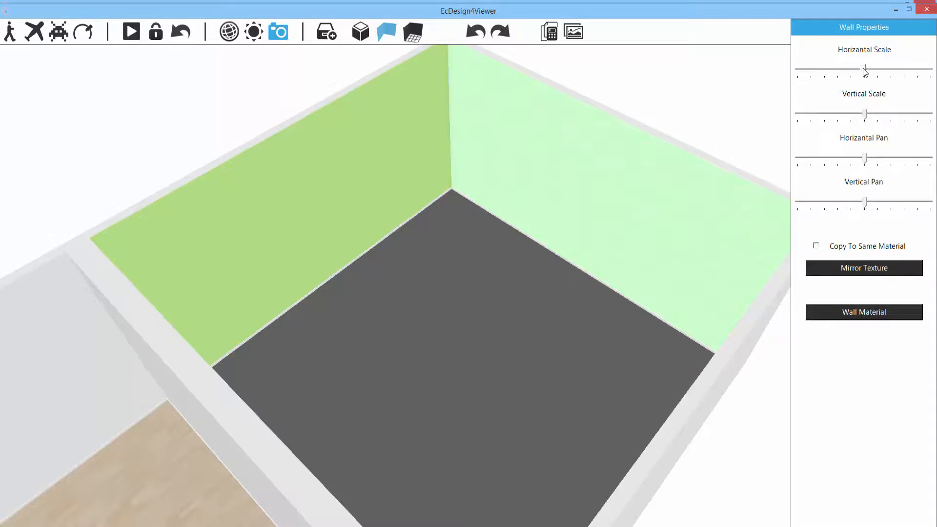
pyautogui.moveTo(866, 68); pyautogui.dragTo(826, 70)
pyautogui.moveTo(866, 114); pyautogui.dragTo(838, 116)
pyautogui.moveTo(864, 158)
pyautogui.mouseDown()
pyautogui.moveTo(844, 154)
pyautogui.moveTo(862, 158)
pyautogui.mouseUp()
pyautogui.moveTo(864, 200)
pyautogui.mouseDown()
pyautogui.moveTo(835, 201)
pyautogui.moveTo(849, 202)
pyautogui.mouseUp()
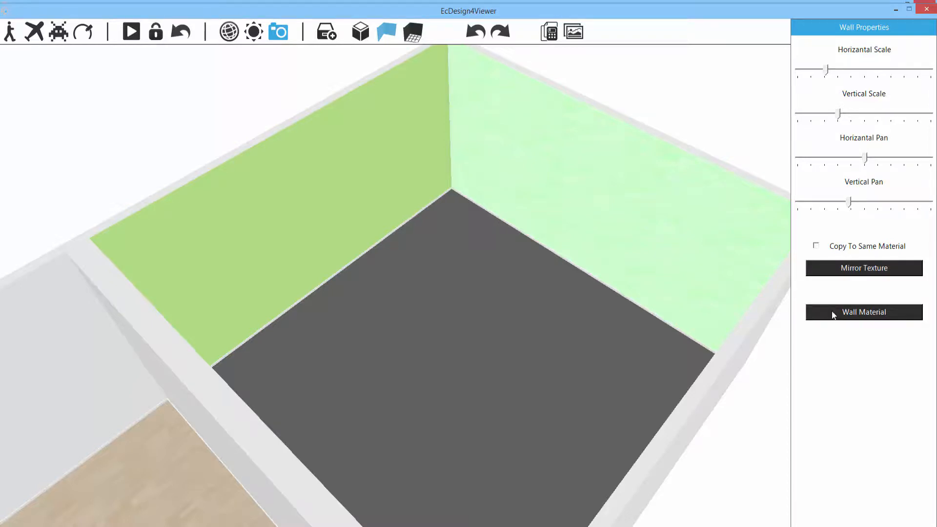
# Step: Load the castle photo from the bilder folder as a custom material and apply it to the end wall only
pyautogui.click(862, 313)
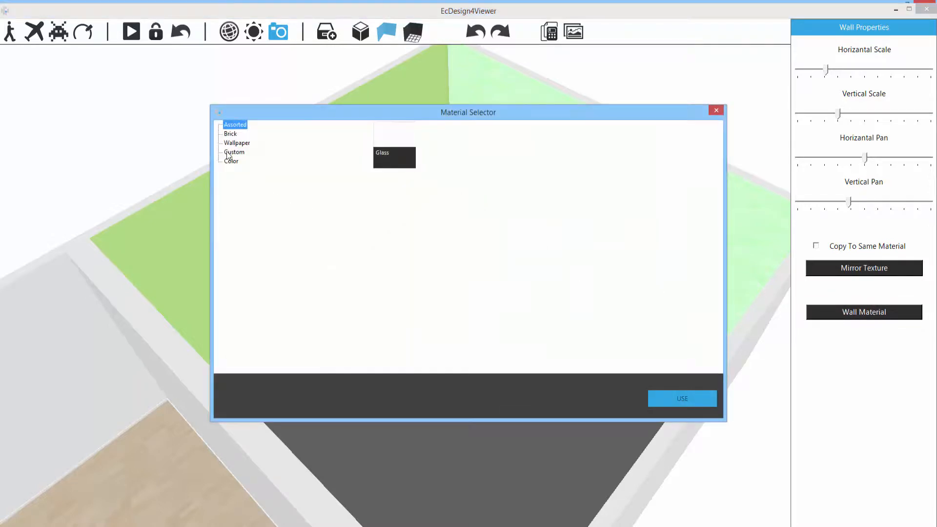
pyautogui.click(228, 153)
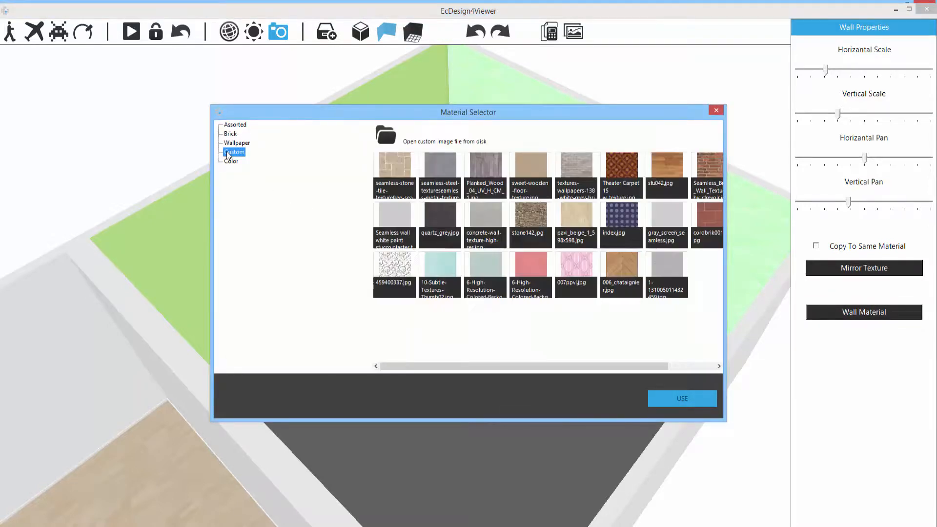
pyautogui.click(388, 137)
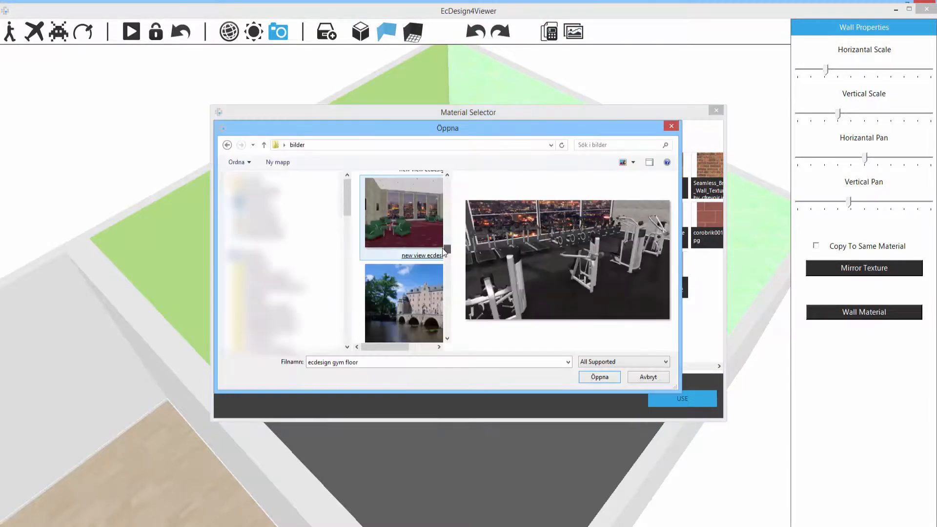
pyautogui.click(443, 251)
pyautogui.doubleClick(420, 292)
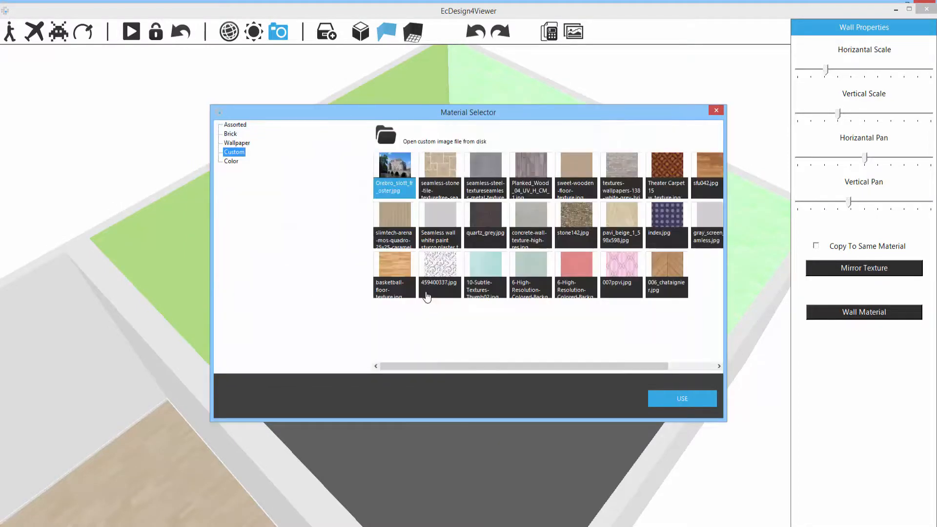
pyautogui.click(673, 395)
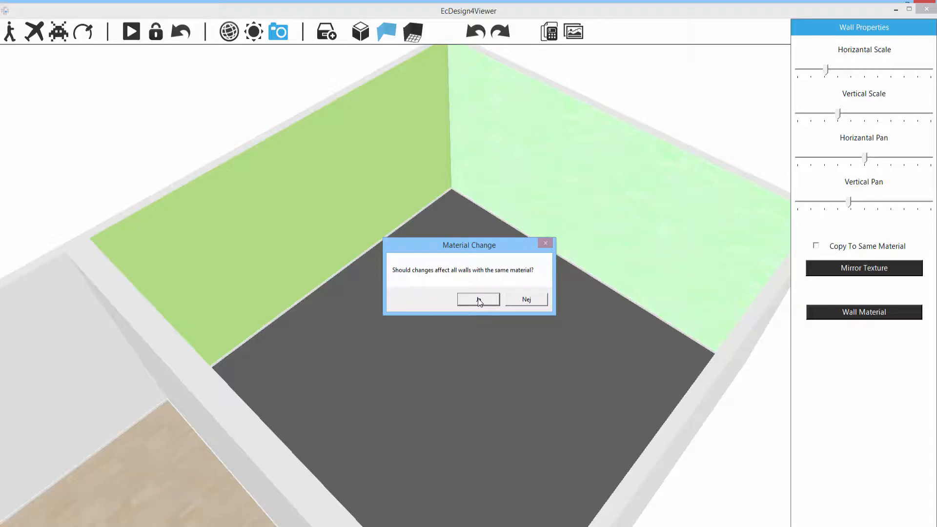
pyautogui.click(525, 300)
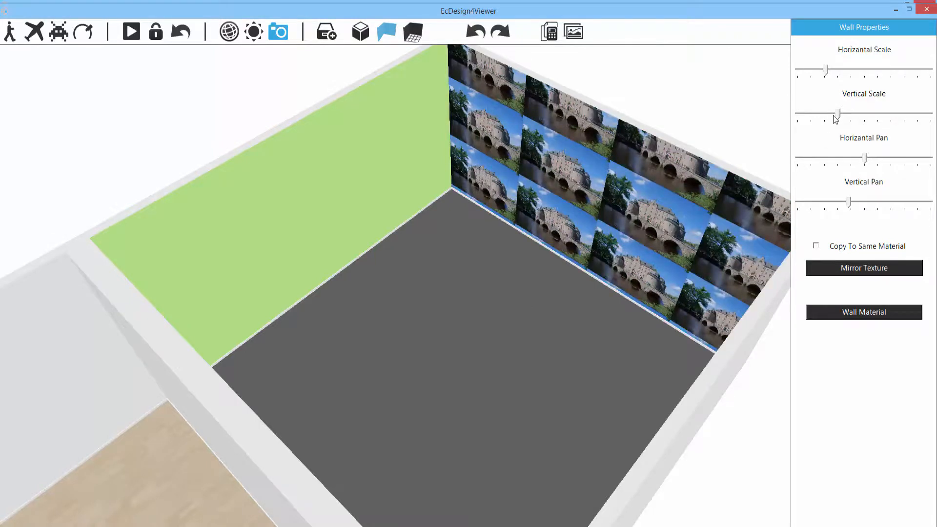
# Step: Lower the vertical and horizontal scale so one castle photo fills the end wall, mirror the texture, and deselect the wall
pyautogui.moveTo(838, 113); pyautogui.dragTo(813, 115)
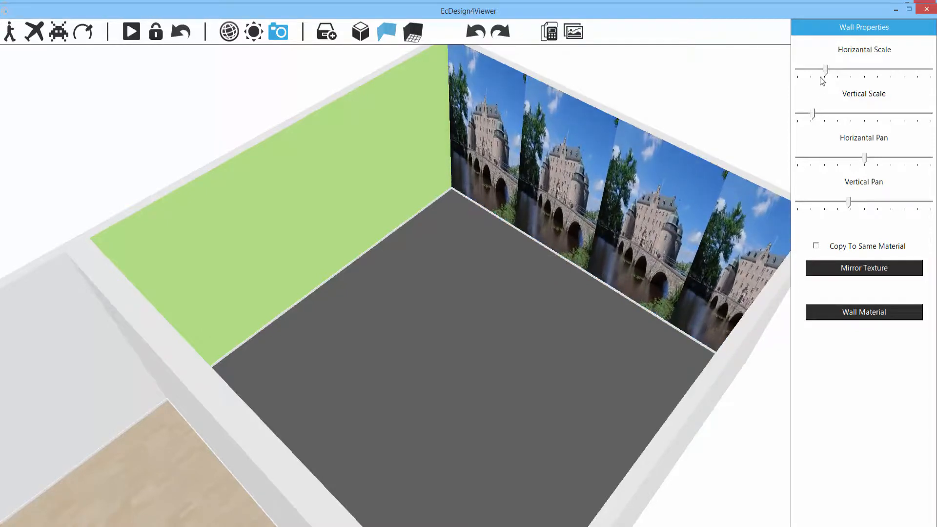
pyautogui.moveTo(826, 71); pyautogui.dragTo(805, 74)
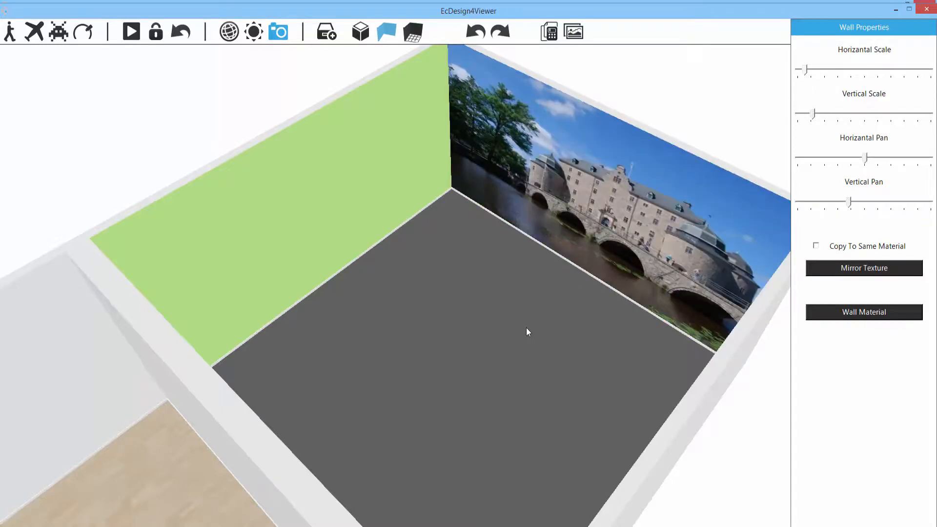
pyautogui.click(854, 272)
pyautogui.click(854, 272)
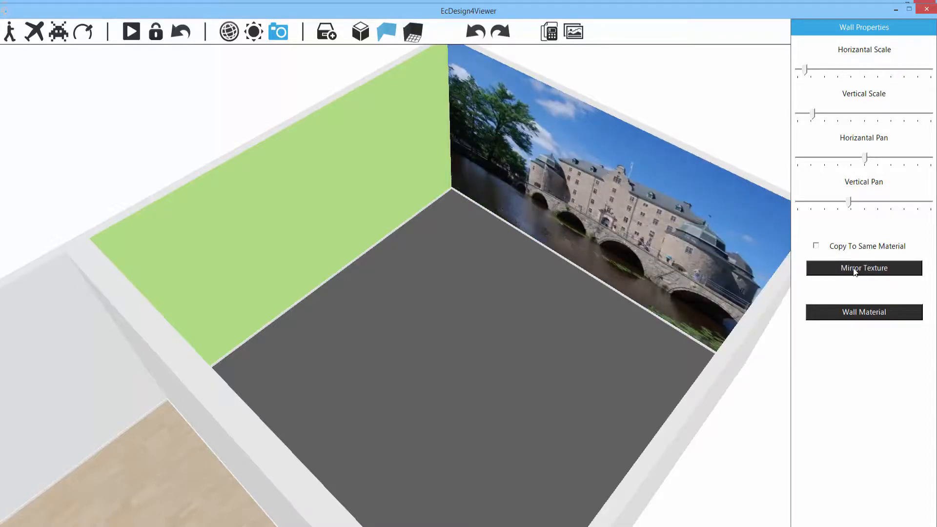
pyautogui.click(854, 272)
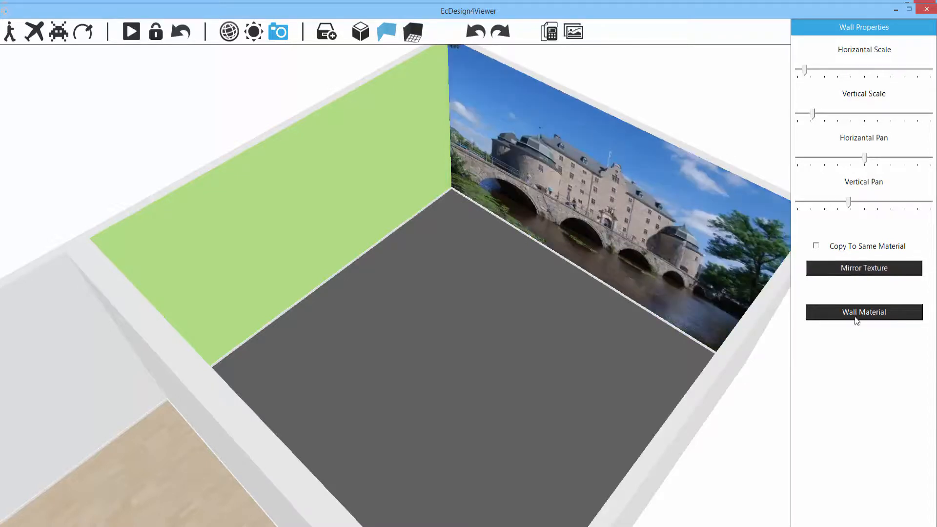
pyautogui.click(777, 362)
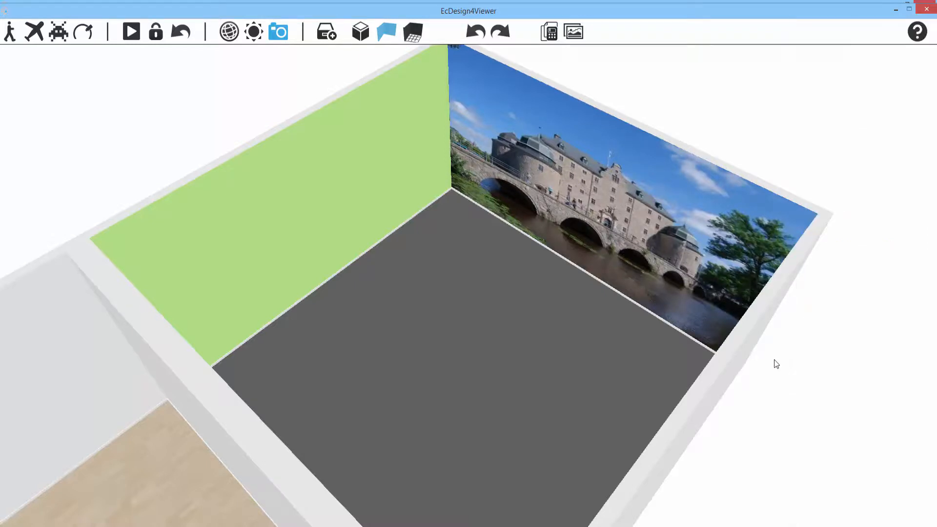
# Step: Change the castle photo wall's material to the dark grey color, for that wall only
pyautogui.click(600, 245)
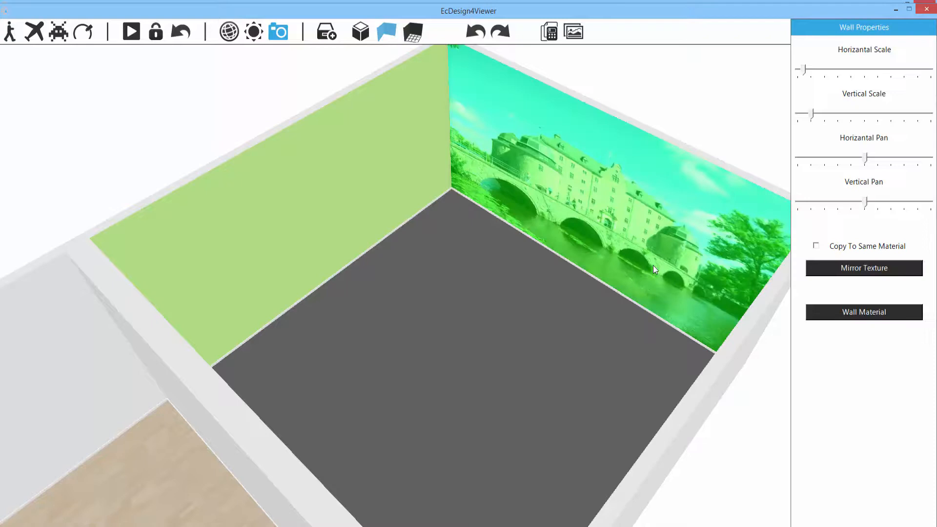
pyautogui.click(840, 313)
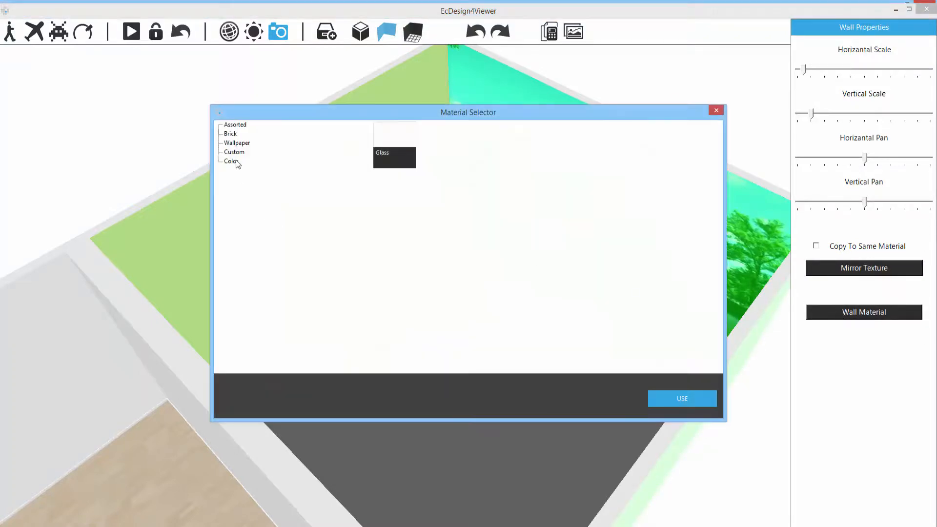
pyautogui.click(236, 161)
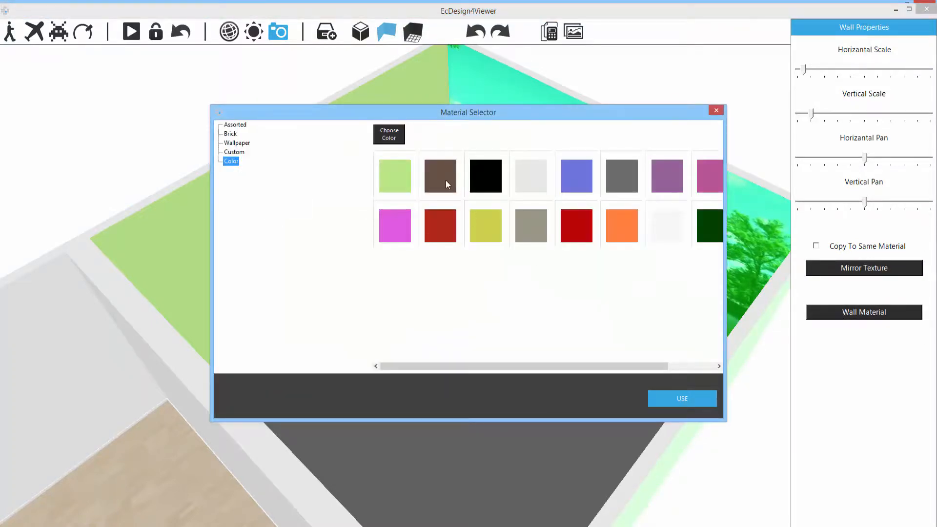
pyautogui.click(619, 188)
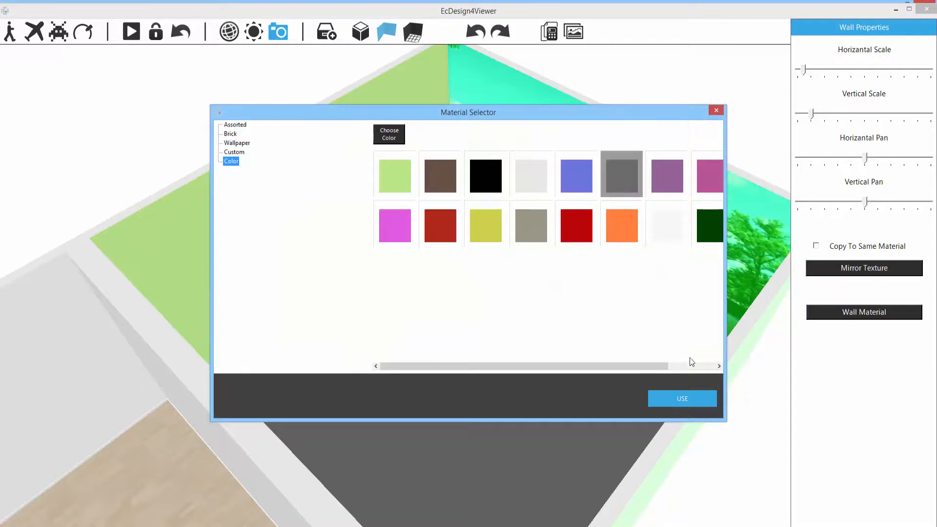
pyautogui.click(689, 396)
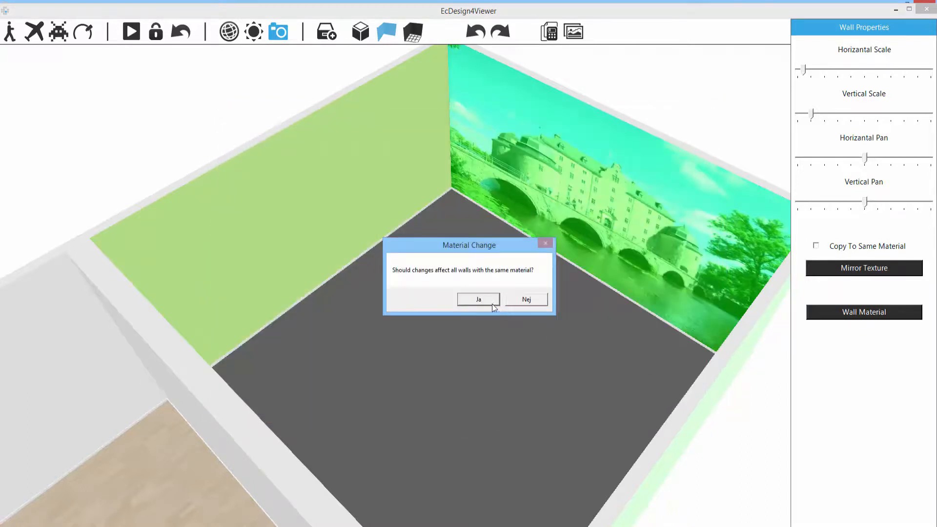
pyautogui.click(511, 300)
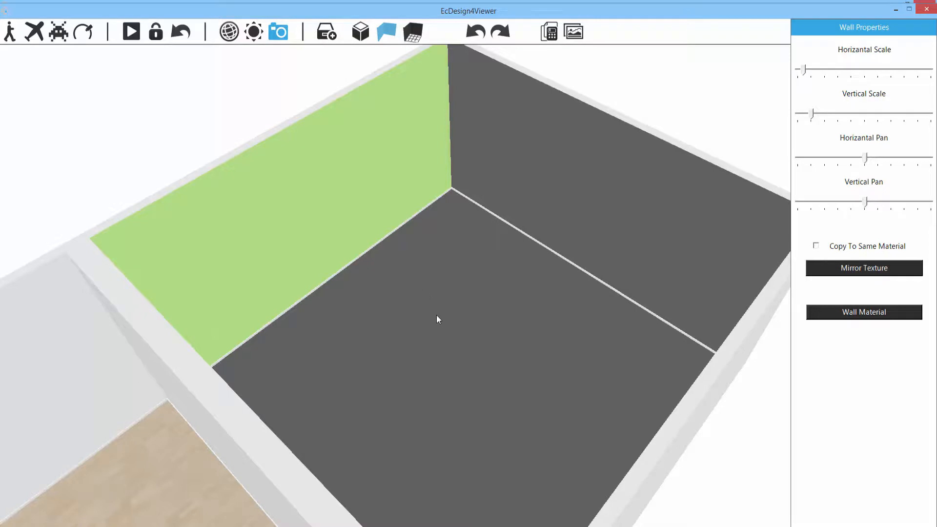
# Step: Change the small room's floor material to the brown color, for that floor only, and deselect the floor
pyautogui.click(410, 36)
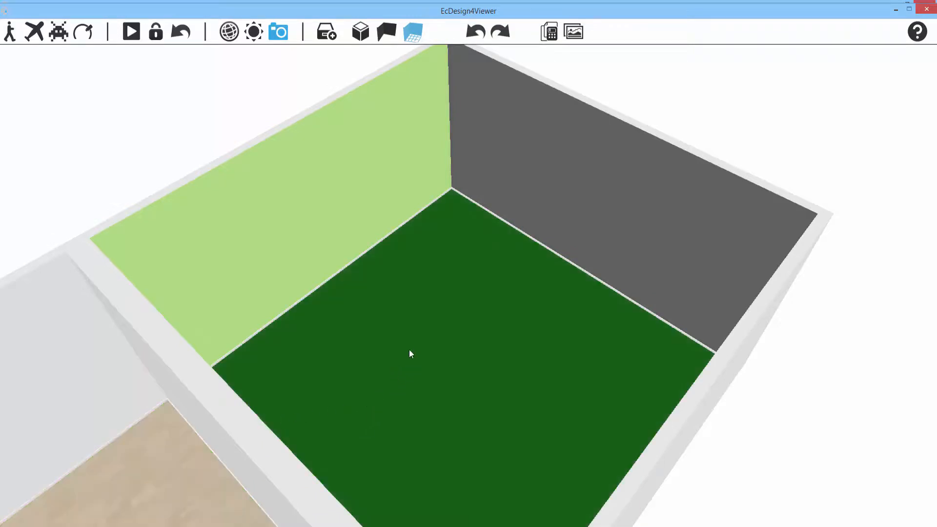
pyautogui.click(409, 350)
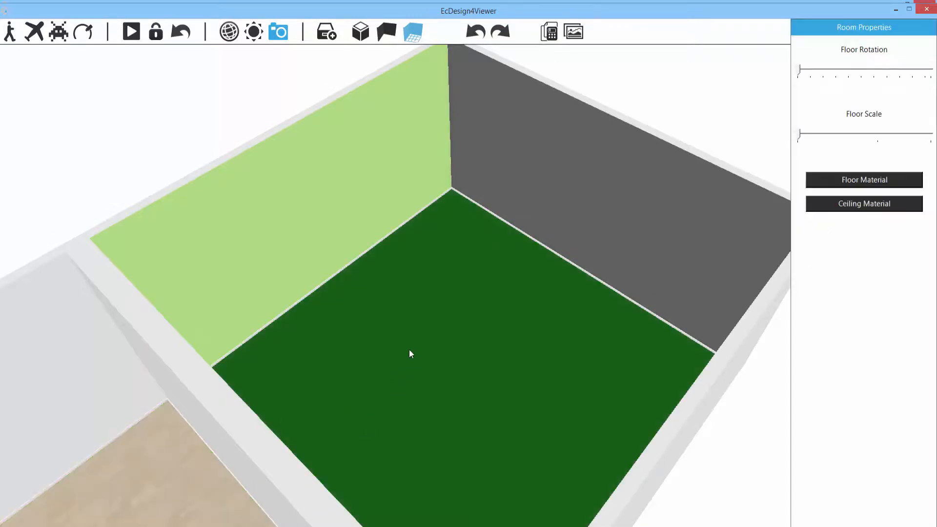
pyautogui.click(860, 185)
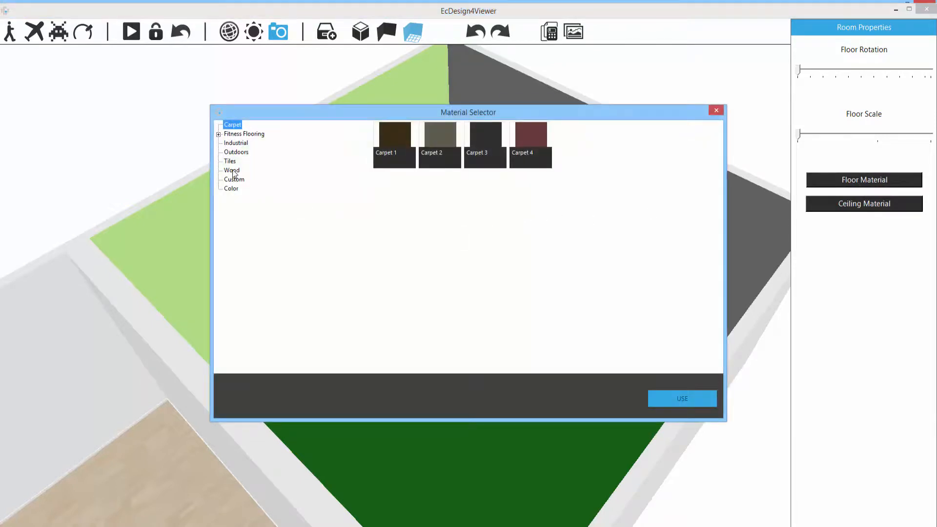
pyautogui.click(232, 190)
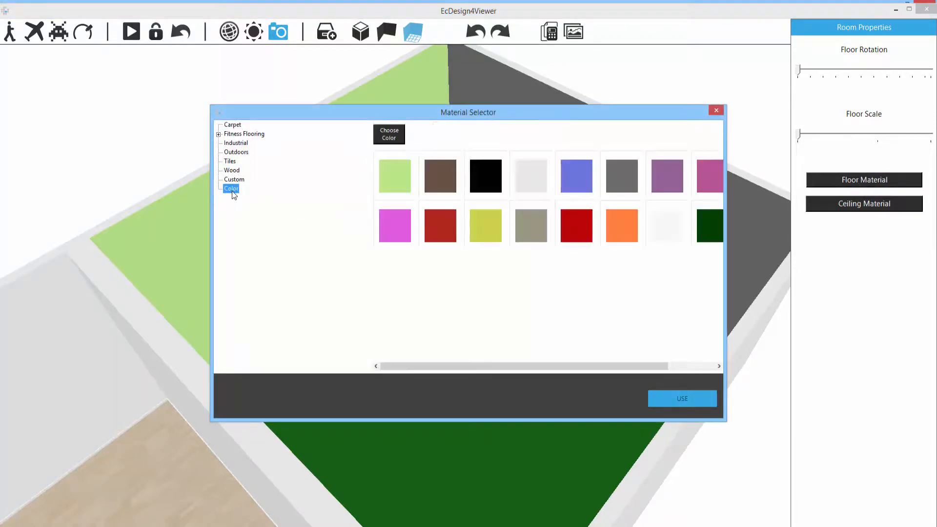
pyautogui.click(437, 179)
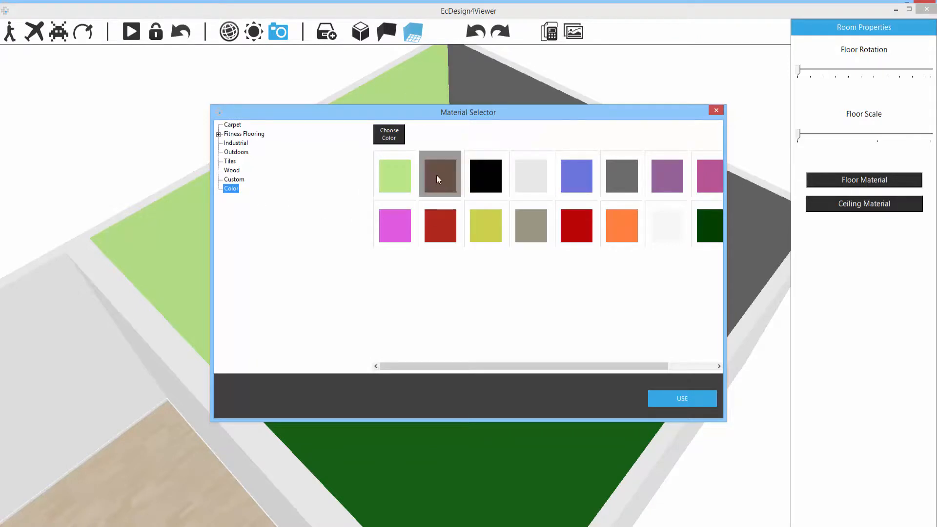
pyautogui.click(690, 400)
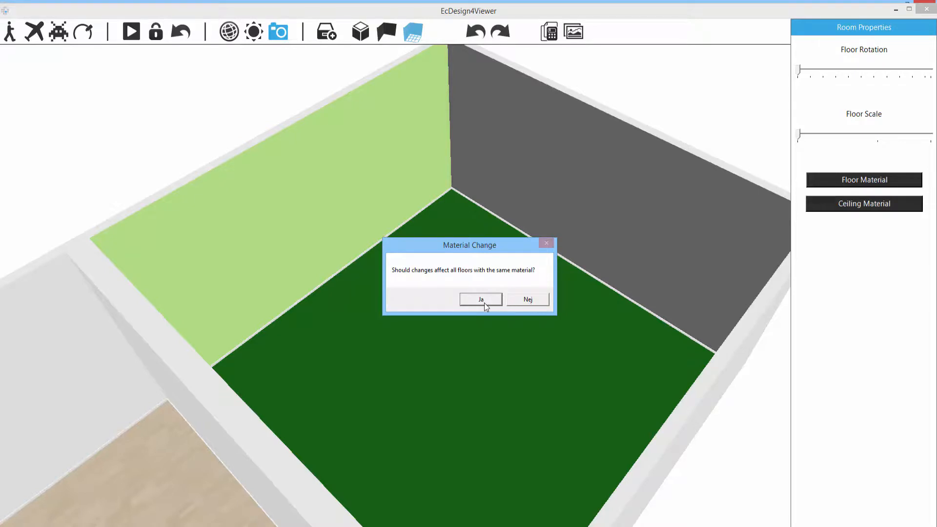
pyautogui.click(522, 303)
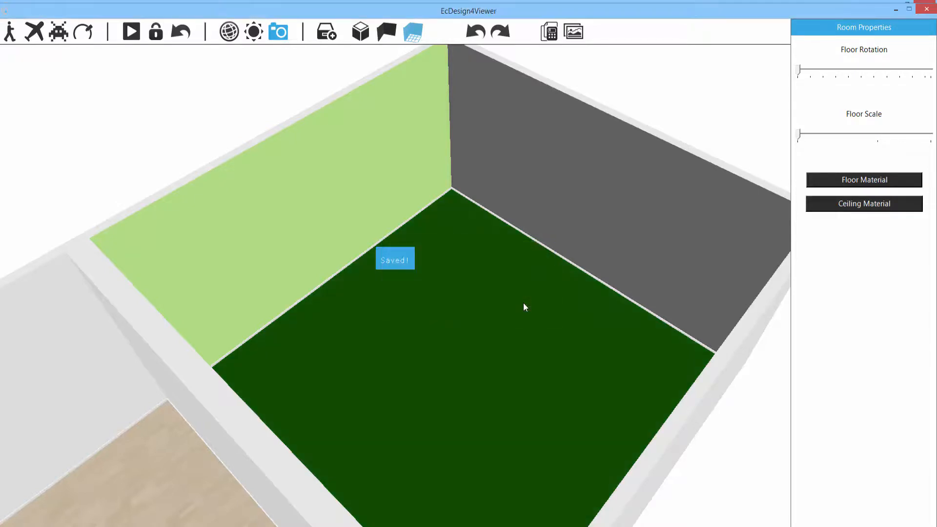
pyautogui.click(759, 396)
pyautogui.click(517, 359)
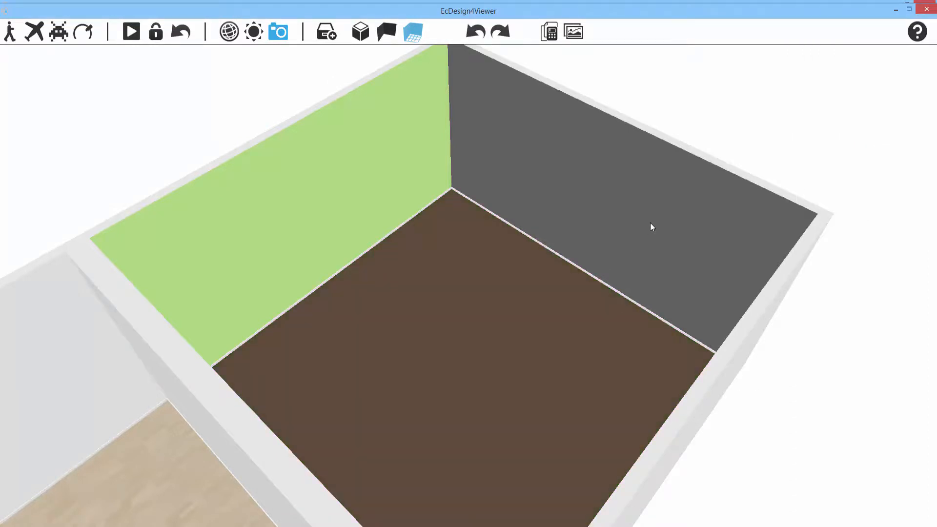
# Step: In the large room, select the wooden floor and raise its floor scale to about a third of the range
pyautogui.moveTo(297, 279); pyautogui.dragTo(160, 287)
pyautogui.press('Left')
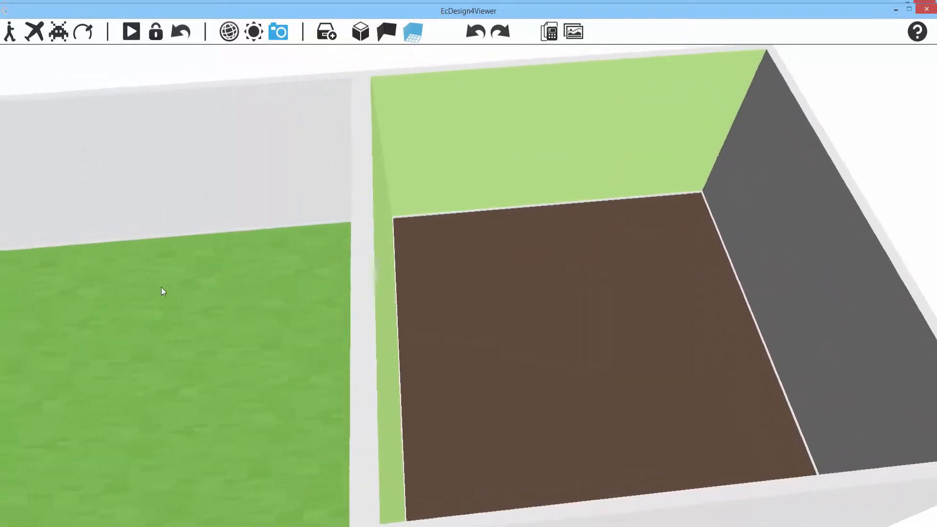
pyautogui.press('Down')
pyautogui.press('Left')
pyautogui.moveTo(174, 274); pyautogui.dragTo(245, 278)
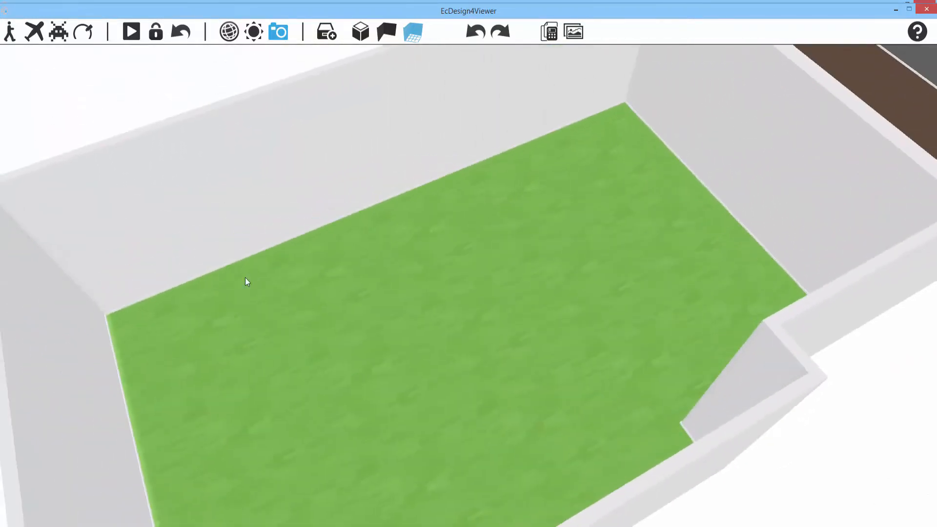
pyautogui.click(480, 258)
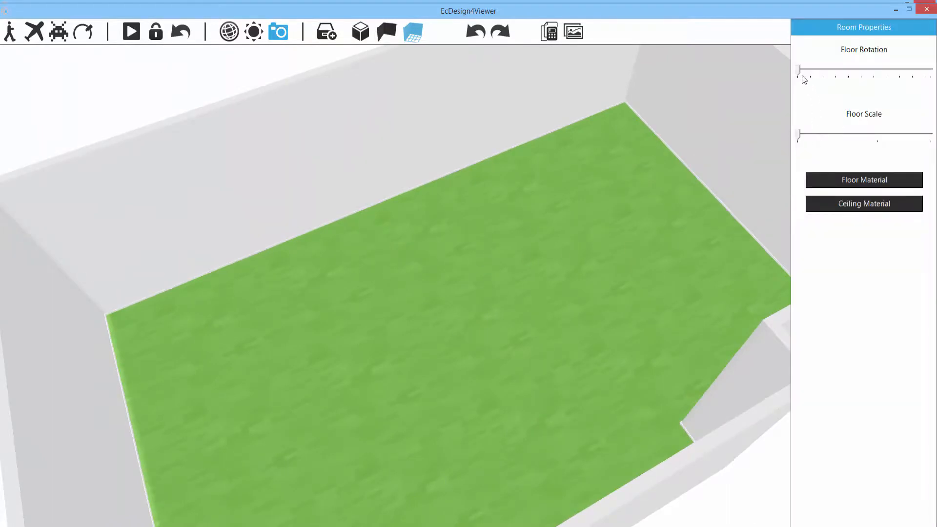
pyautogui.moveTo(799, 72)
pyautogui.mouseDown()
pyautogui.moveTo(834, 78)
pyautogui.moveTo(798, 77)
pyautogui.mouseUp()
pyautogui.moveTo(798, 136); pyautogui.dragTo(845, 133)
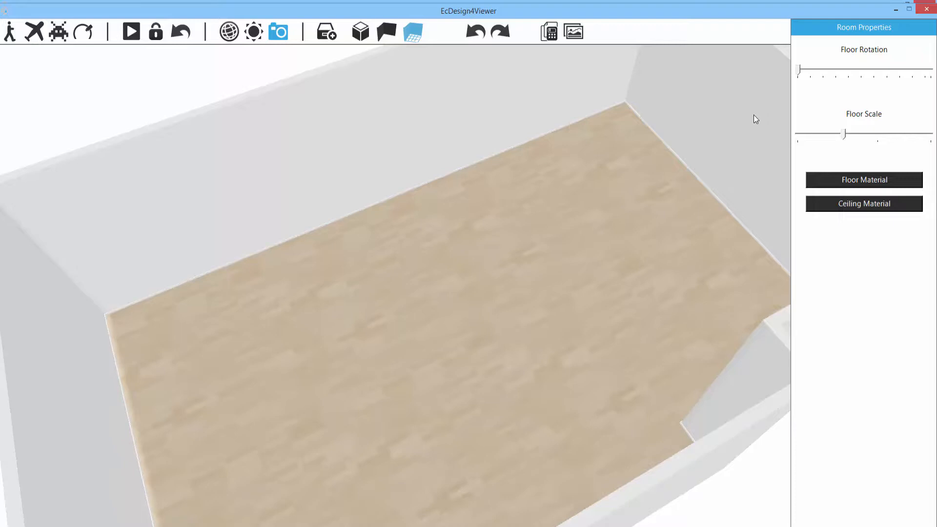
# Step: Close the 3D viewer and return to the plan with the large room in view
pyautogui.click(929, 11)
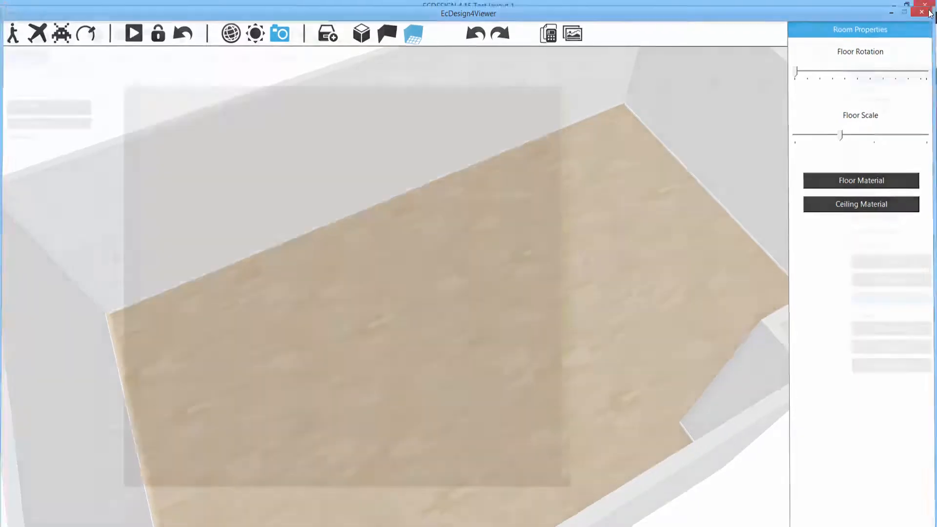
pyautogui.scroll(-3, 704, 250)
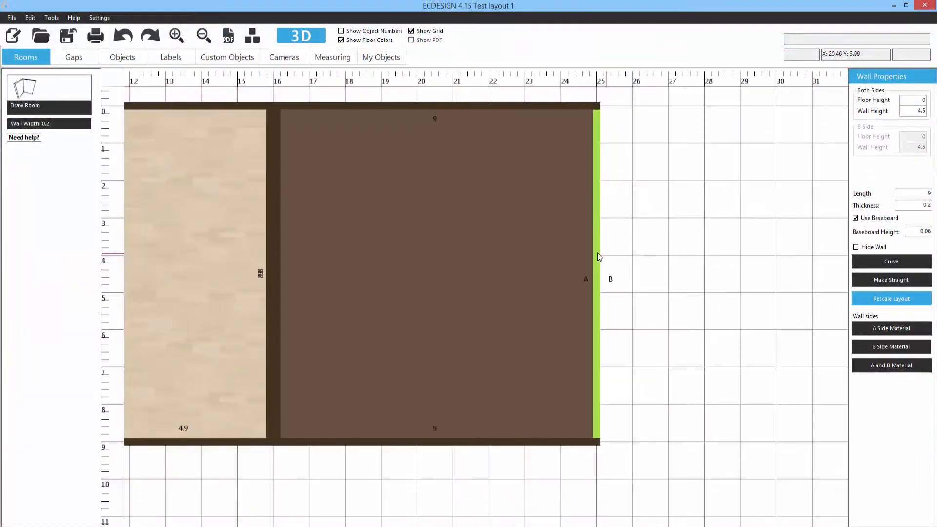
pyautogui.moveTo(455, 250); pyautogui.dragTo(697, 247, button='middle')
pyautogui.scroll(-2, 696, 247)
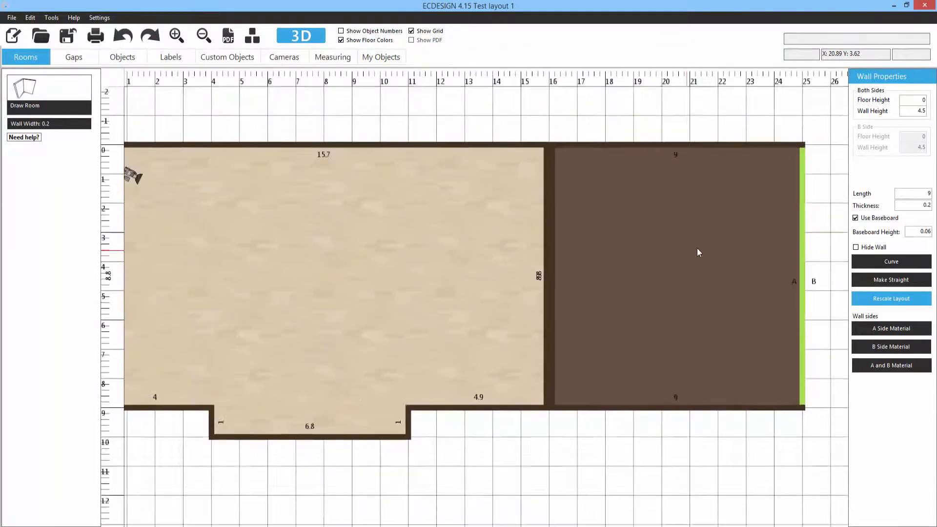
pyautogui.moveTo(530, 247); pyautogui.dragTo(538, 247, button='middle')
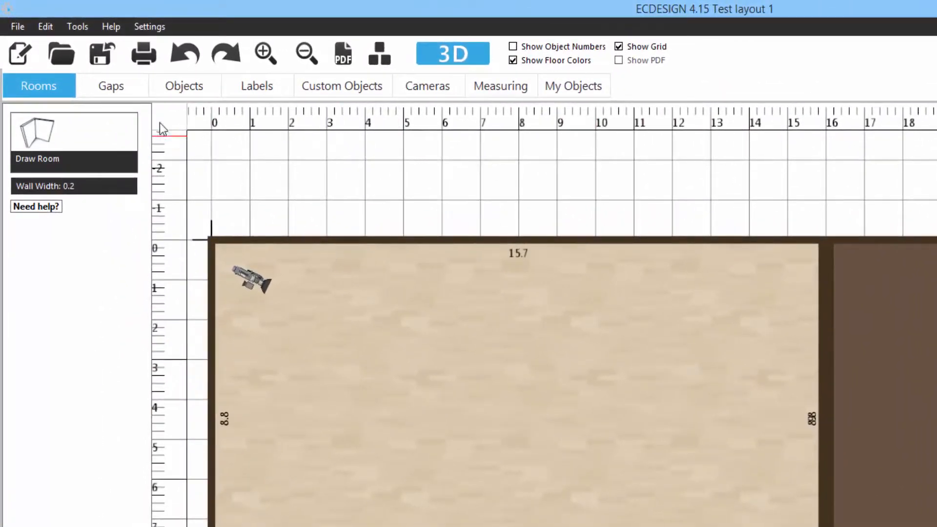
# Step: Insert a Window 1 (5 glass) into the large room's upper 15.7 wall, about 2.77 from the outer corner
pyautogui.click(113, 87)
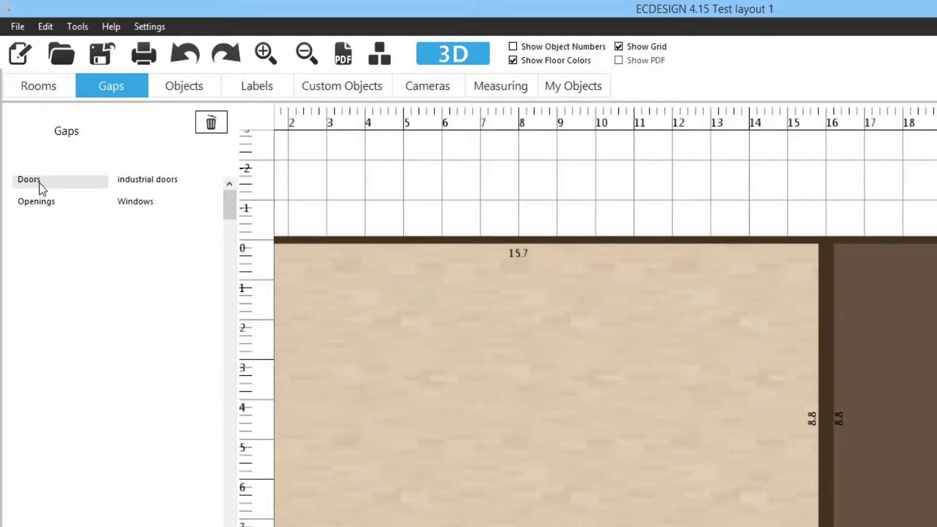
pyautogui.click(132, 204)
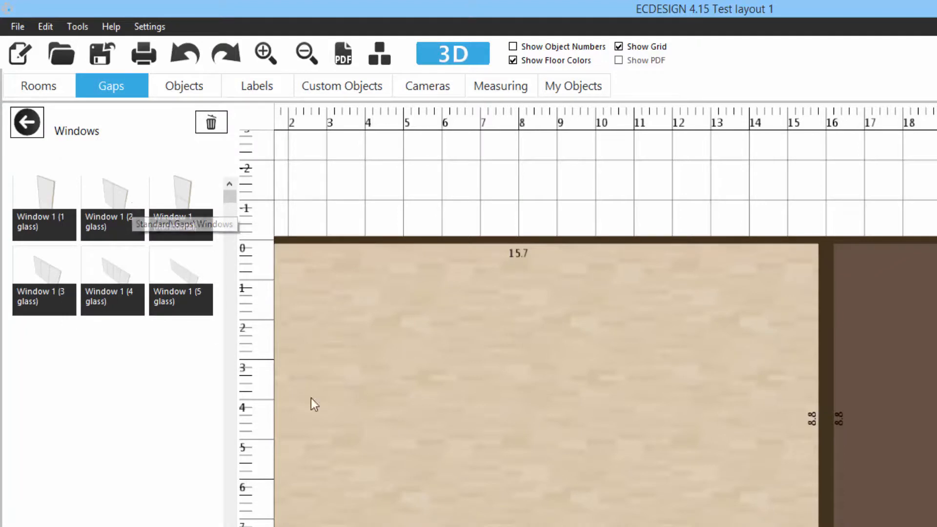
pyautogui.moveTo(364, 422); pyautogui.dragTo(472, 429)
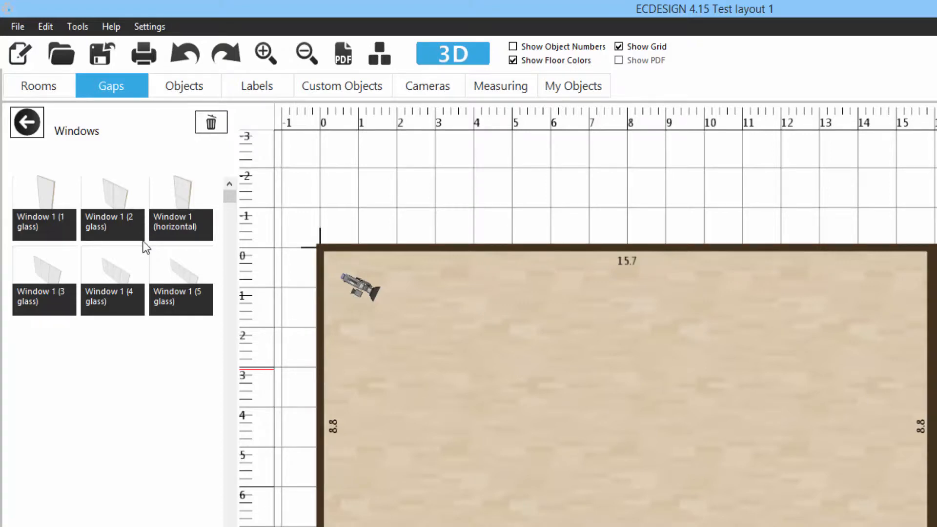
pyautogui.click(174, 273)
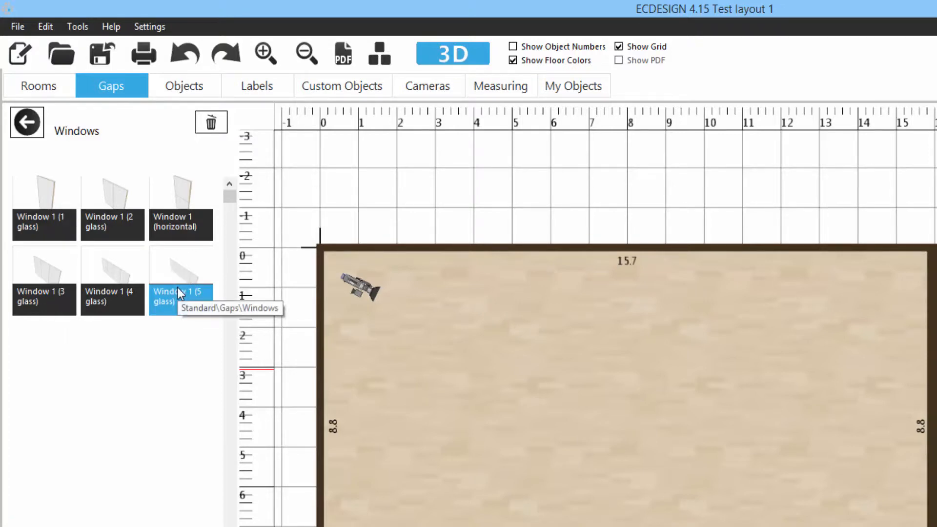
pyautogui.click(496, 248)
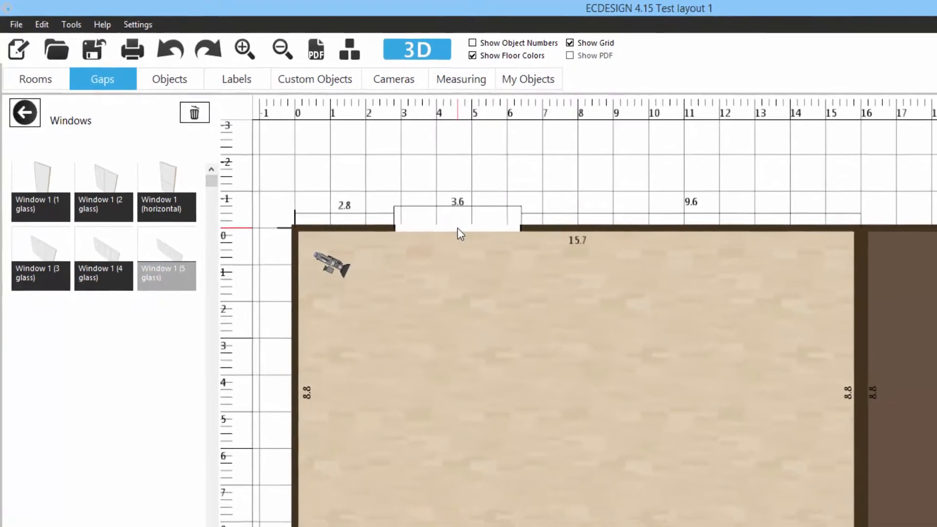
pyautogui.scroll(3, 442, 252)
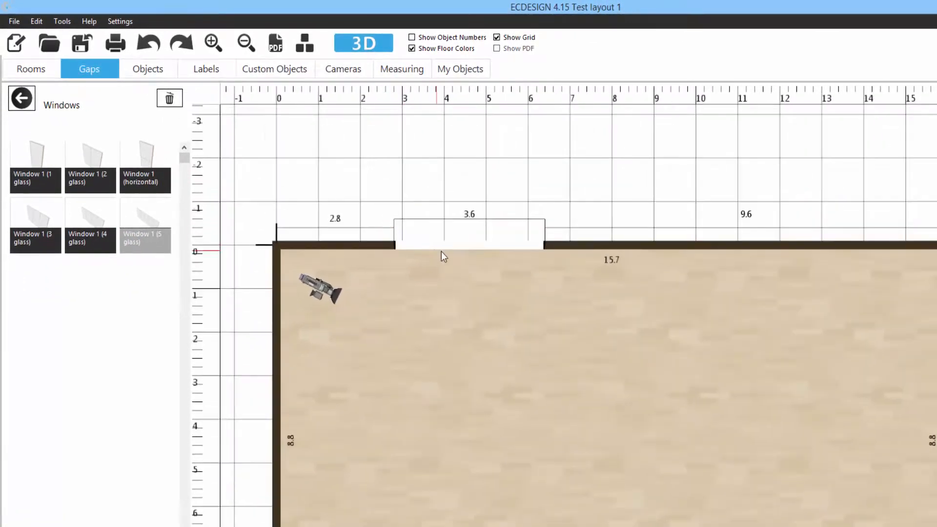
pyautogui.click(463, 246)
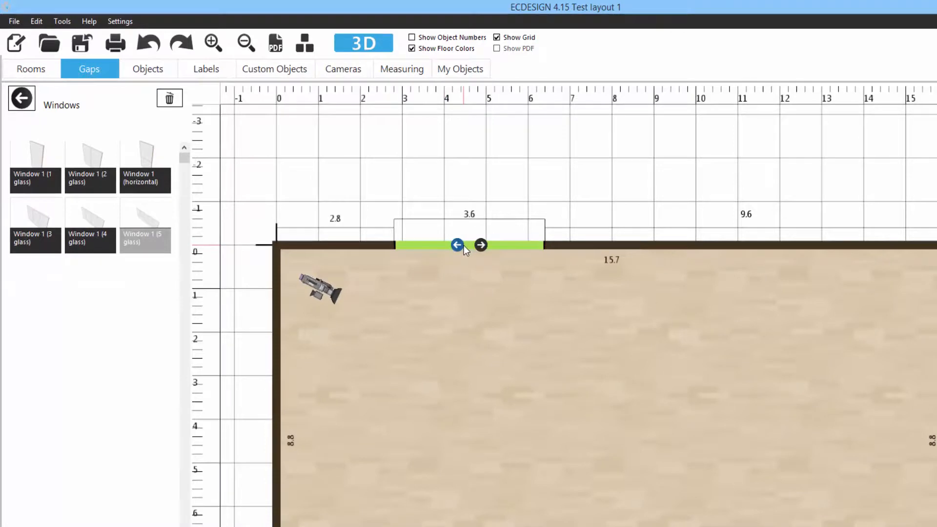
pyautogui.moveTo(463, 245)
pyautogui.mouseDown()
pyautogui.moveTo(773, 250)
pyautogui.moveTo(402, 250)
pyautogui.moveTo(517, 250)
pyautogui.moveTo(429, 251)
pyautogui.moveTo(455, 250)
pyautogui.mouseUp()
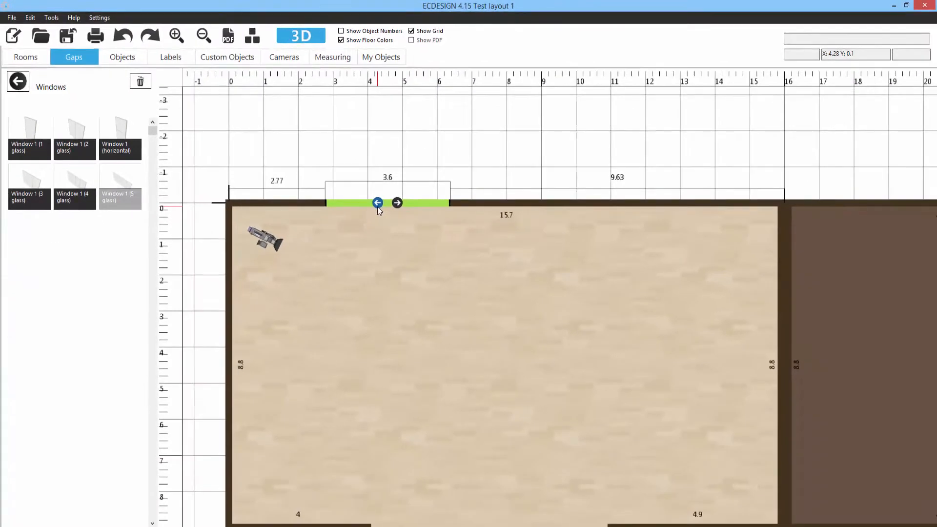
pyautogui.moveTo(377, 207); pyautogui.dragTo(376, 206)
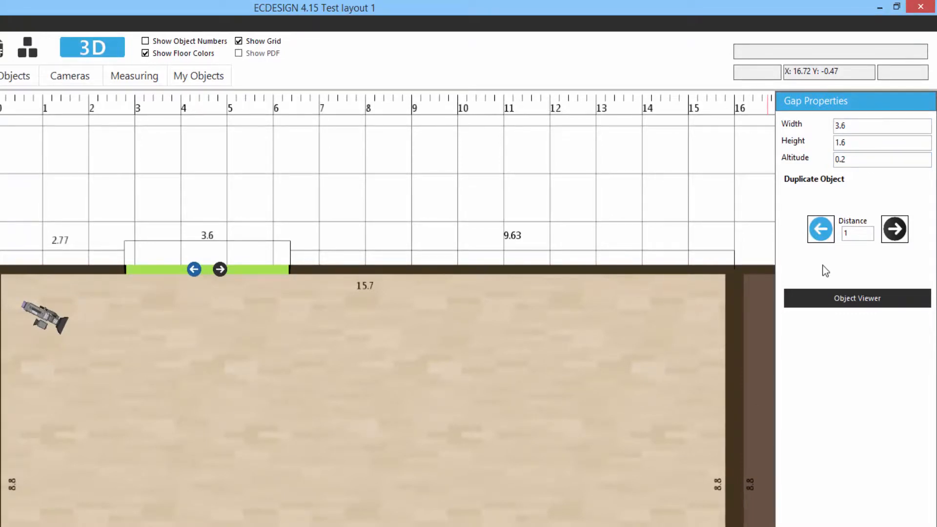
# Step: Set the window's width to 5 and its height to 3.8, keeping the altitude at 0.2
pyautogui.click(880, 125)
pyautogui.write('5')
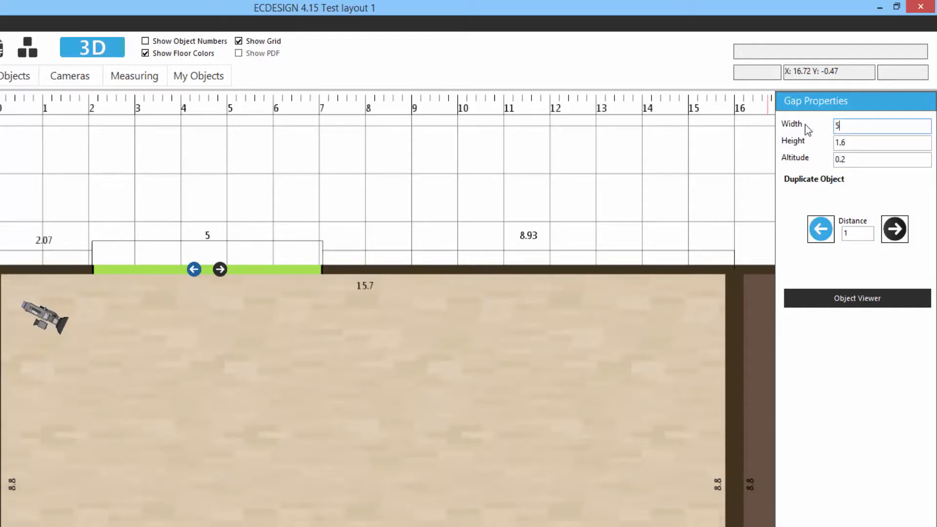
pyautogui.press('Tab')
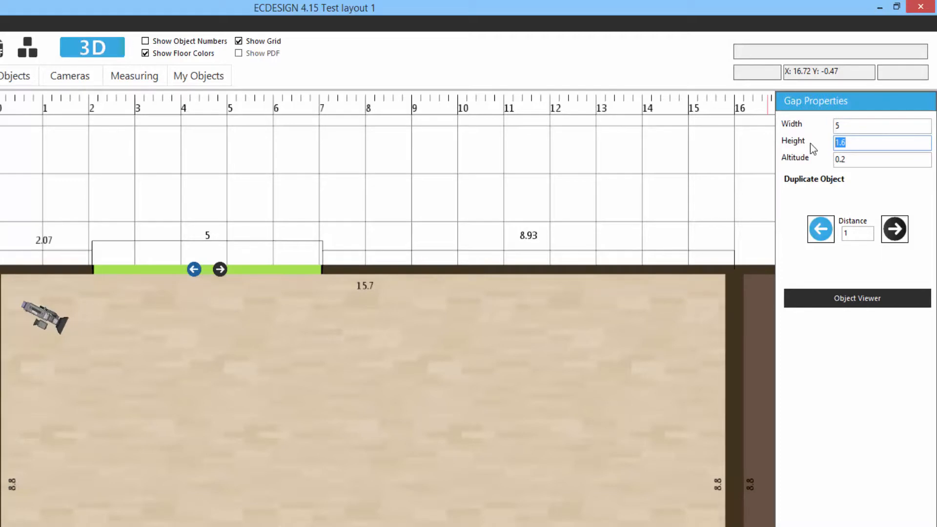
pyautogui.write('3.8')
pyautogui.moveTo(853, 162); pyautogui.dragTo(828, 163)
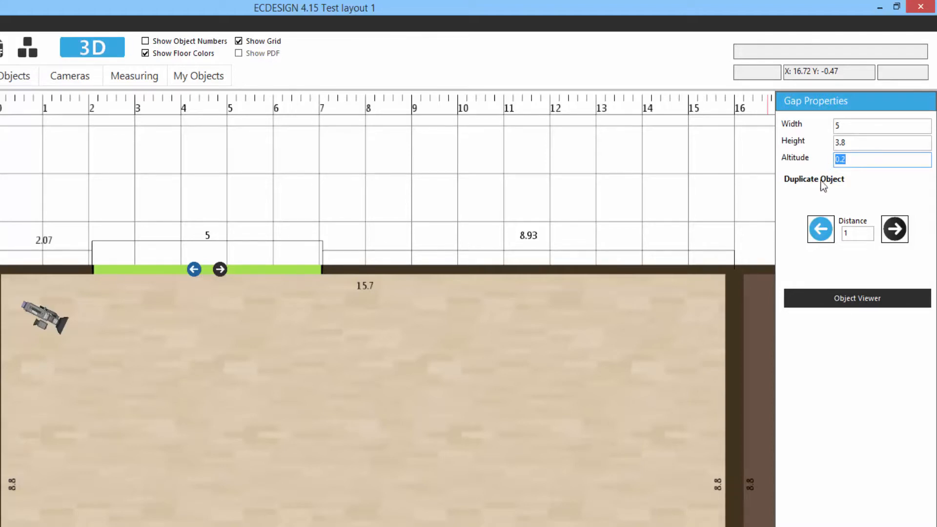
# Step: Move the window along the wall until it sits 0.5 from the large room's outer corner
pyautogui.scroll(4, 279, 396)
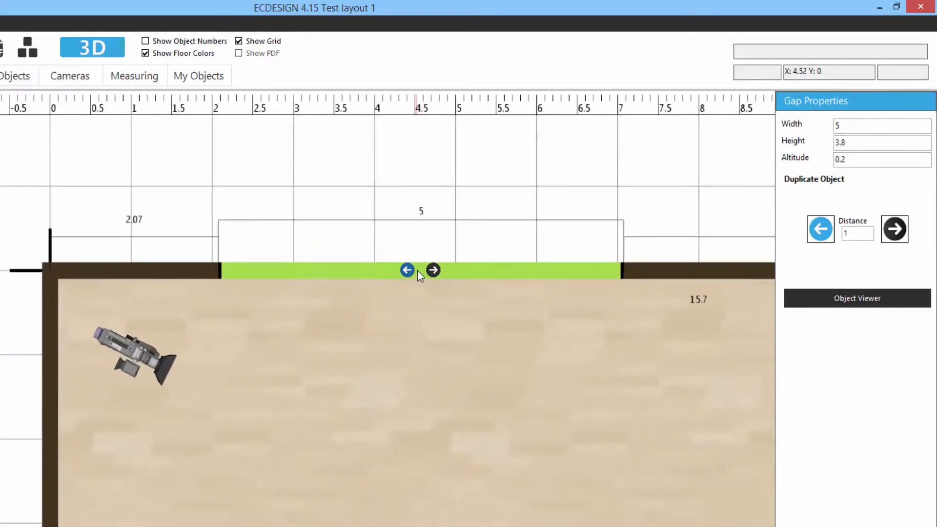
pyautogui.moveTo(417, 271); pyautogui.dragTo(318, 270)
pyautogui.scroll(2, 260, 328)
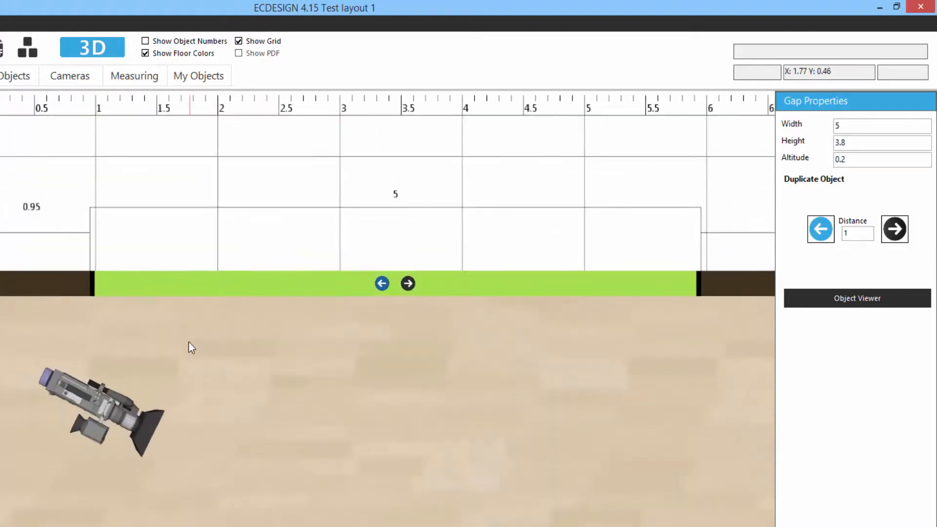
pyautogui.moveTo(395, 280)
pyautogui.mouseDown()
pyautogui.moveTo(381, 286)
pyautogui.moveTo(388, 282)
pyautogui.mouseUp()
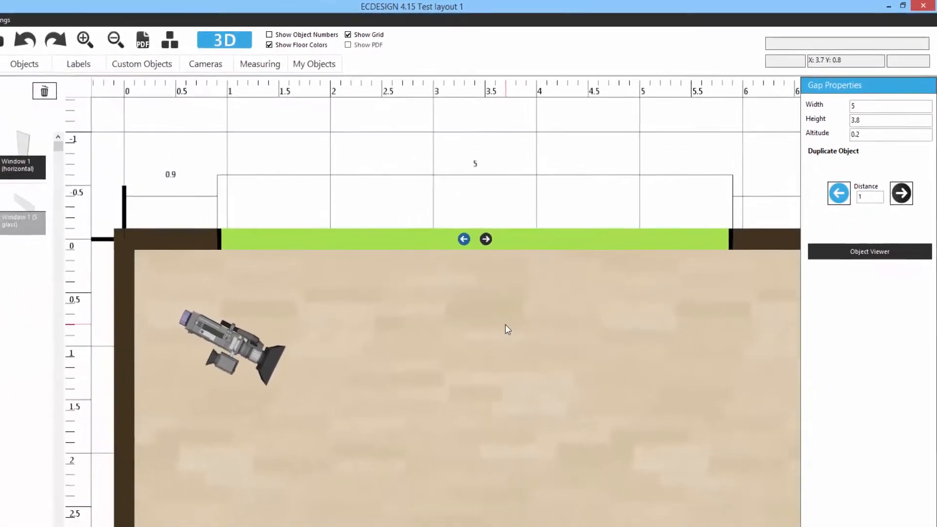
pyautogui.moveTo(470, 241); pyautogui.dragTo(434, 244)
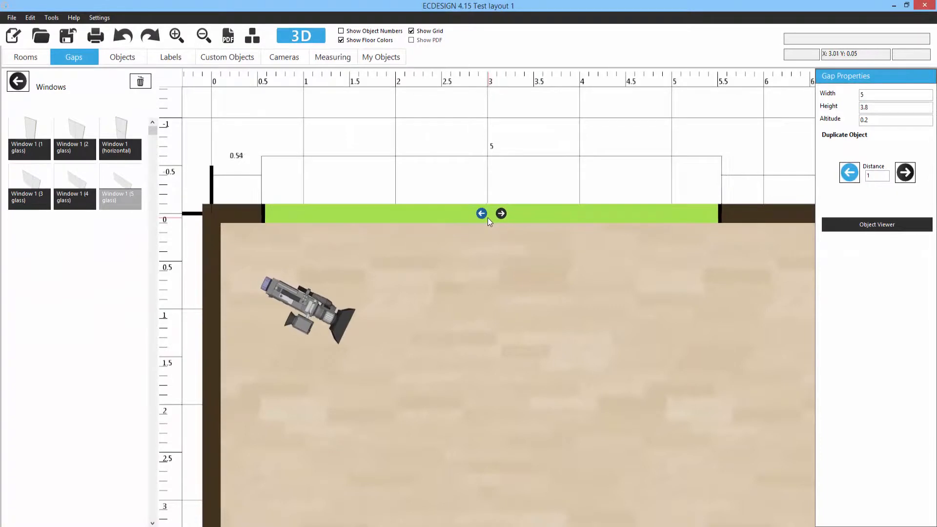
pyautogui.moveTo(487, 217); pyautogui.dragTo(484, 218)
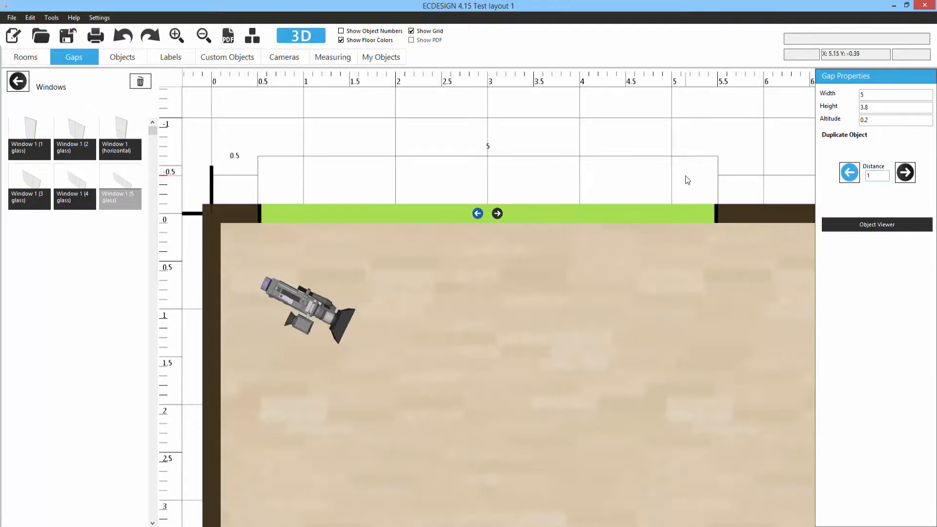
# Step: Duplicate the selected window along the large room's upper wall, towards the adjoining room, with a distance of 0.5
pyautogui.scroll(-3, 590, 192)
pyautogui.scroll(-3, 585, 208)
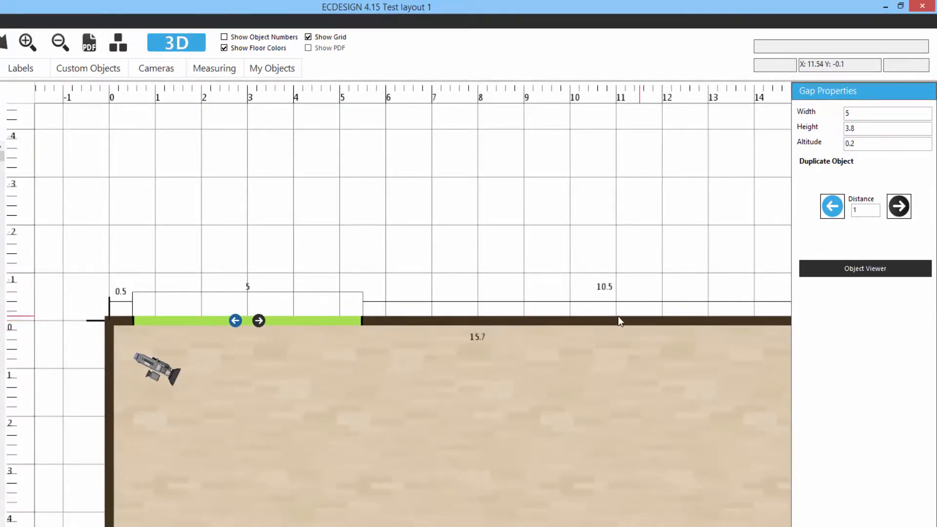
pyautogui.doubleClick(849, 210)
pyautogui.write('0.5')
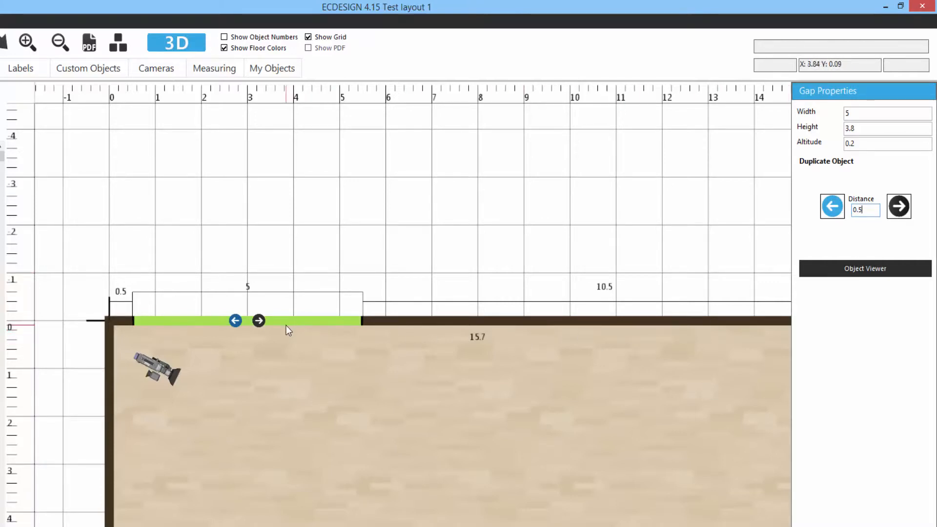
pyautogui.click(899, 206)
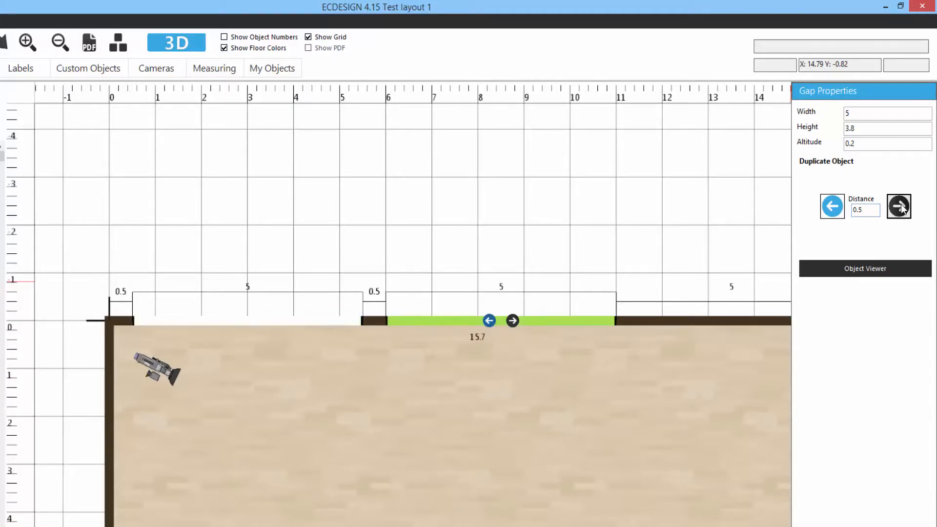
# Step: Try widths of 4 and 6 on the duplicated window, and return its width to 5
pyautogui.moveTo(668, 243); pyautogui.dragTo(587, 249, button='middle')
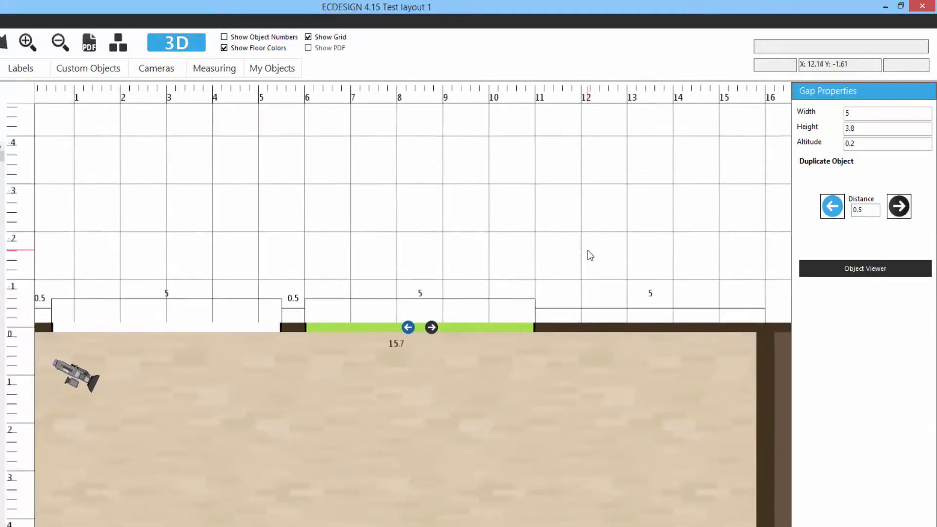
pyautogui.scroll(3, 331, 375)
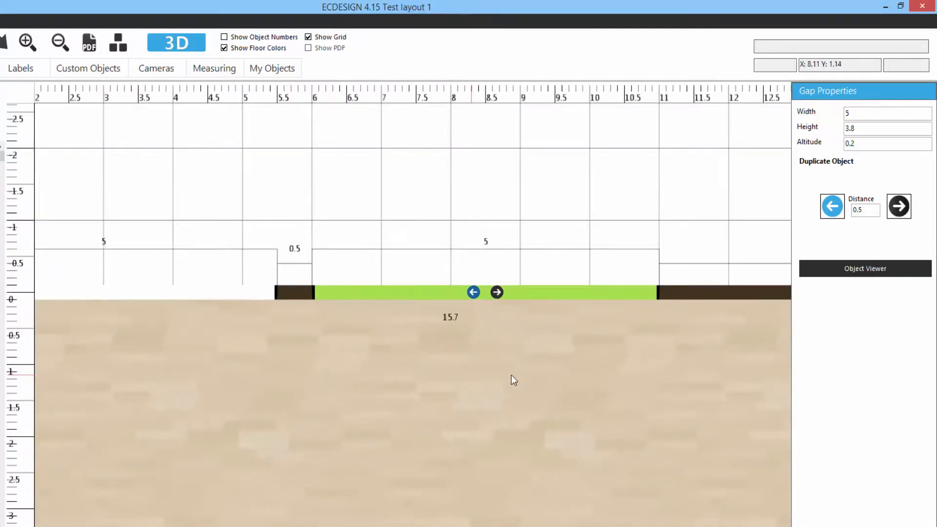
pyautogui.moveTo(511, 374); pyautogui.dragTo(433, 418, button='middle')
pyautogui.scroll(-1, 433, 417)
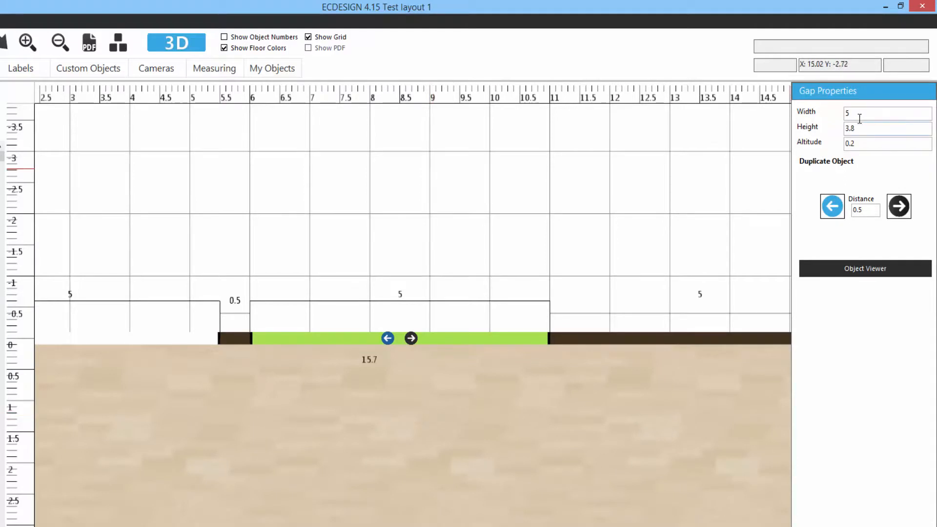
pyautogui.moveTo(861, 114); pyautogui.dragTo(835, 119)
pyautogui.press('Return')
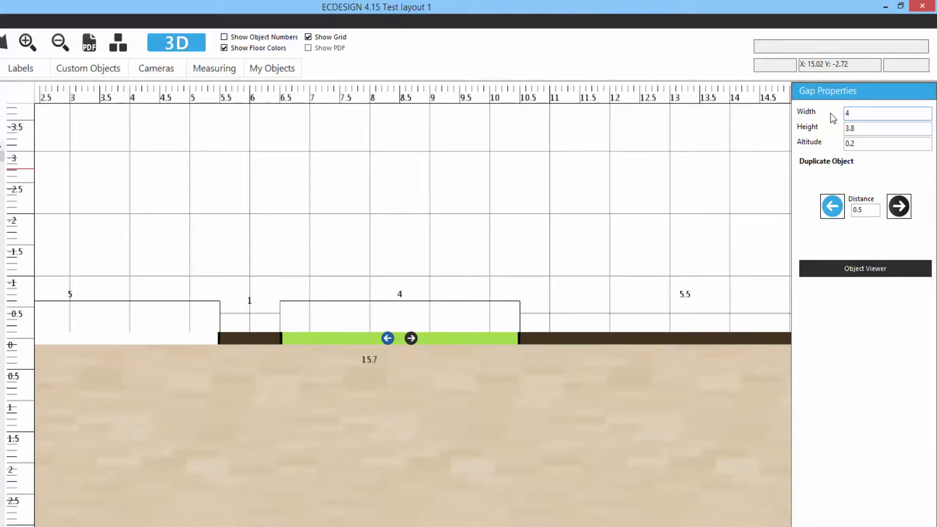
pyautogui.moveTo(853, 117); pyautogui.dragTo(835, 115)
pyautogui.write('6')
pyautogui.press('Return')
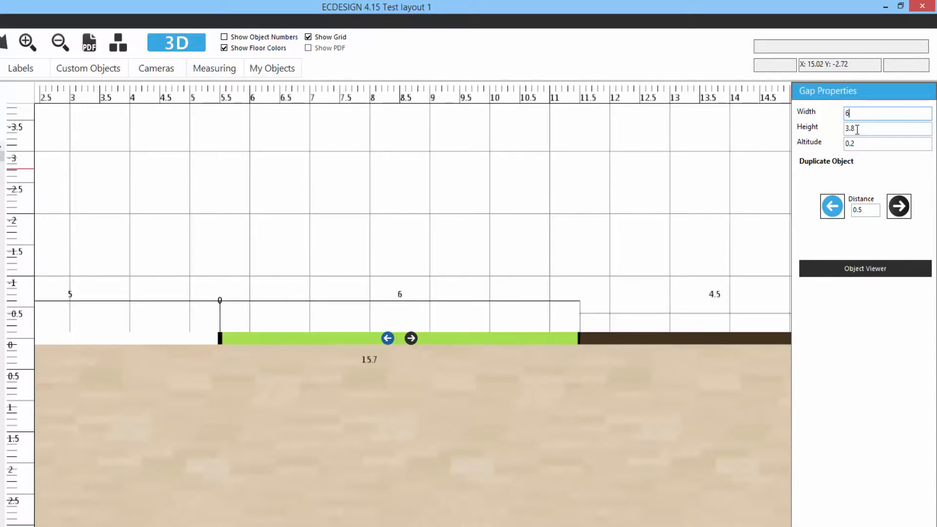
pyautogui.moveTo(852, 115); pyautogui.dragTo(812, 112)
pyautogui.write('5')
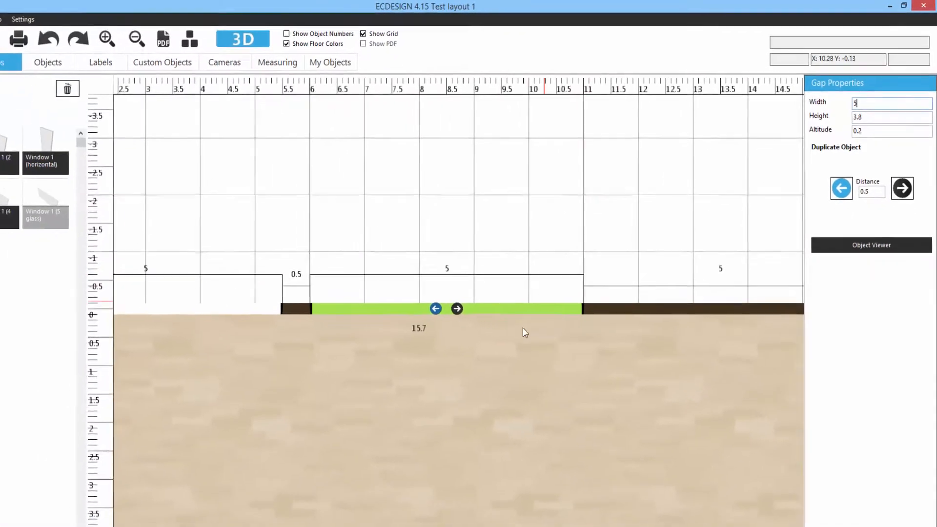
# Step: Insert another Window 1 (5 glass) into the large room's outer 8.8 wall and move it to 0.6 from the corner
pyautogui.moveTo(375, 474); pyautogui.dragTo(622, 356, button='middle')
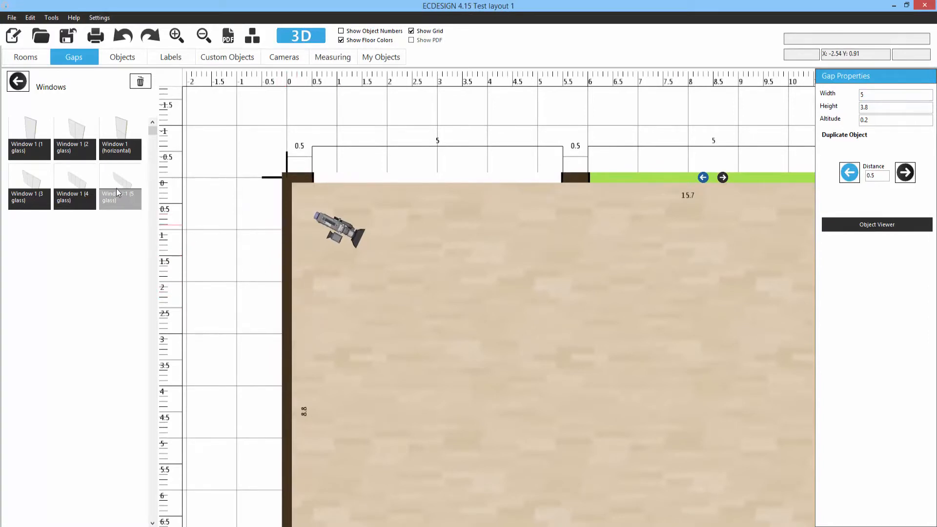
pyautogui.click(287, 317)
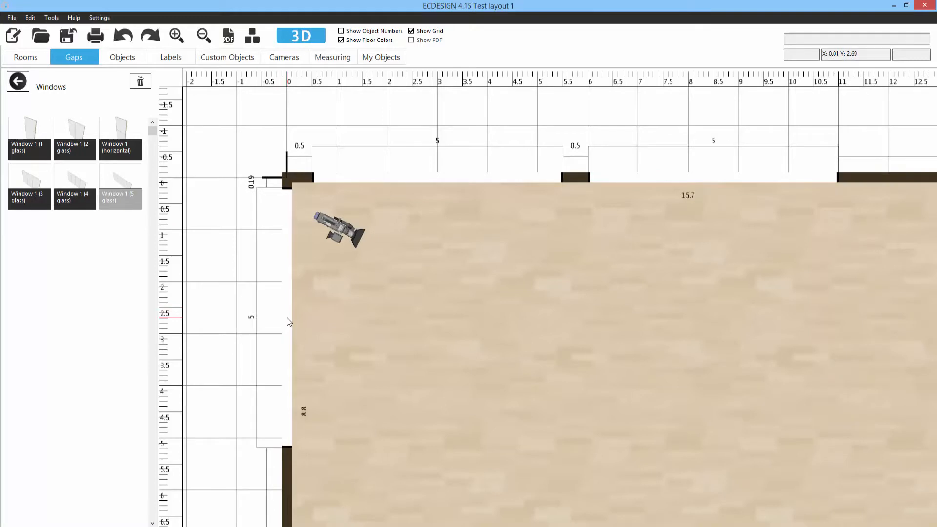
pyautogui.scroll(2, 287, 317)
pyautogui.moveTo(382, 236); pyautogui.dragTo(382, 273)
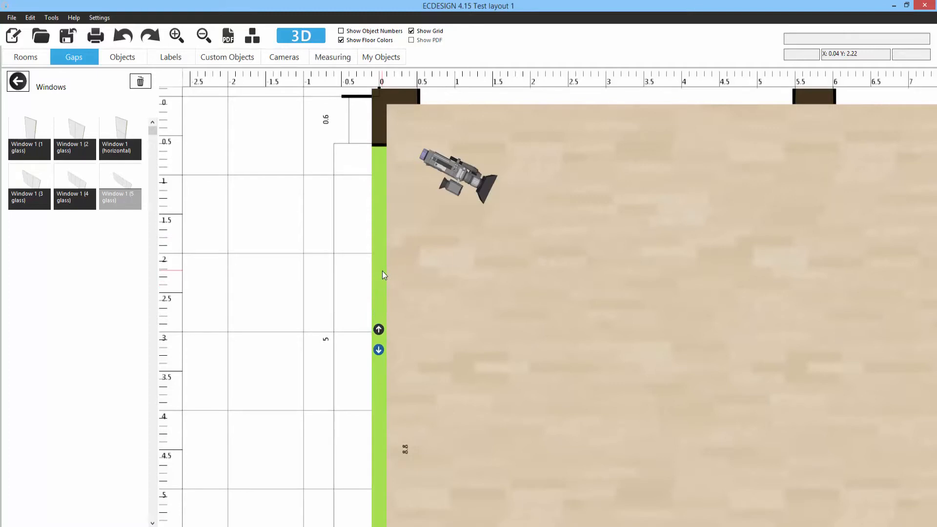
# Step: Insert a Double door 3 into the 6.8 wall of the large room's projecting bay, about 2.5 from the bay's corner nearer the outer 8.8 wall
pyautogui.scroll(-2, 463, 332)
pyautogui.scroll(-6, 463, 329)
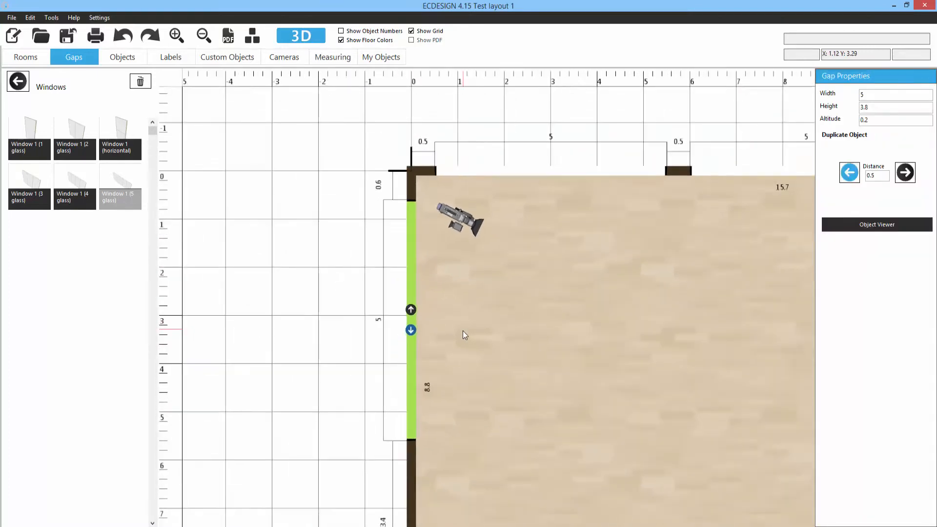
pyautogui.moveTo(505, 323); pyautogui.dragTo(404, 277, button='middle')
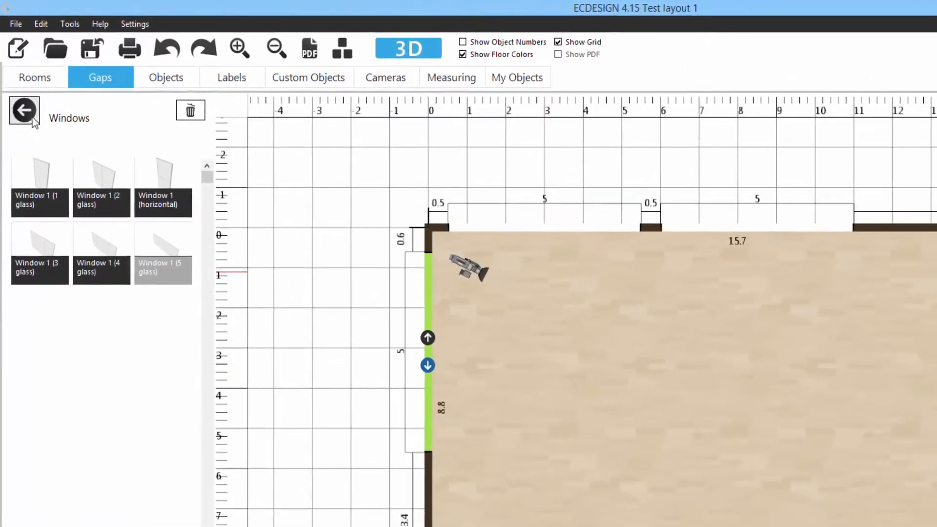
pyautogui.click(22, 87)
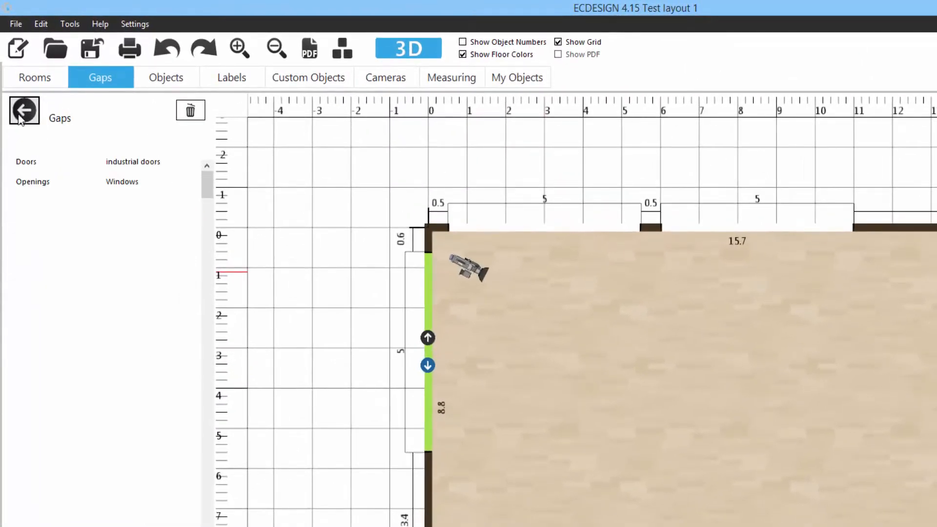
pyautogui.click(21, 162)
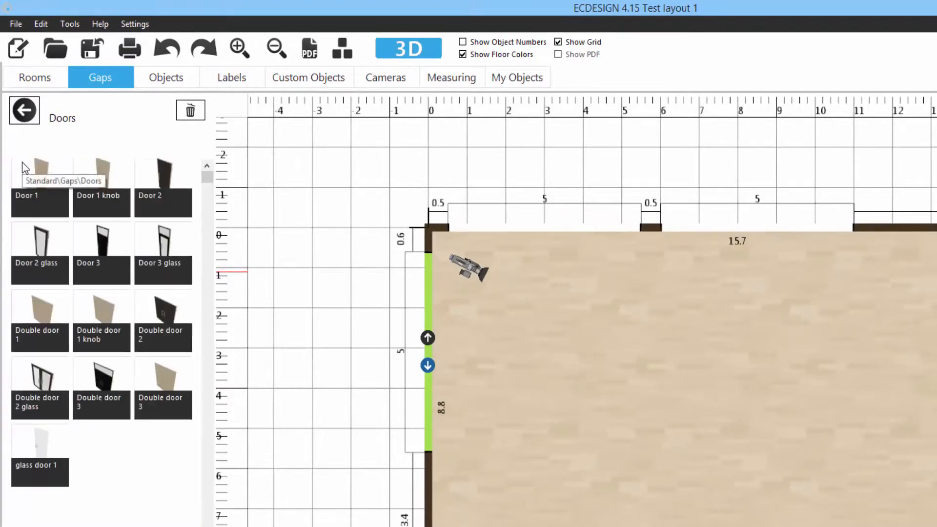
pyautogui.click(109, 384)
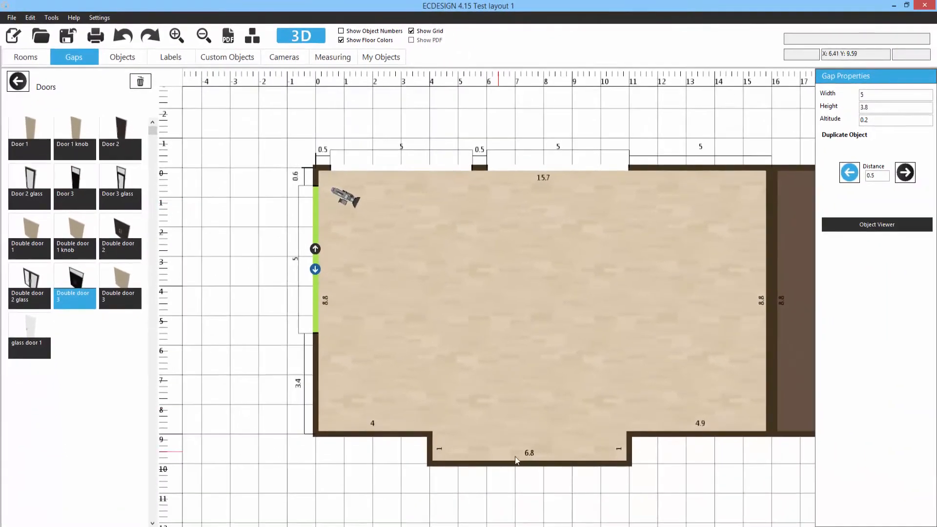
pyautogui.click(531, 467)
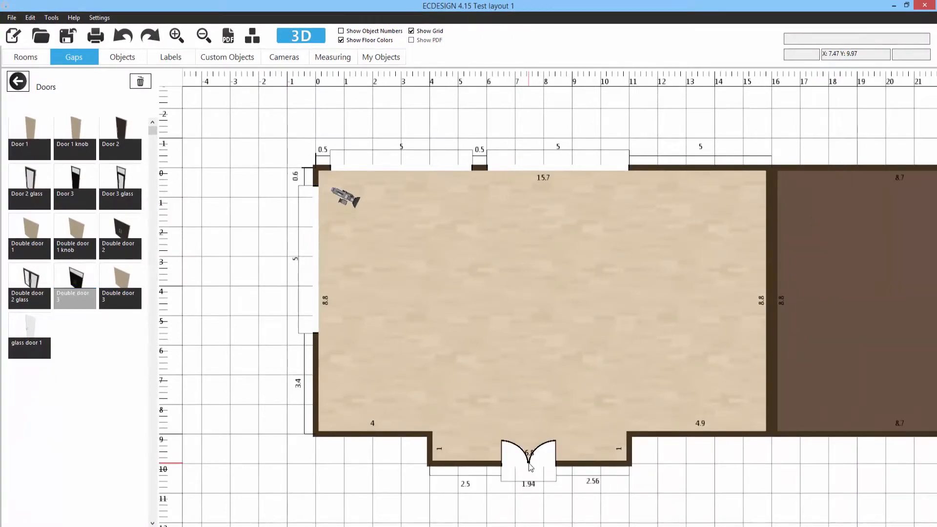
# Step: Select the double door, flip it to open outward, and flip it back to open into the room
pyautogui.moveTo(528, 463); pyautogui.dragTo(454, 329, button='middle')
pyautogui.scroll(2, 453, 330)
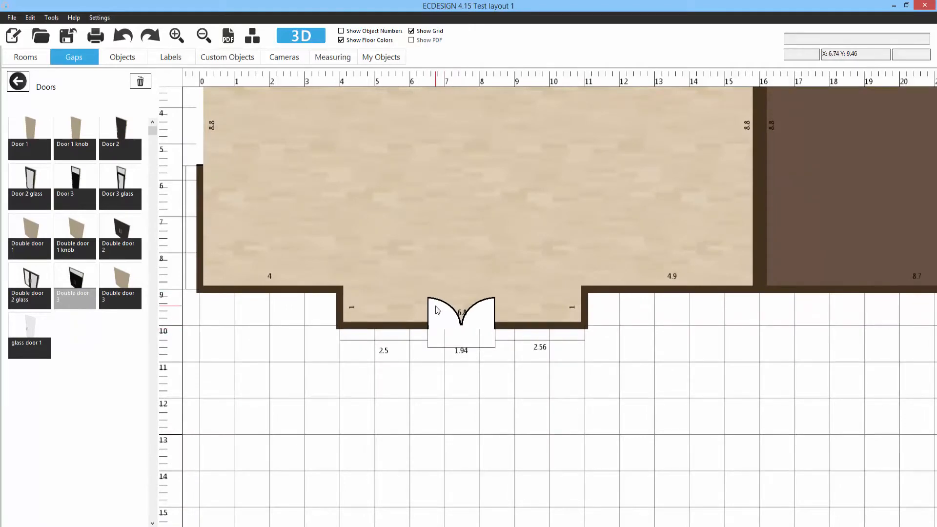
pyautogui.click(461, 330)
pyautogui.click(461, 330)
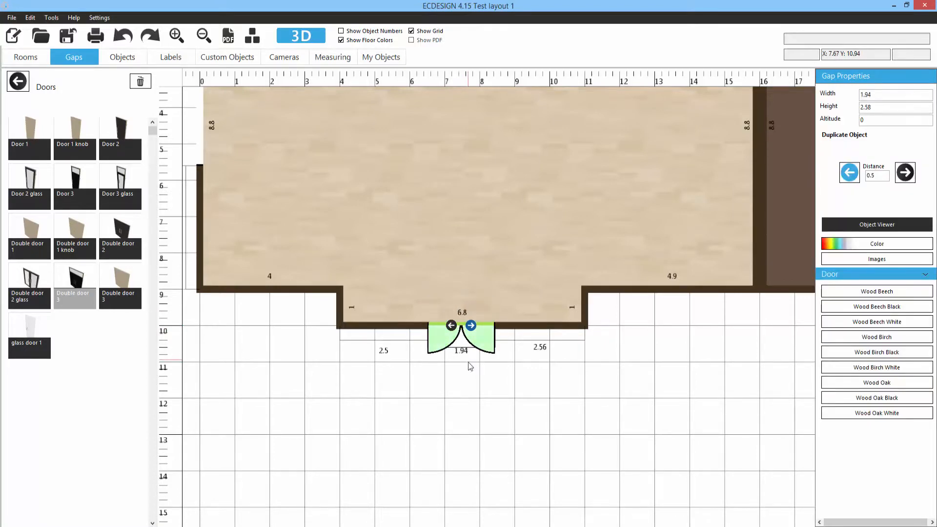
pyautogui.click(461, 328)
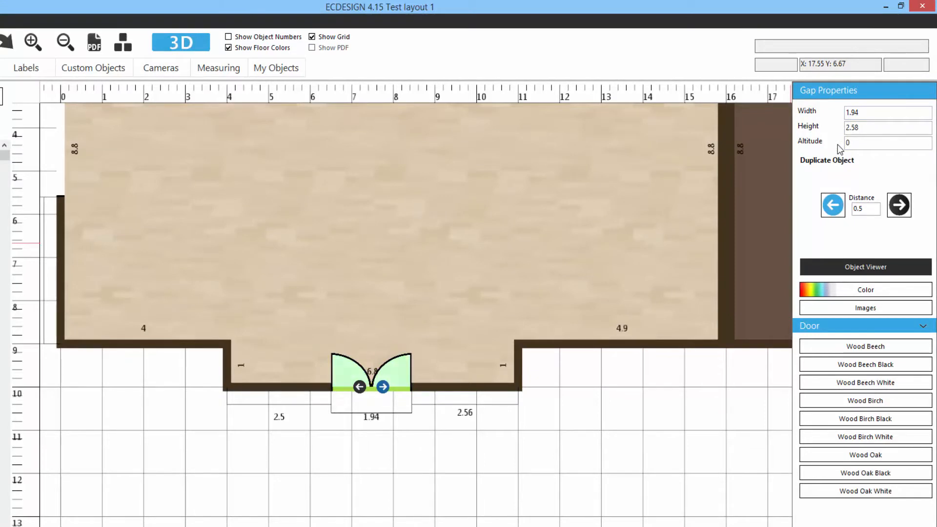
# Step: Apply the Wood Beech material to the selected double door only, not to all objects of the same line
pyautogui.moveTo(854, 144); pyautogui.dragTo(822, 141)
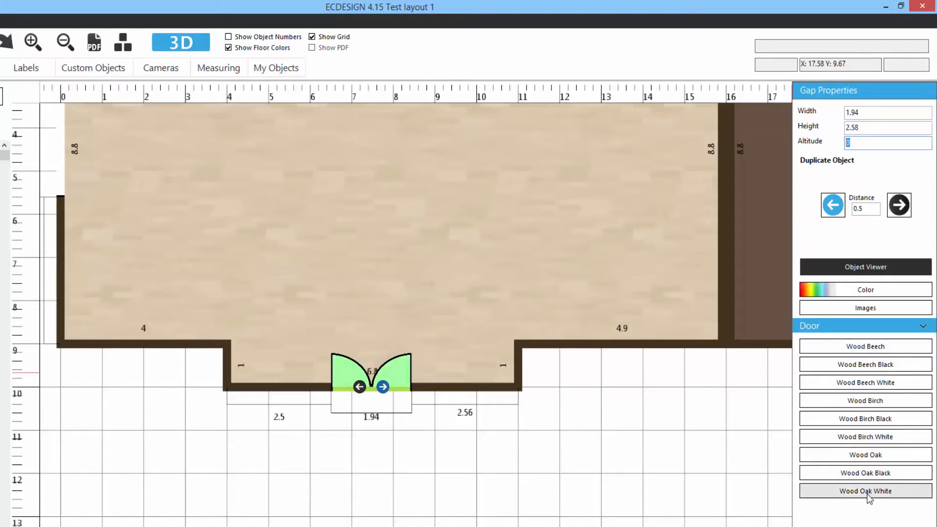
pyautogui.click(867, 347)
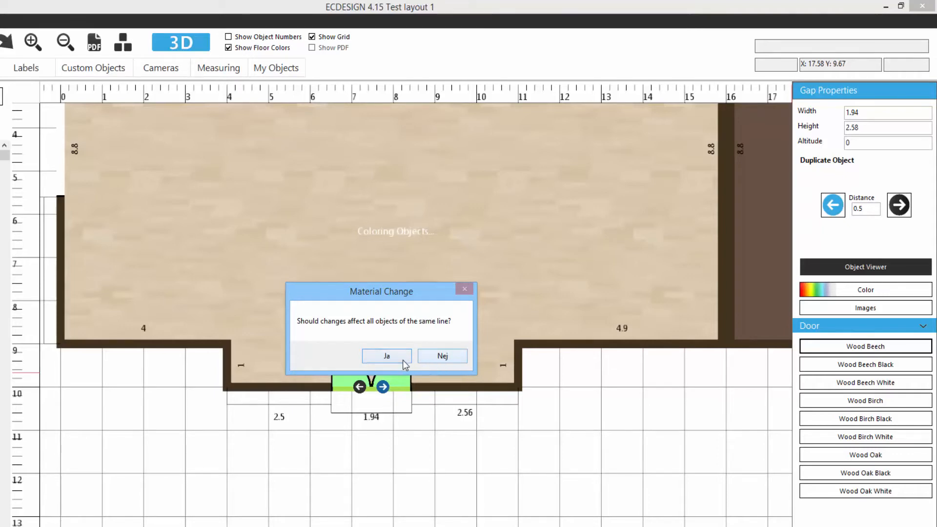
pyautogui.click(432, 359)
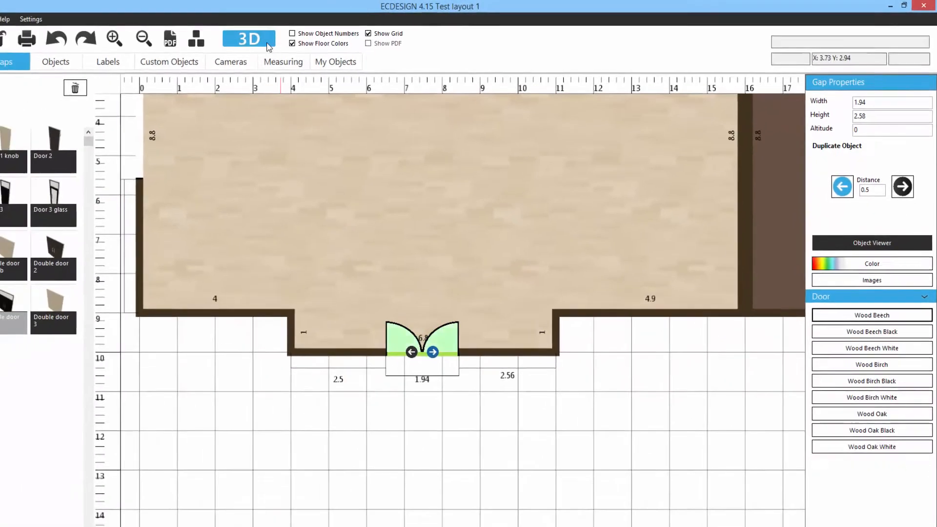
# Step: Open the layout in the 3D viewer and examine the large room's door and windows from inside and from above
pyautogui.click(267, 42)
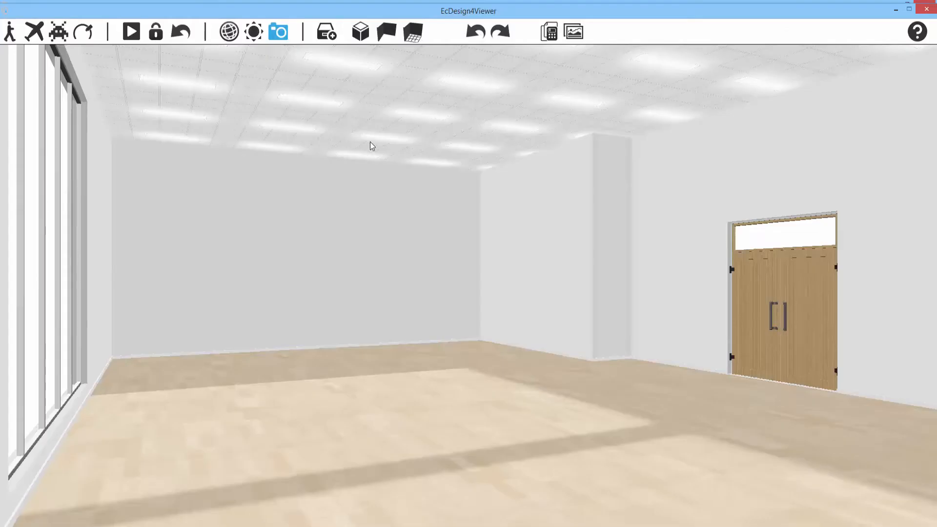
pyautogui.moveTo(384, 171); pyautogui.dragTo(134, 121)
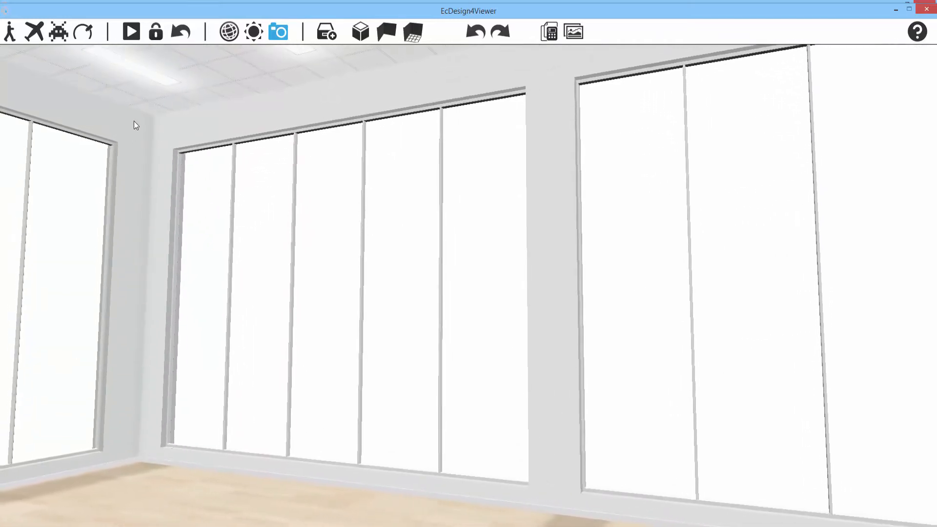
pyautogui.click(83, 32)
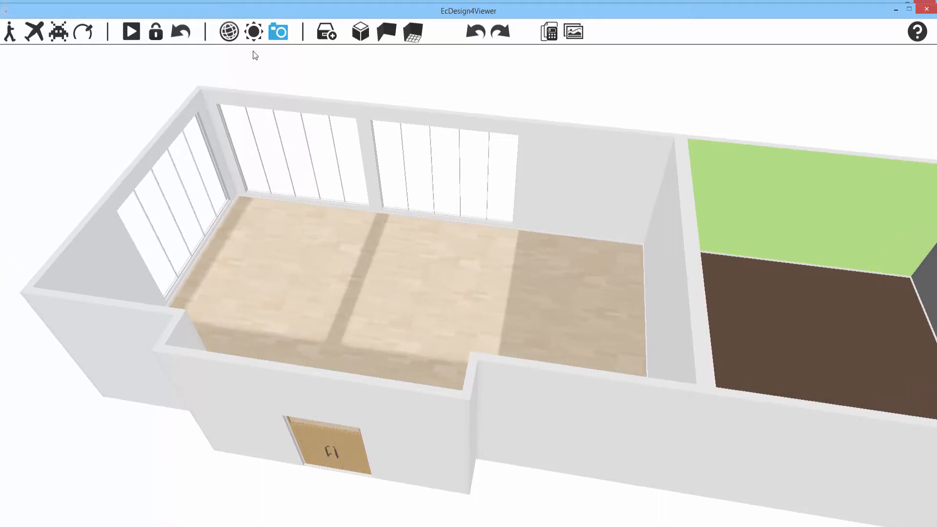
# Step: Turn the sun's direction slightly and raise its strength a little, then return to walking view with the sun settings closed
pyautogui.click(254, 32)
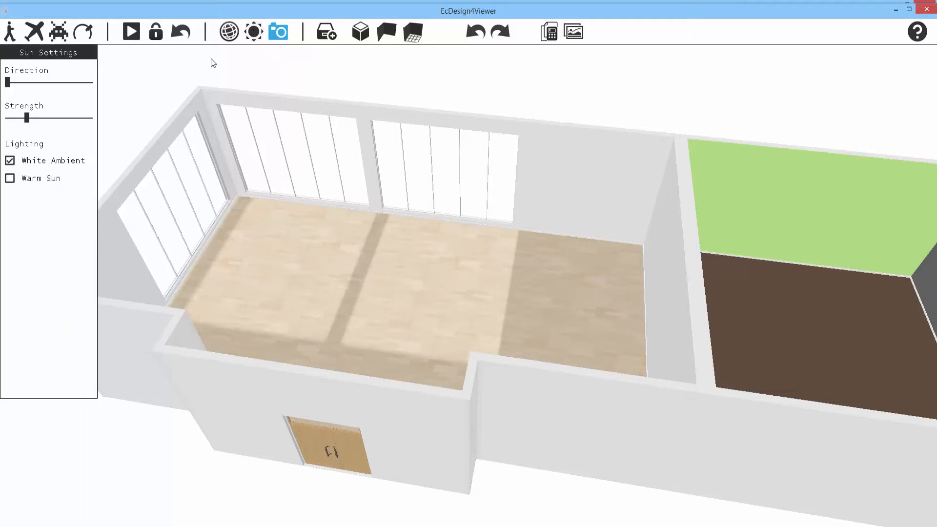
pyautogui.moveTo(7, 83)
pyautogui.mouseDown()
pyautogui.moveTo(46, 82)
pyautogui.moveTo(17, 83)
pyautogui.mouseUp()
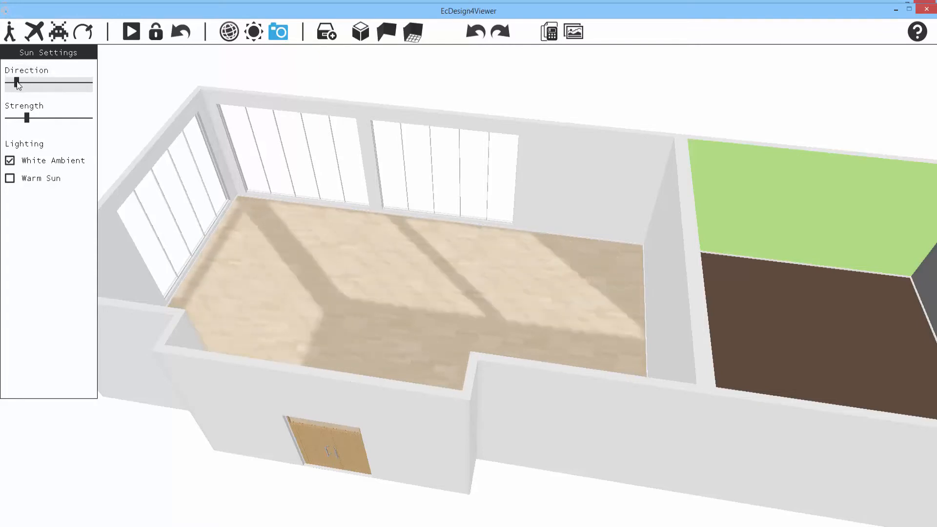
pyautogui.moveTo(28, 122)
pyautogui.mouseDown()
pyautogui.moveTo(63, 128)
pyautogui.moveTo(21, 128)
pyautogui.moveTo(34, 128)
pyautogui.mouseUp()
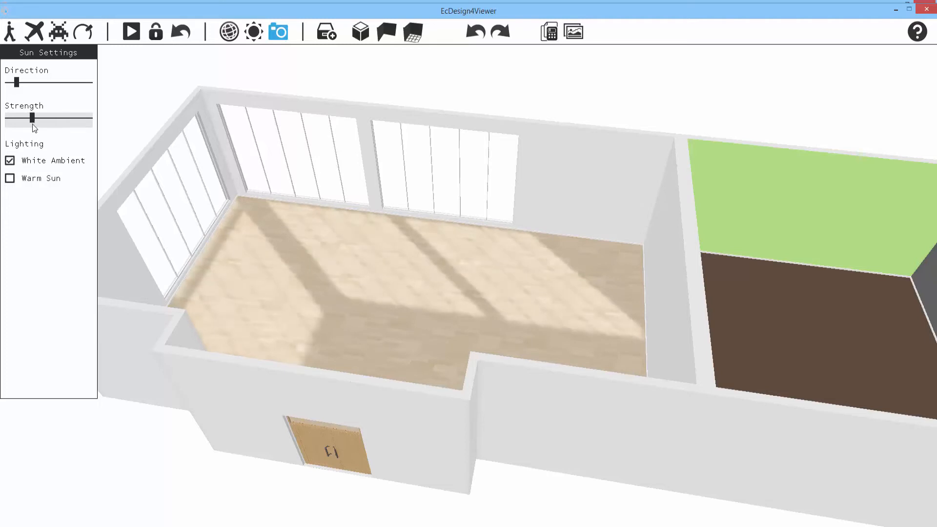
pyautogui.click(9, 32)
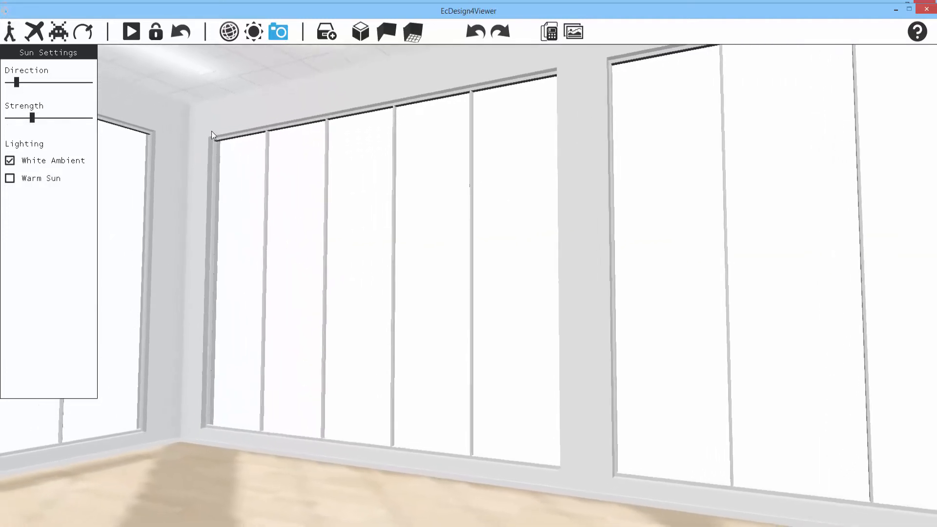
pyautogui.click(253, 32)
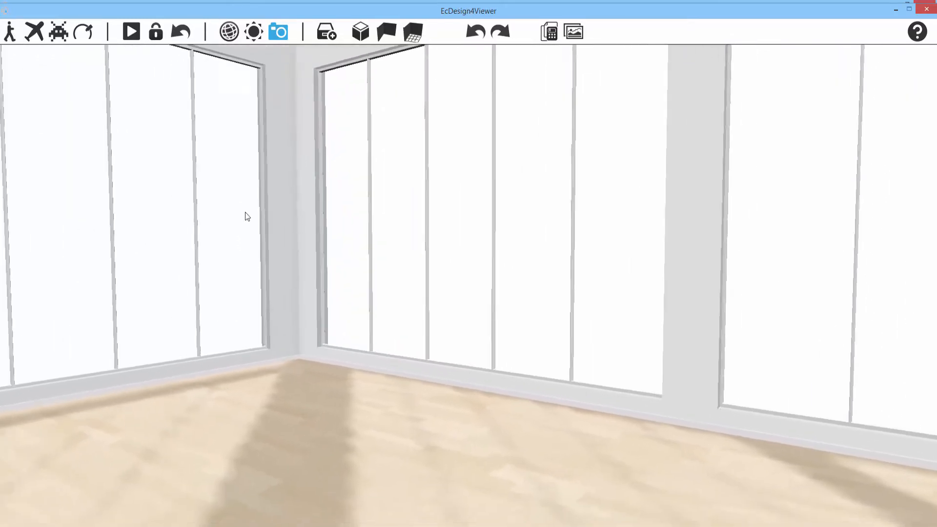
# Step: Set the exterior background to the bright open paved area with trees, with the large room's windows in view
pyautogui.moveTo(245, 213); pyautogui.dragTo(197, 196)
pyautogui.press('s')
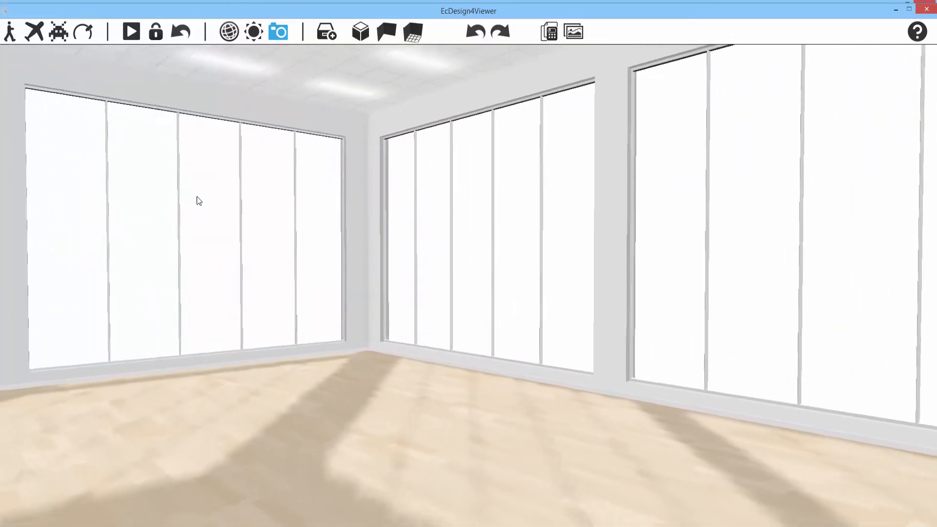
pyautogui.click(229, 32)
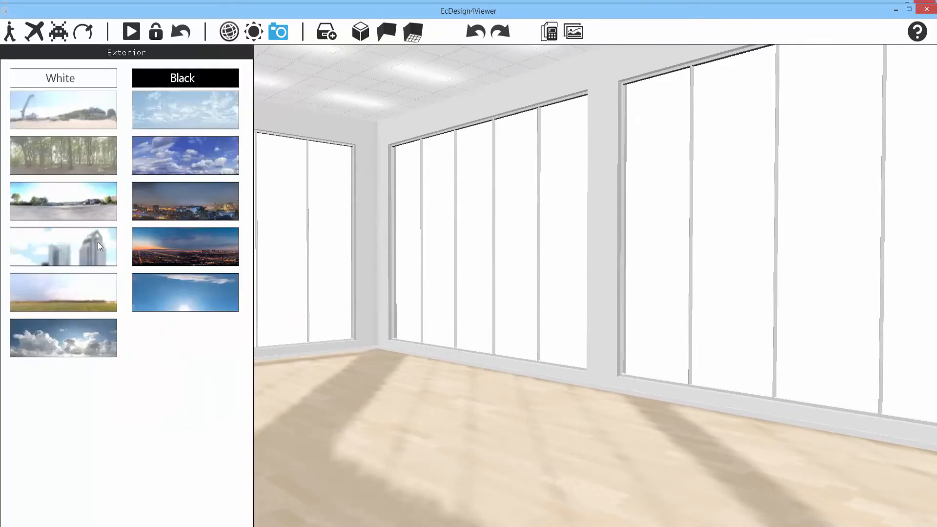
pyautogui.click(86, 206)
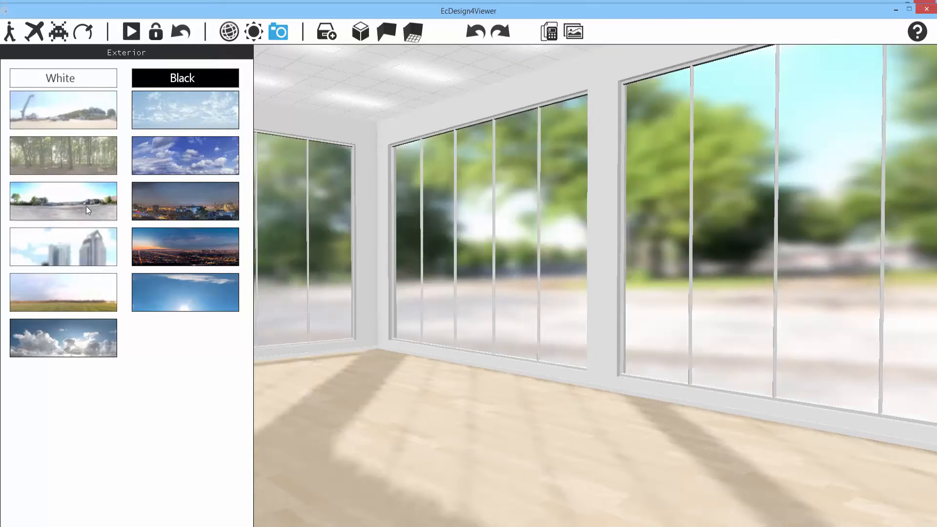
# Step: Try the forest, paved area, plain white and plain black exteriors behind the large room's windows
pyautogui.moveTo(378, 318); pyautogui.dragTo(348, 308)
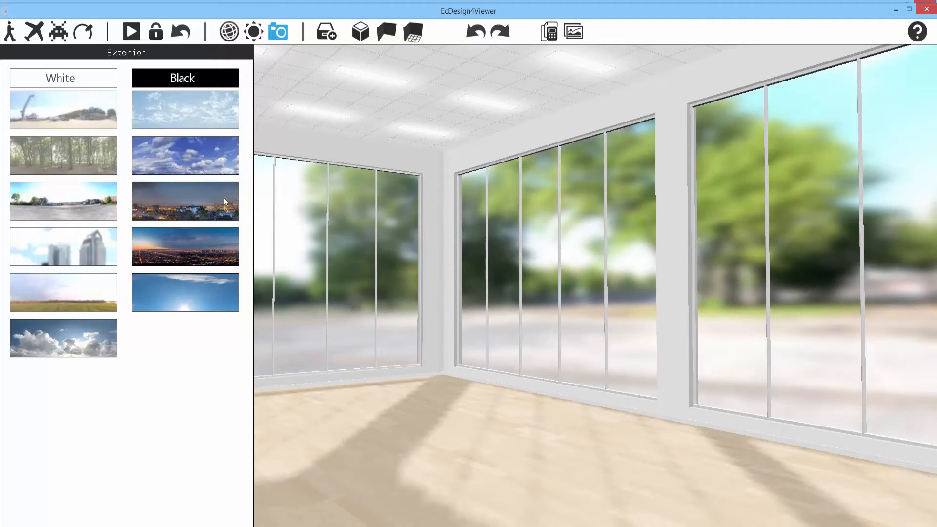
pyautogui.click(91, 162)
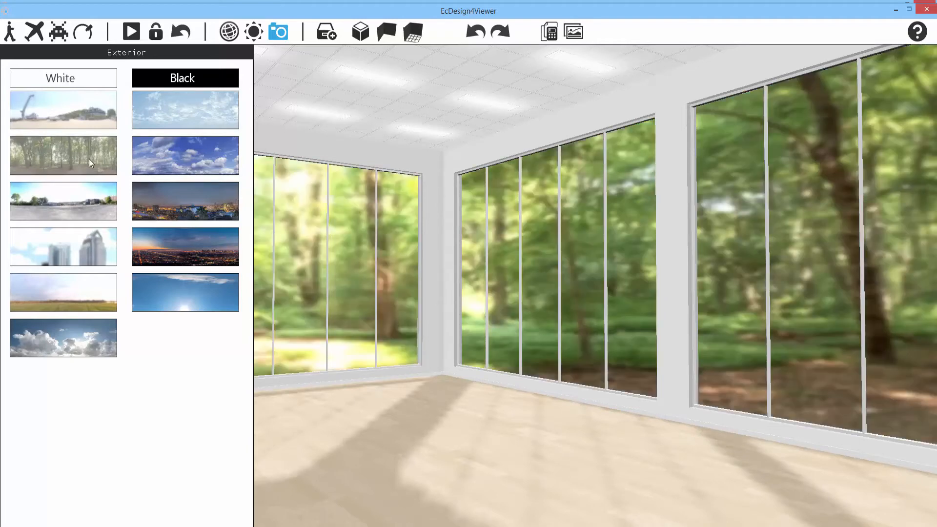
pyautogui.click(85, 210)
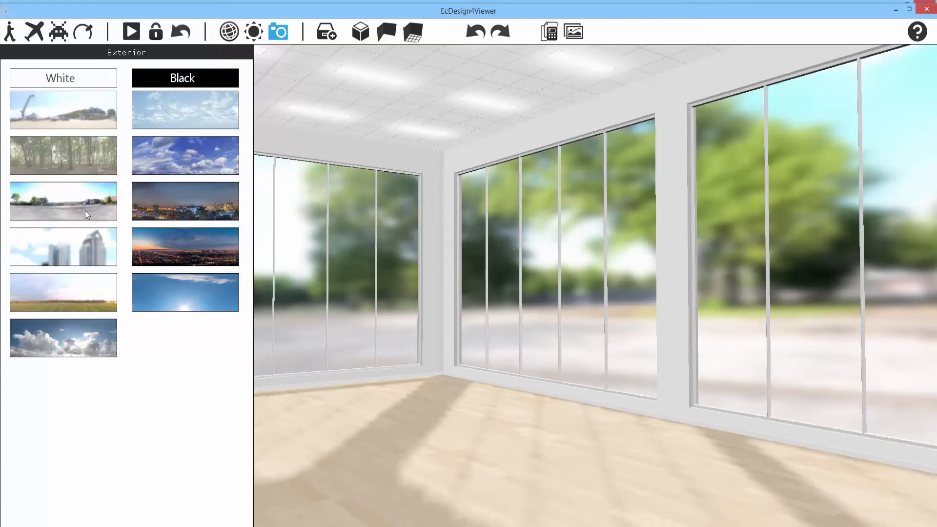
pyautogui.click(89, 76)
pyautogui.click(179, 81)
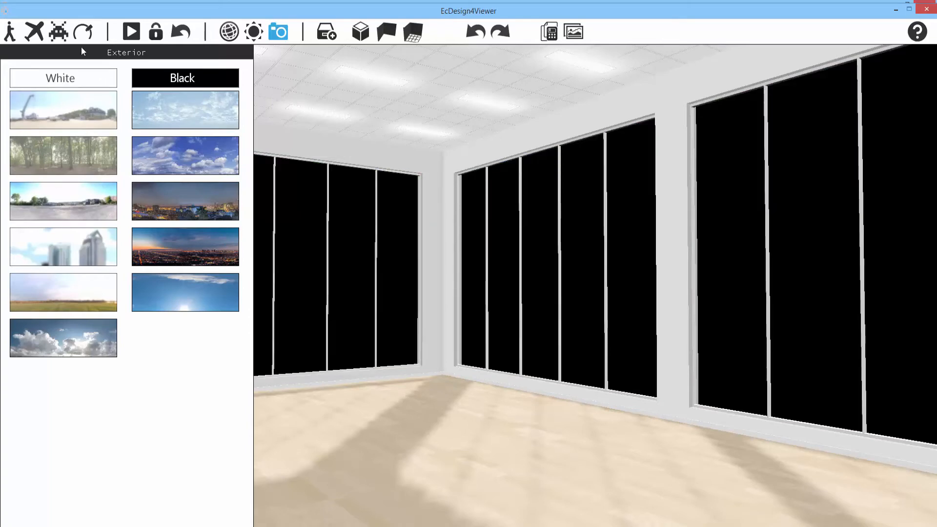
# Step: View the layout from above, set the exterior to plain White, and return to the floor plan with the exterior settings closed
pyautogui.click(83, 32)
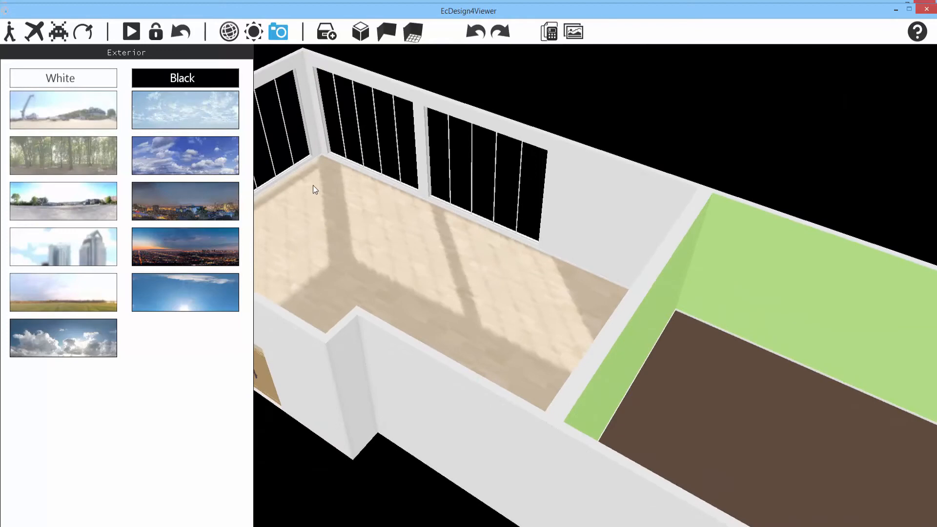
pyautogui.click(73, 78)
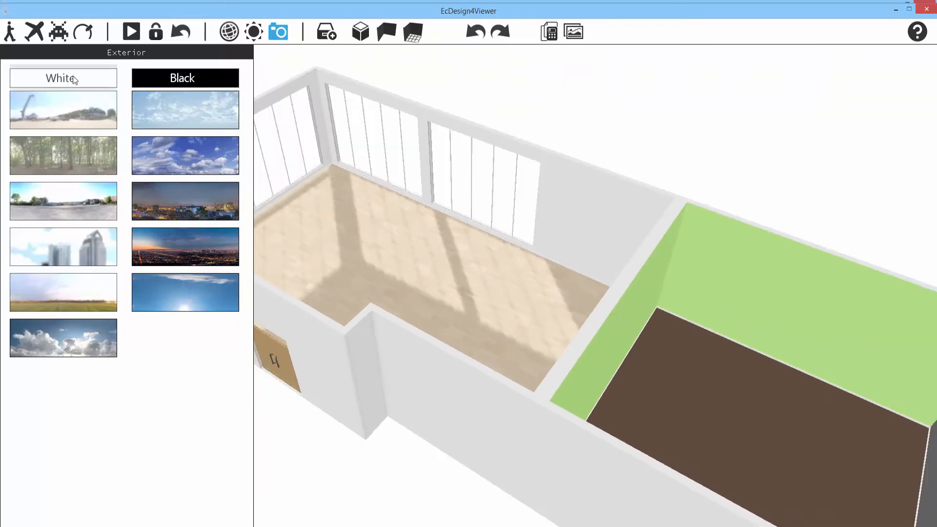
pyautogui.click(230, 32)
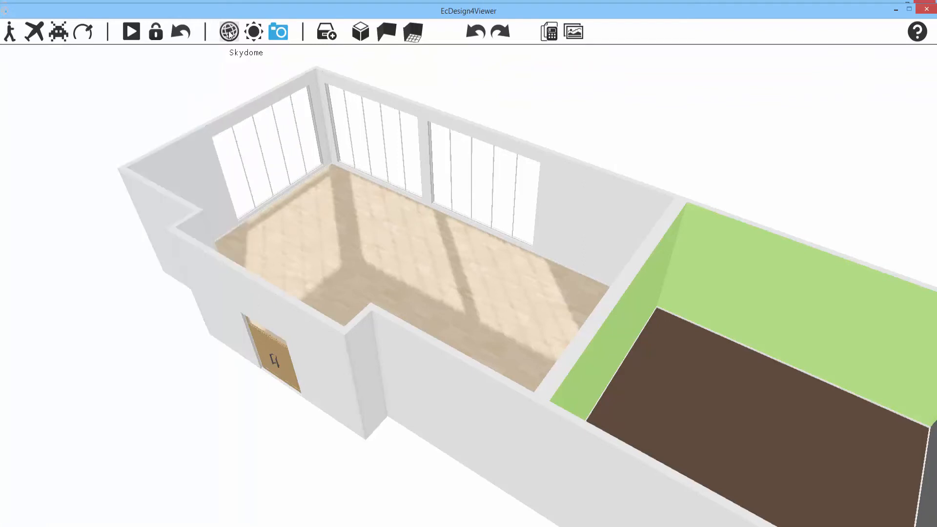
pyautogui.click(927, 10)
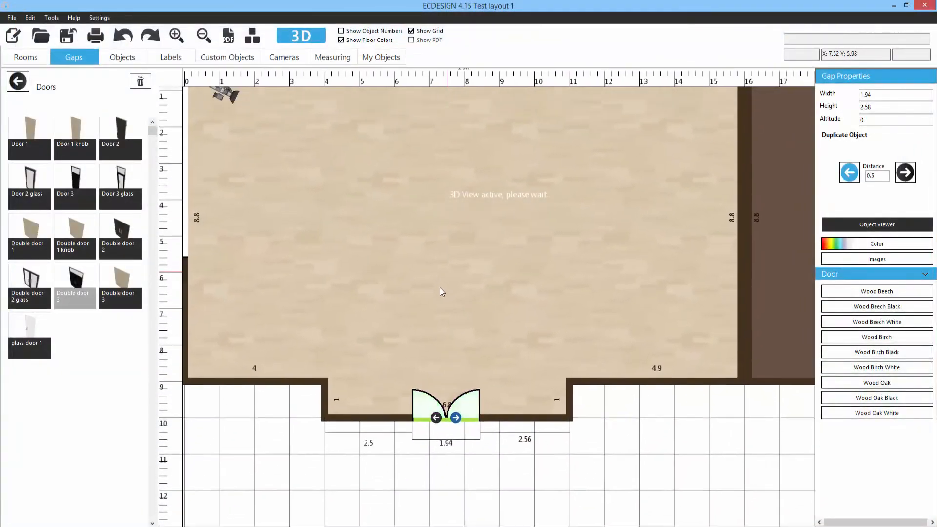
# Step: Place an opening in the wall shared by the two rooms, about 3.5 from the wall's upper end in the plan
pyautogui.click(18, 82)
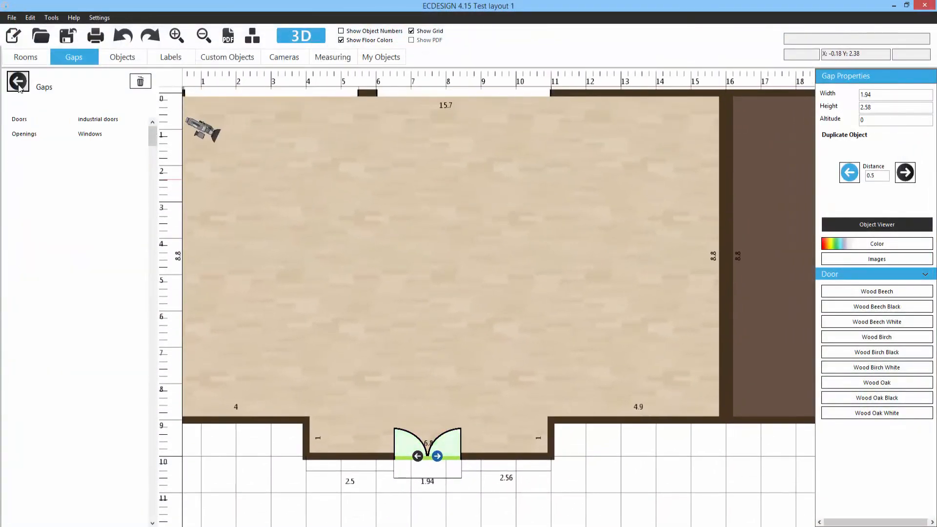
pyautogui.click(26, 135)
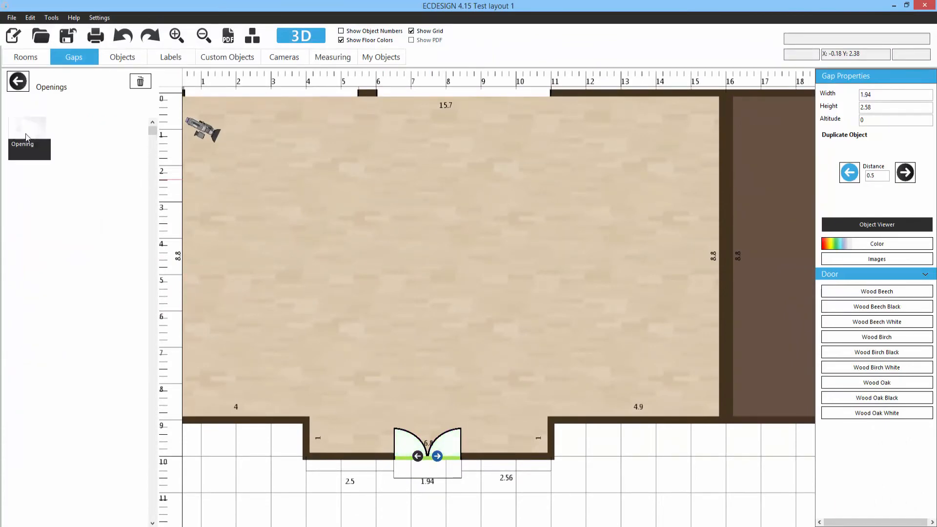
pyautogui.click(27, 130)
pyautogui.click(724, 241)
pyautogui.moveTo(725, 245)
pyautogui.mouseDown()
pyautogui.moveTo(727, 218)
pyautogui.moveTo(727, 253)
pyautogui.moveTo(727, 230)
pyautogui.moveTo(727, 242)
pyautogui.mouseUp()
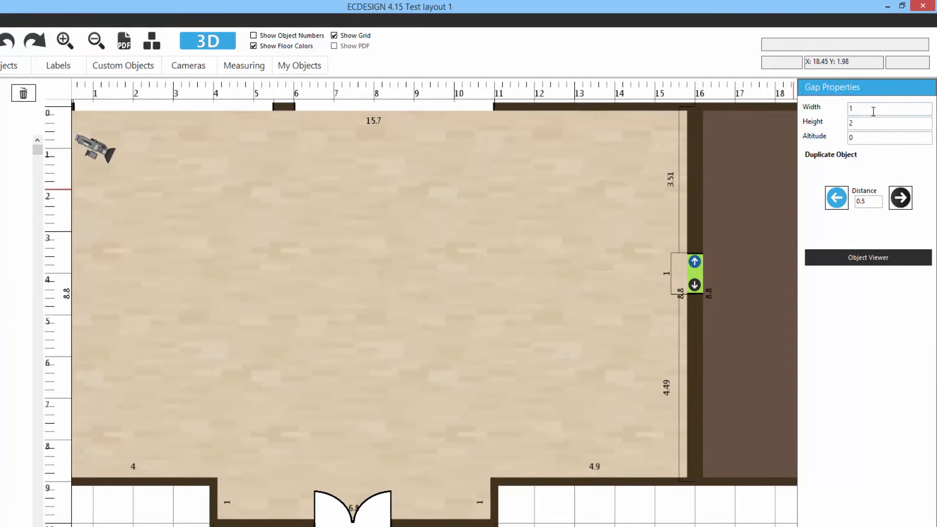
# Step: Set the shared-wall opening's width to 5 and its height to 3
pyautogui.moveTo(858, 109); pyautogui.dragTo(831, 112)
pyautogui.write('6')
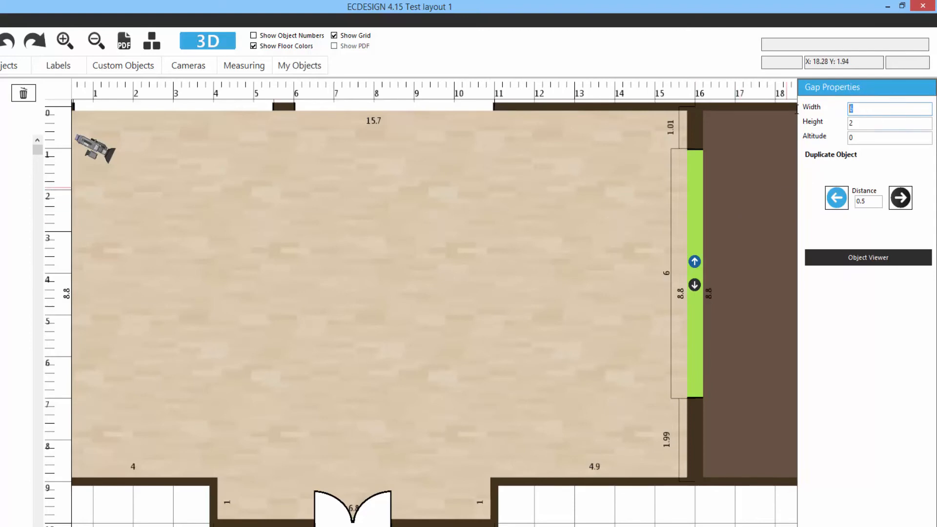
pyautogui.press('BackSpace')
pyautogui.write('5')
pyautogui.moveTo(869, 123); pyautogui.dragTo(836, 123)
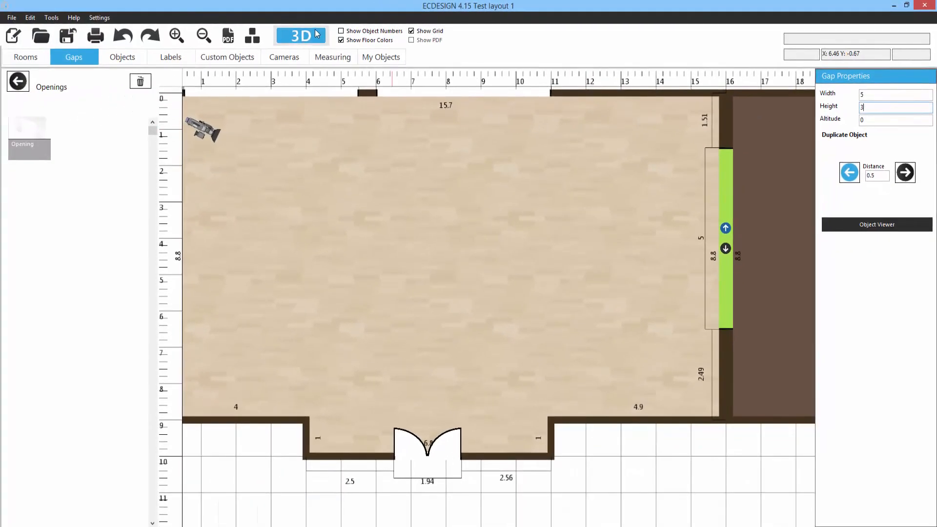
# Step: Examine the opening between the two rooms in the 3D viewer from inside the large room, then return to the floor plan
pyautogui.click(316, 33)
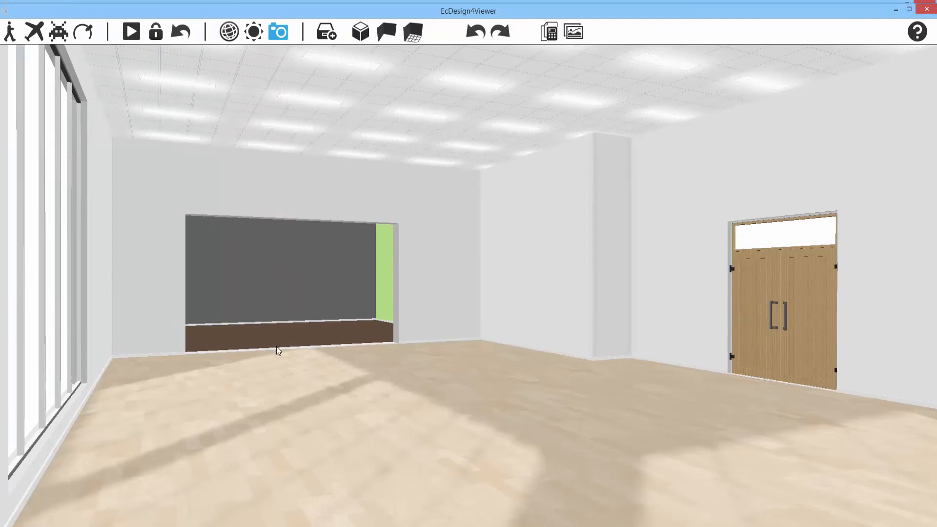
pyautogui.press('Up')
pyautogui.moveTo(276, 347); pyautogui.dragTo(216, 340)
pyautogui.press('Up')
pyautogui.press('Down')
pyautogui.press('Down')
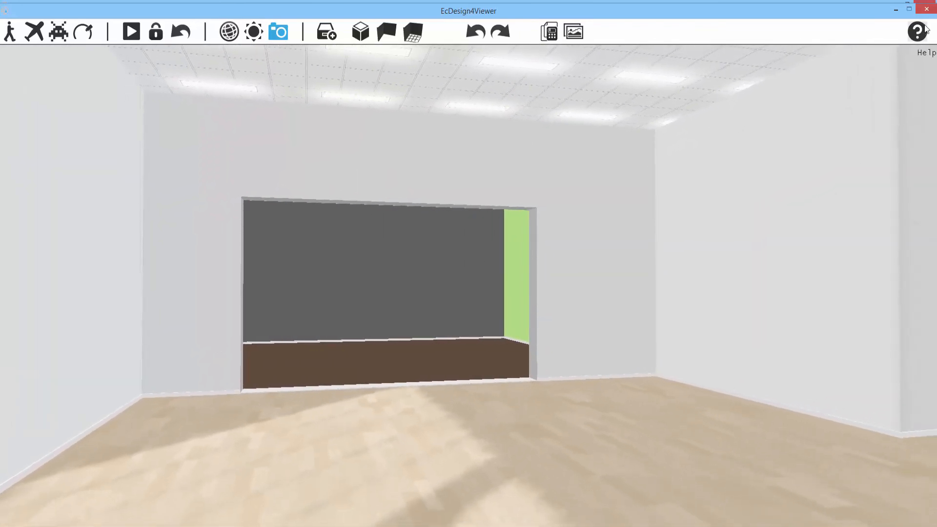
pyautogui.click(926, 9)
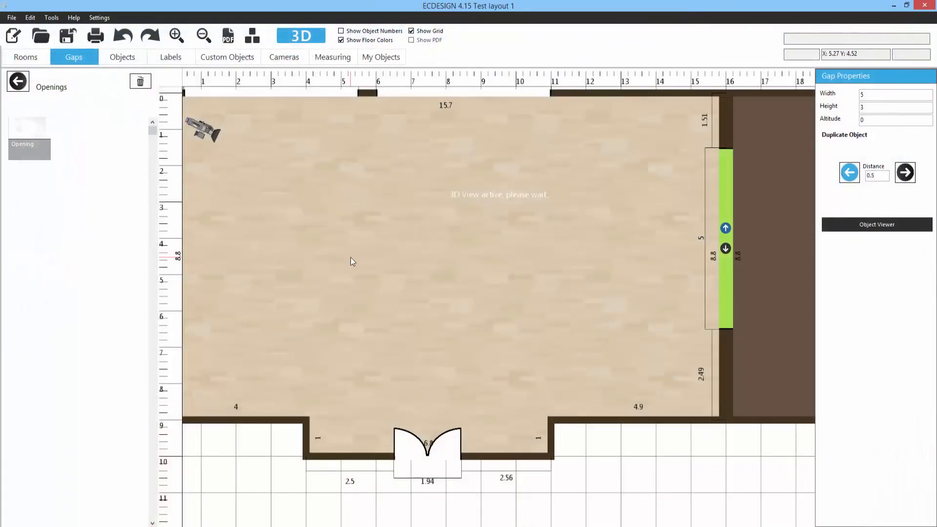